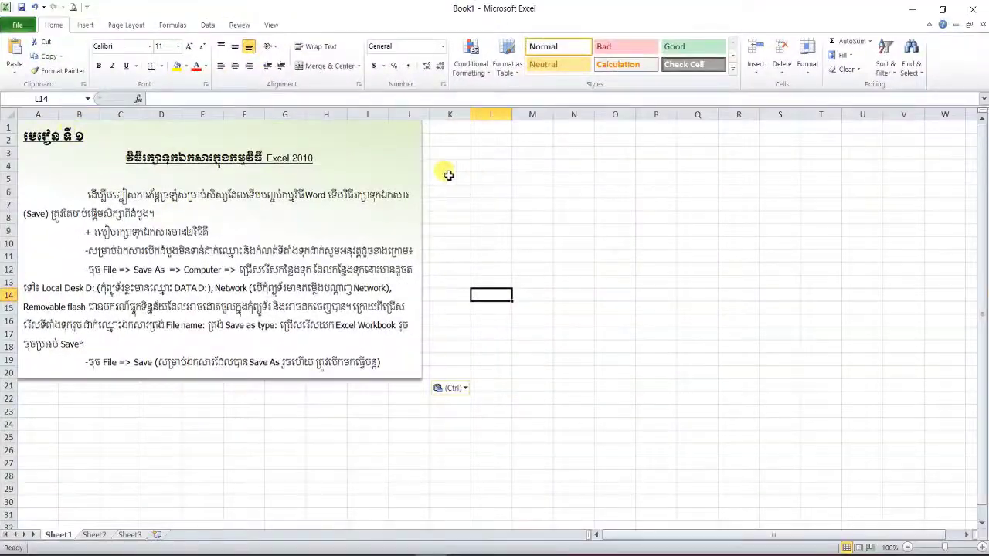
- Open Save As and choose the Data (D:) drive as the save location
click(448, 175)
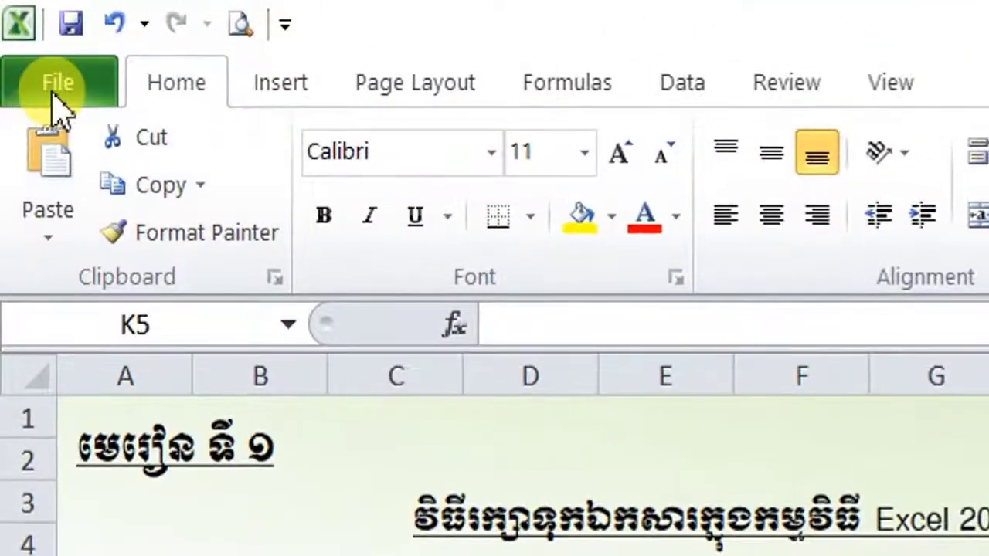
click(58, 83)
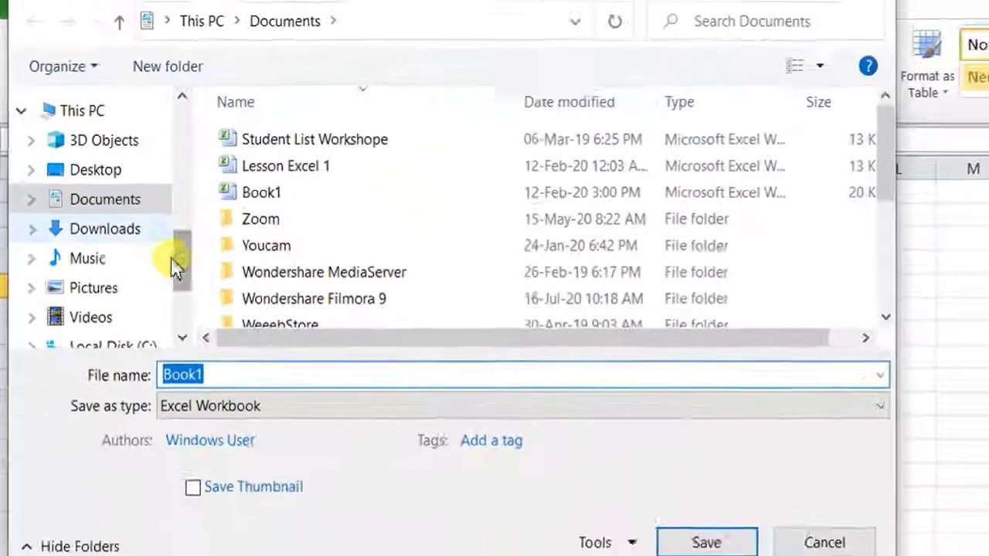
mouse_move(236, 391)
mouse_down()
mouse_move(174, 213)
mouse_move(178, 251)
mouse_up()
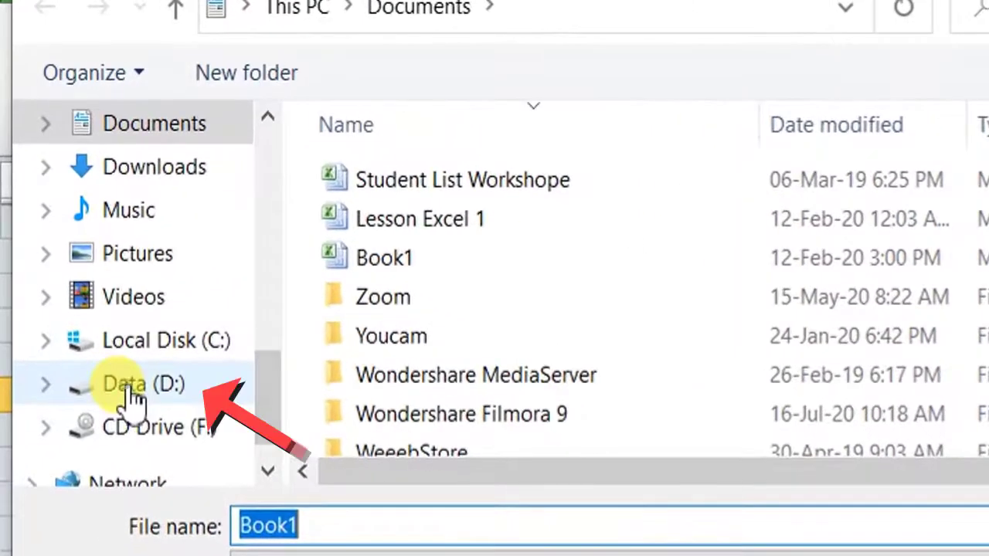
click(80, 239)
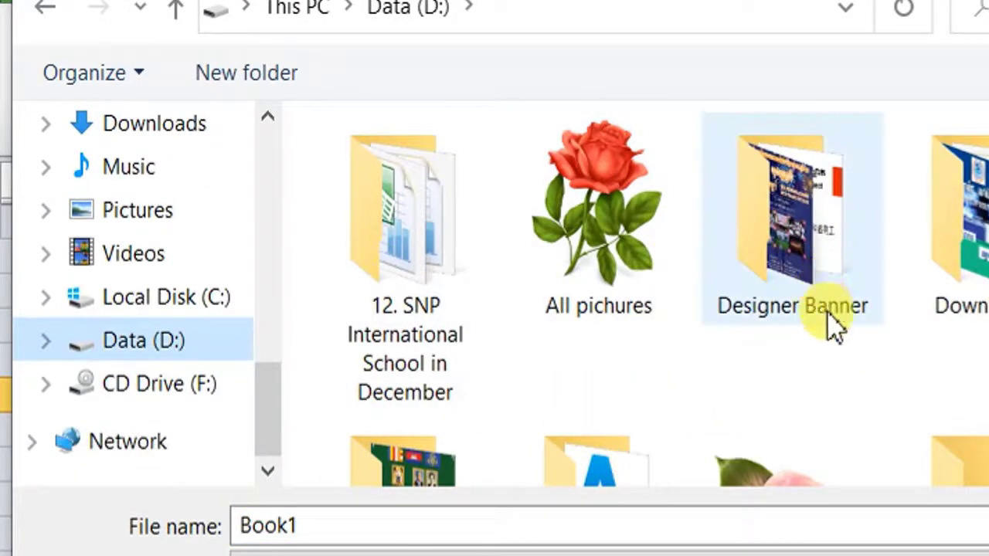
scroll(633, 294, down, 3)
scroll(633, 293, down, 3)
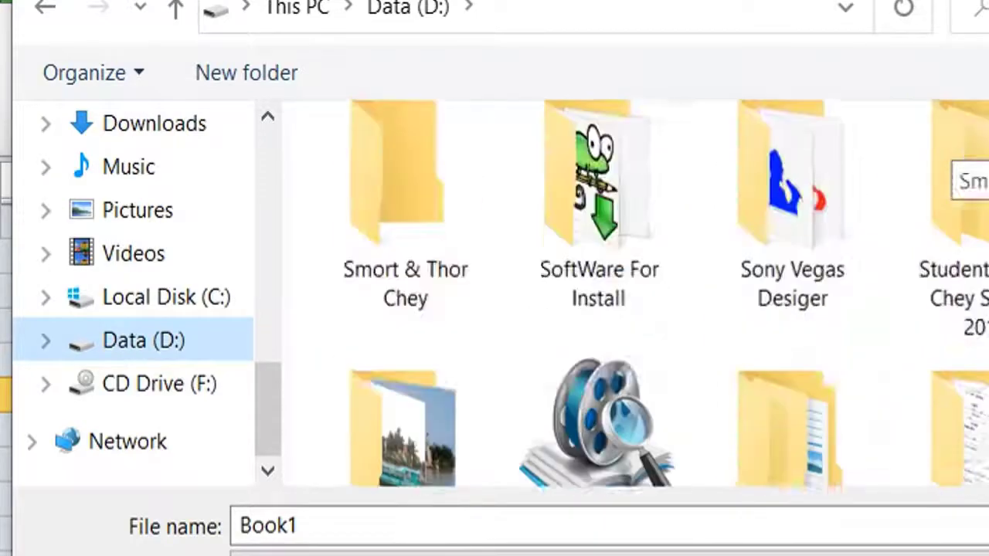
scroll(634, 294, down, 3)
scroll(634, 294, down, 3)
scroll(634, 294, down, 1)
scroll(633, 294, up, 3)
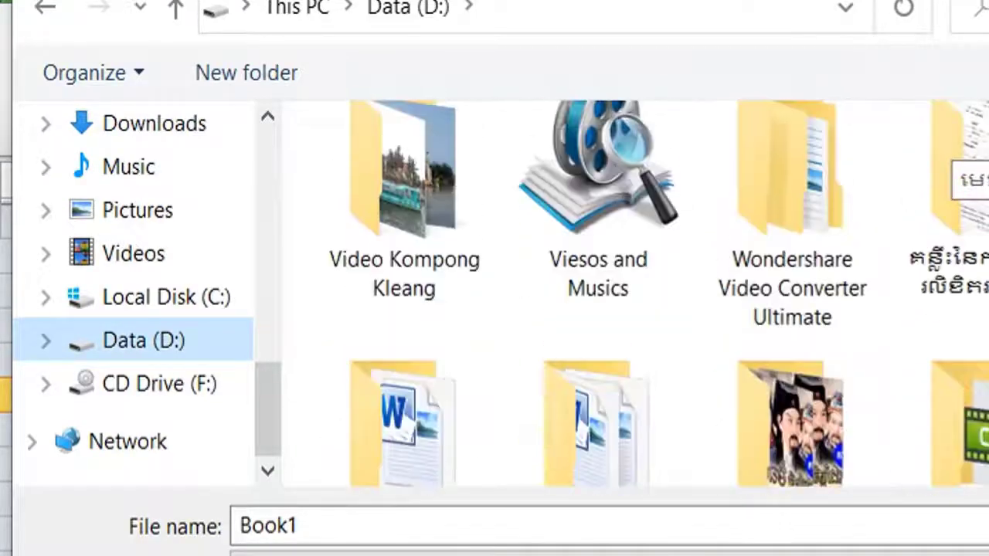
scroll(634, 294, up, 1)
scroll(633, 293, down, 4)
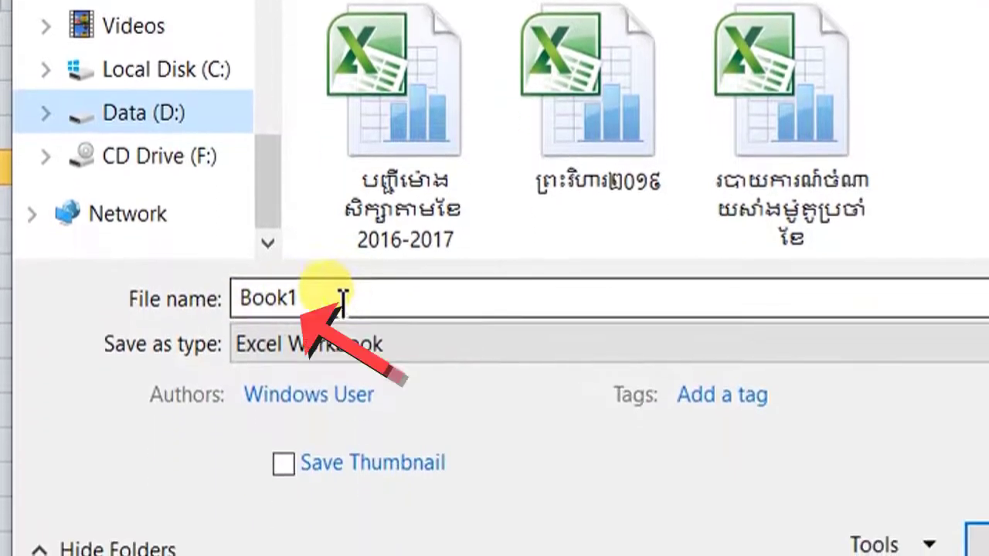
- Replace Book1 with the file name 'Lesson Excel 01' and save the workbook
double_click(356, 301)
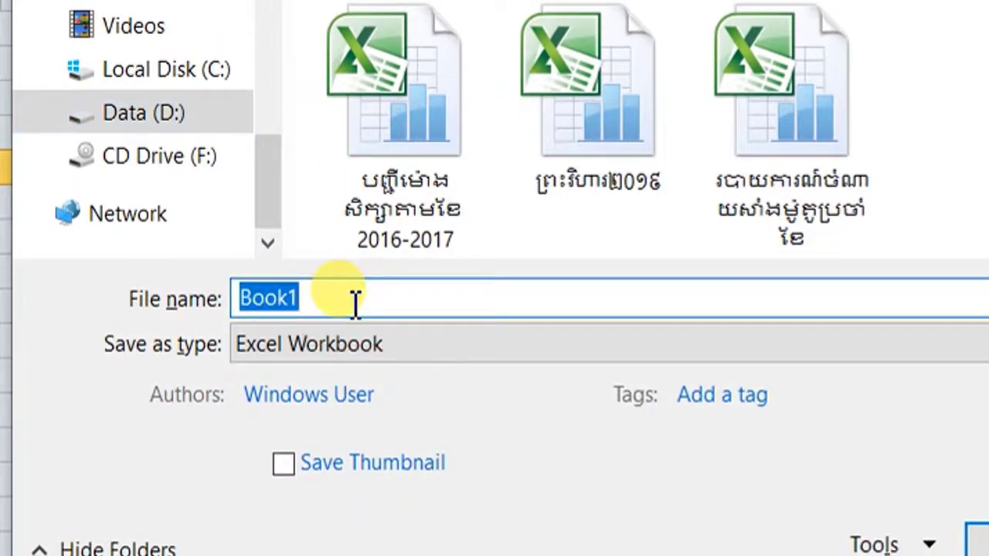
text(ស)
key(BackSpace)
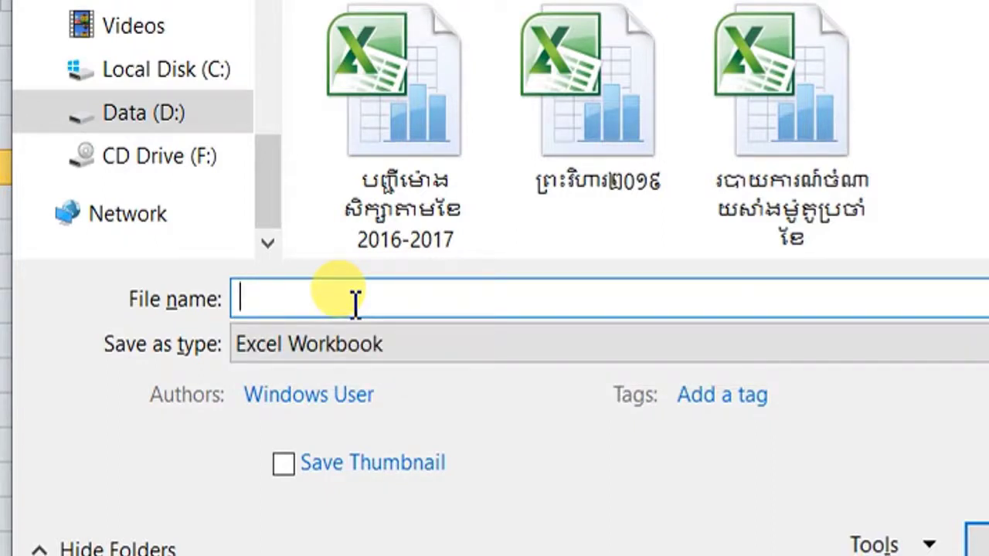
text(Lesson Excel)
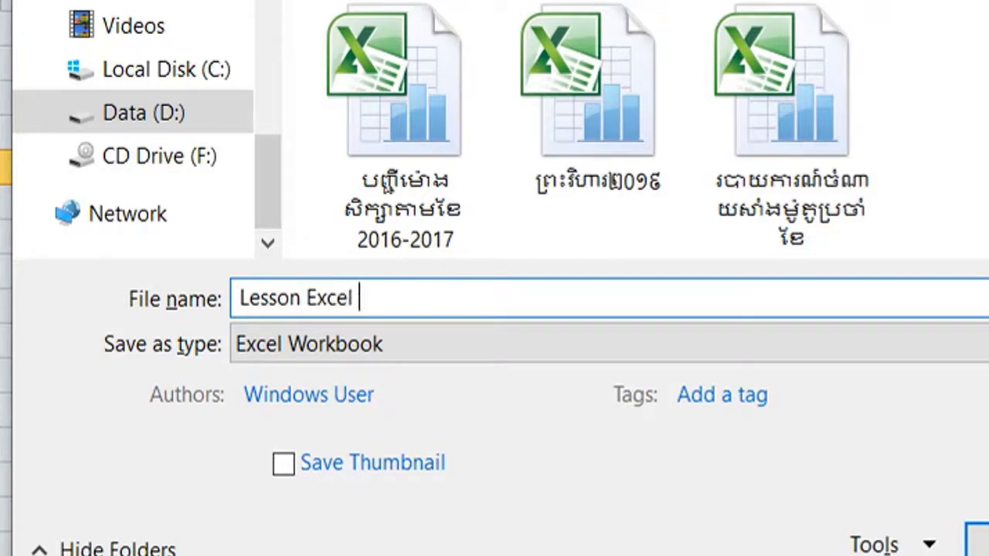
text(01)
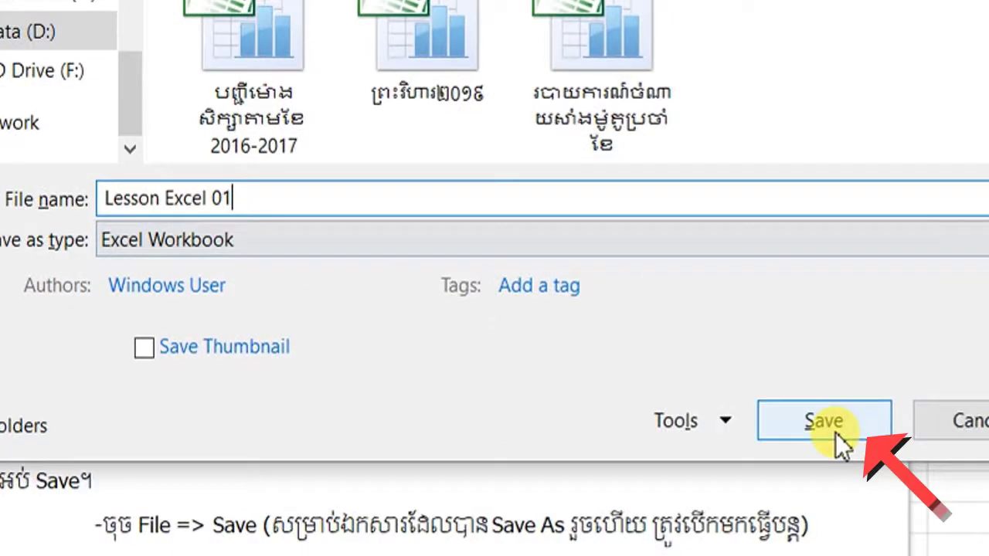
click(835, 432)
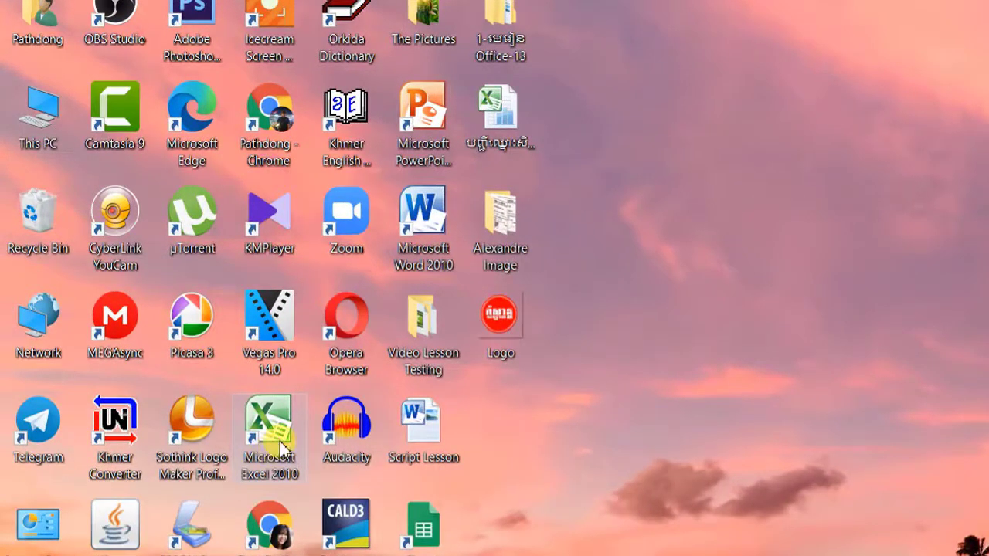
- Launch Excel 2010 from its desktop shortcut and maximize the new Book1 window
right_click(283, 450)
click(322, 459)
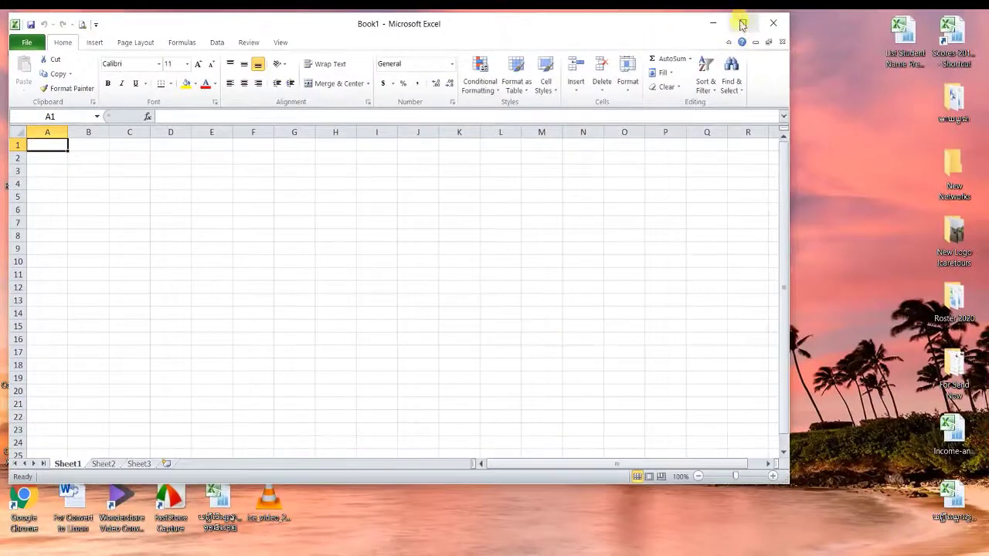
click(742, 22)
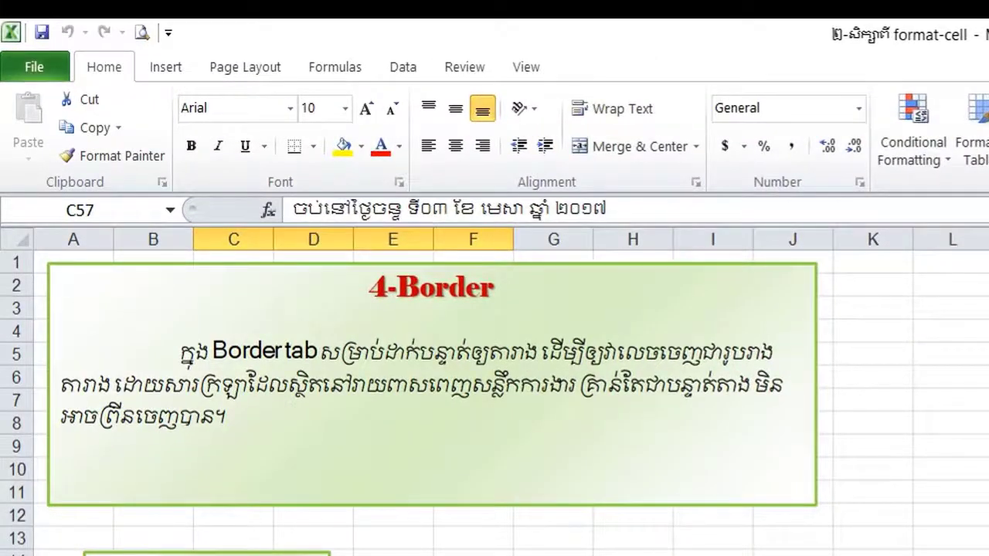
click(186, 357)
mouse_move(185, 358)
mouse_down()
mouse_move(550, 356)
mouse_move(770, 410)
mouse_up()
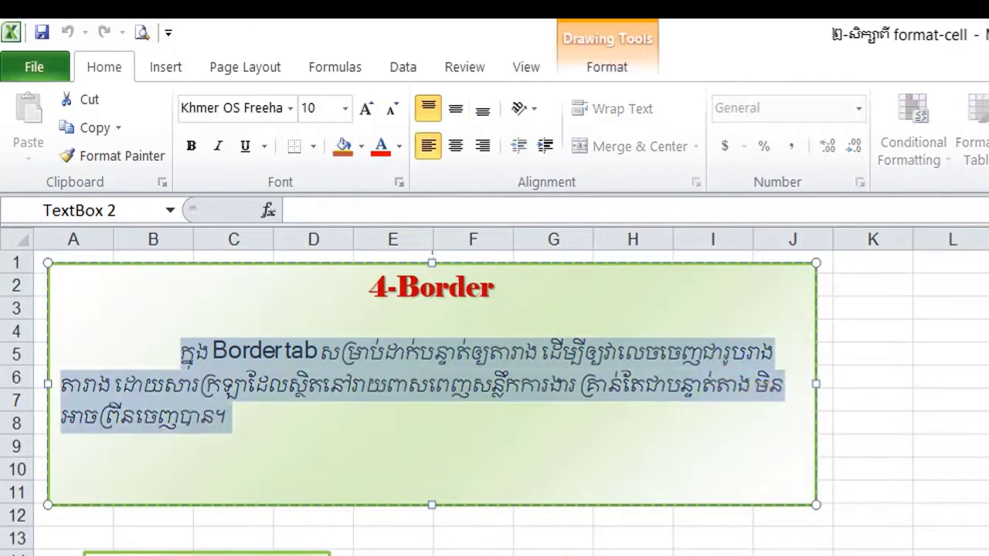
click(567, 541)
scroll(567, 540, down, 3)
scroll(307, 364, down, 8)
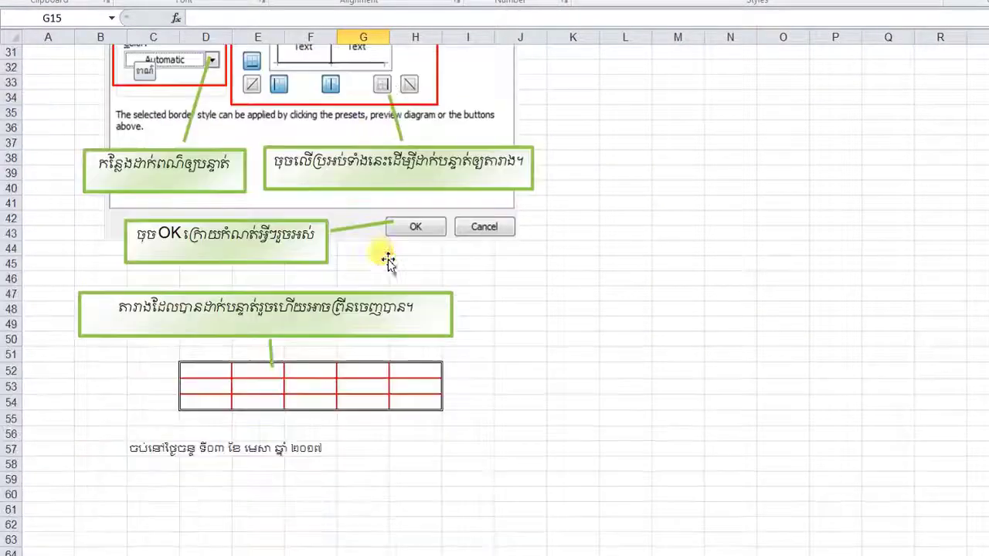
mouse_move(216, 371)
mouse_down()
mouse_move(359, 397)
mouse_move(432, 398)
mouse_up()
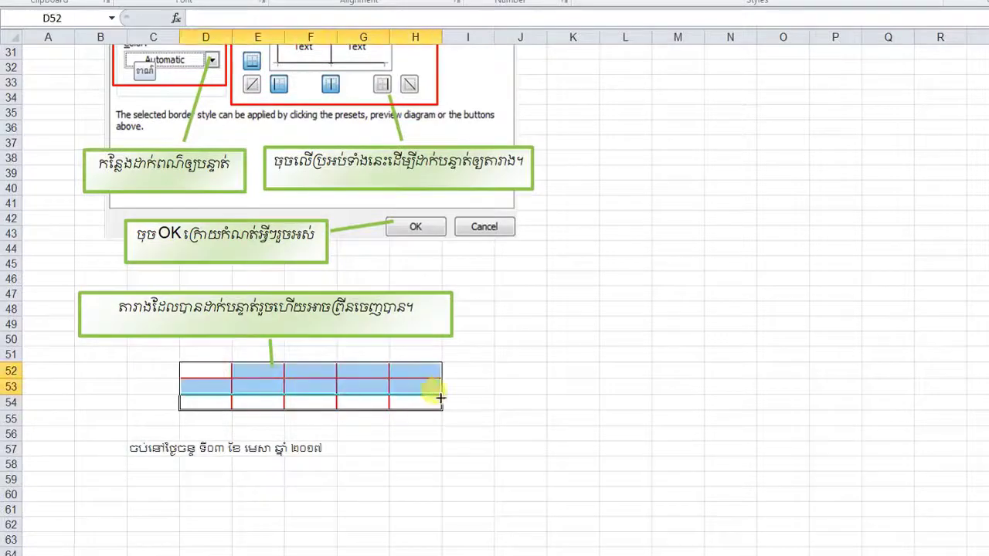
click(508, 372)
scroll(494, 347, up, 2)
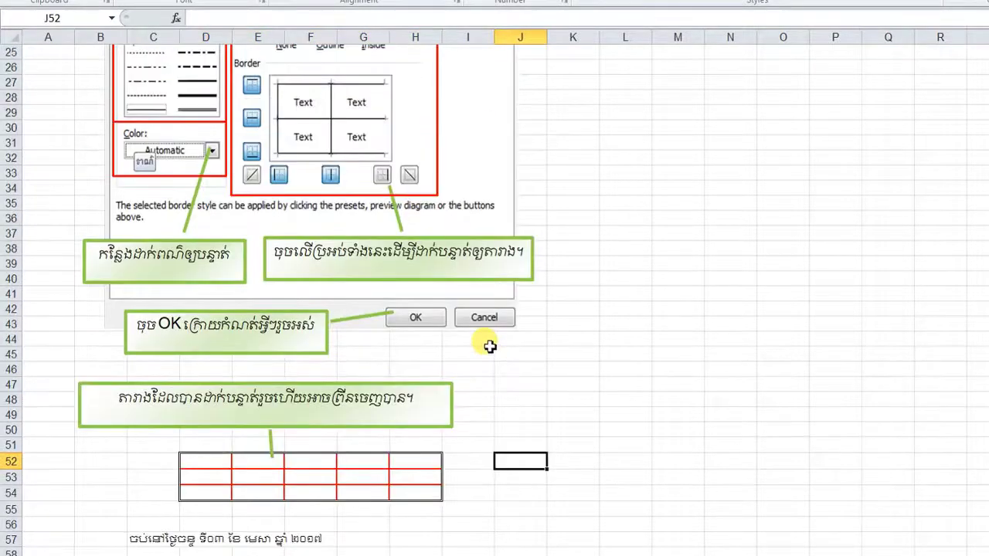
scroll(493, 347, up, 3)
scroll(492, 352, up, 5)
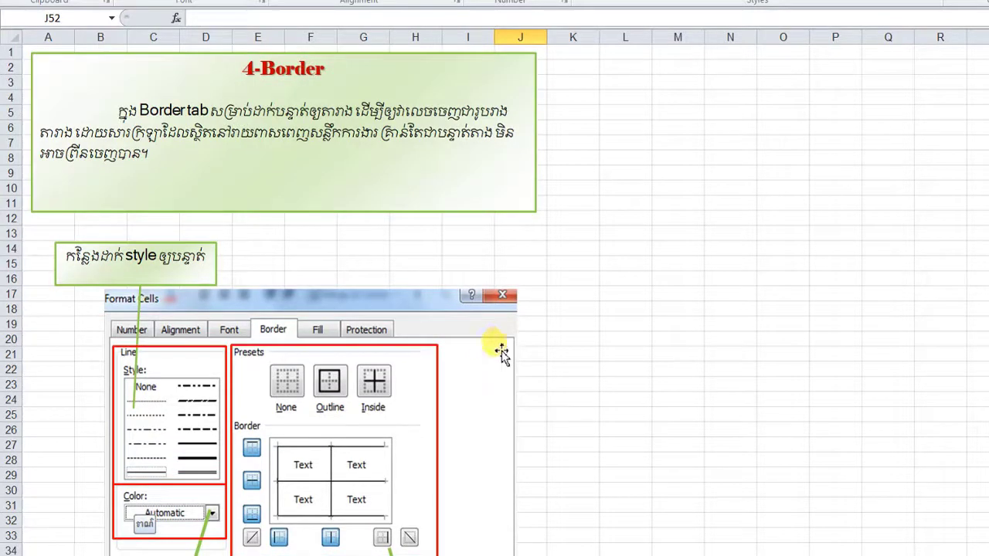
mouse_move(508, 555)
click(548, 541)
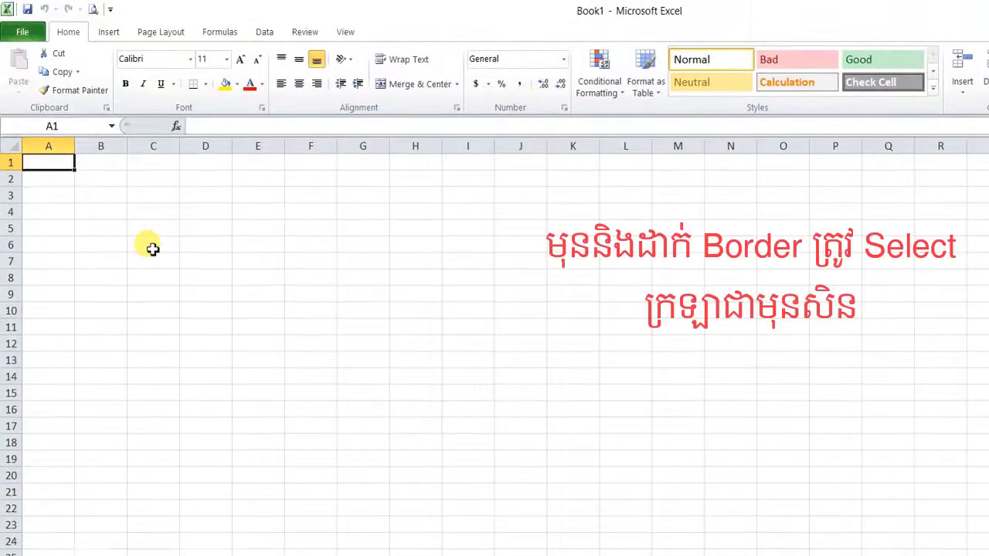
- Select C6:I16 and open its Format Cells dialog on the Border tab
click(152, 141)
drag(152, 247, 479, 403)
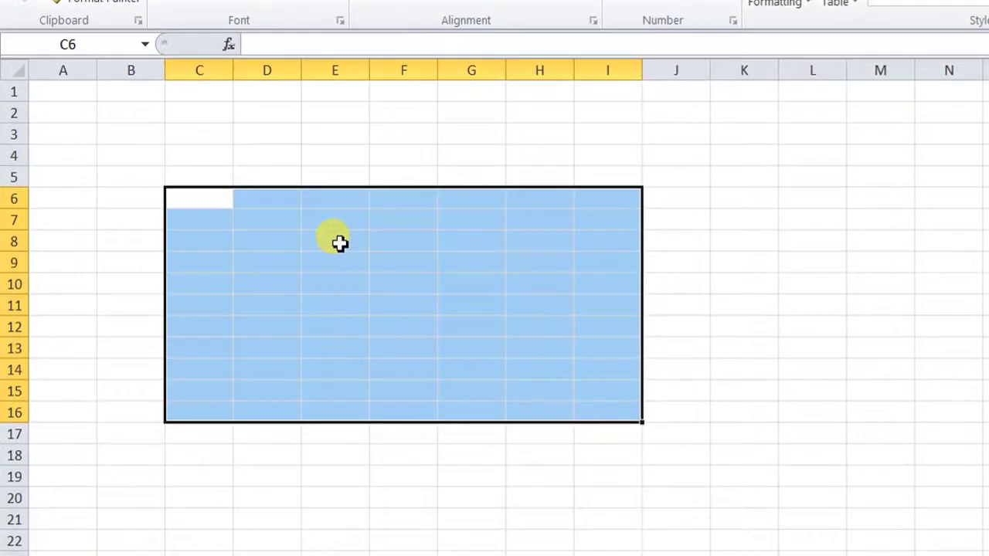
right_click(340, 256)
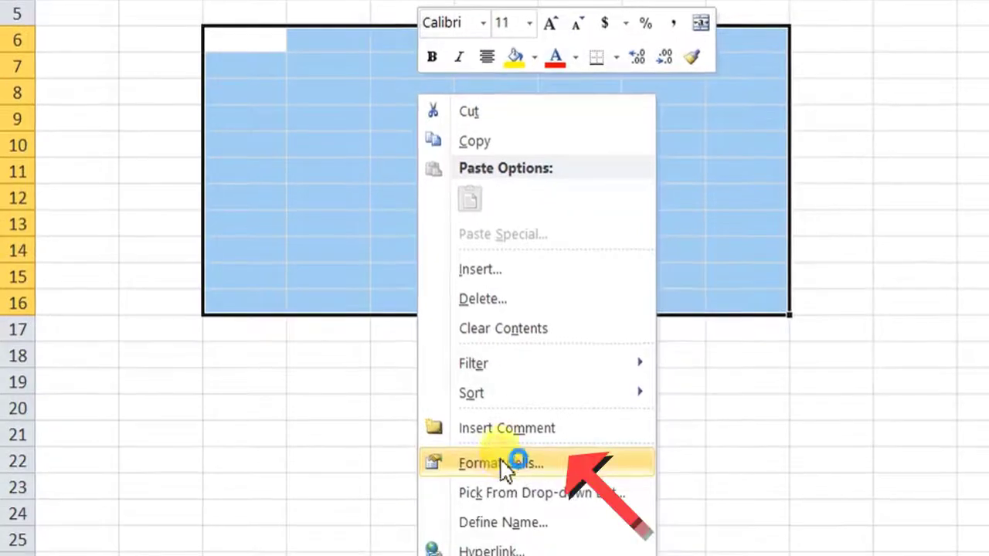
click(407, 542)
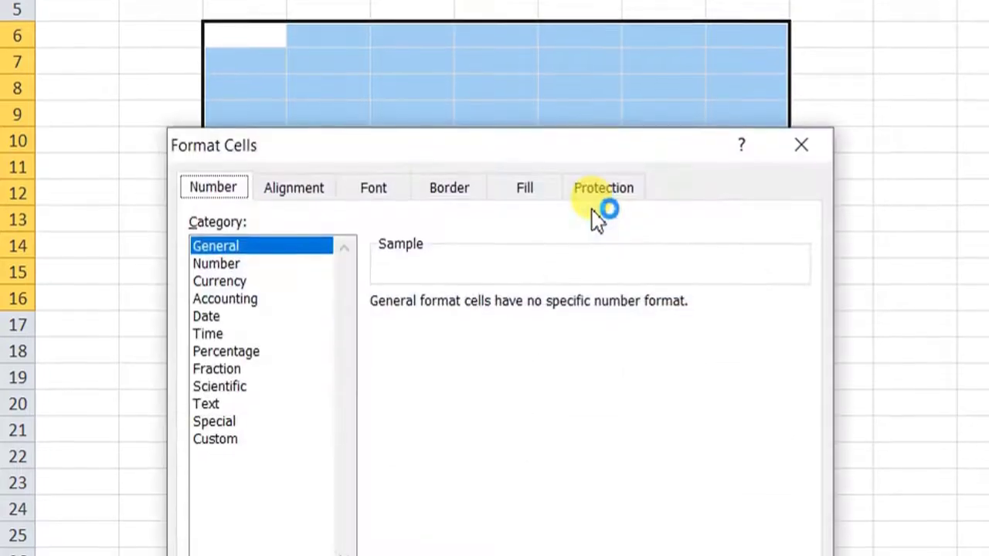
drag(567, 158, 674, 18)
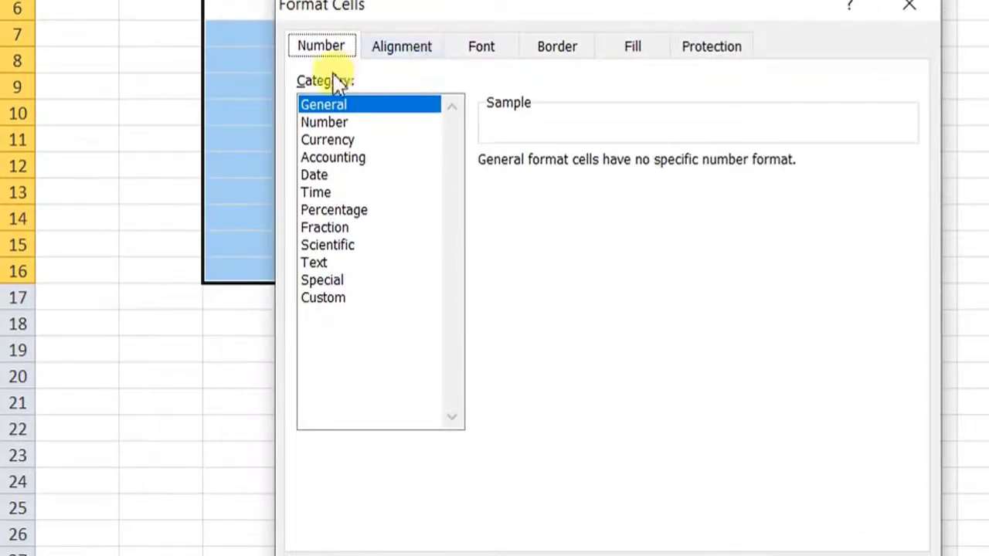
click(556, 54)
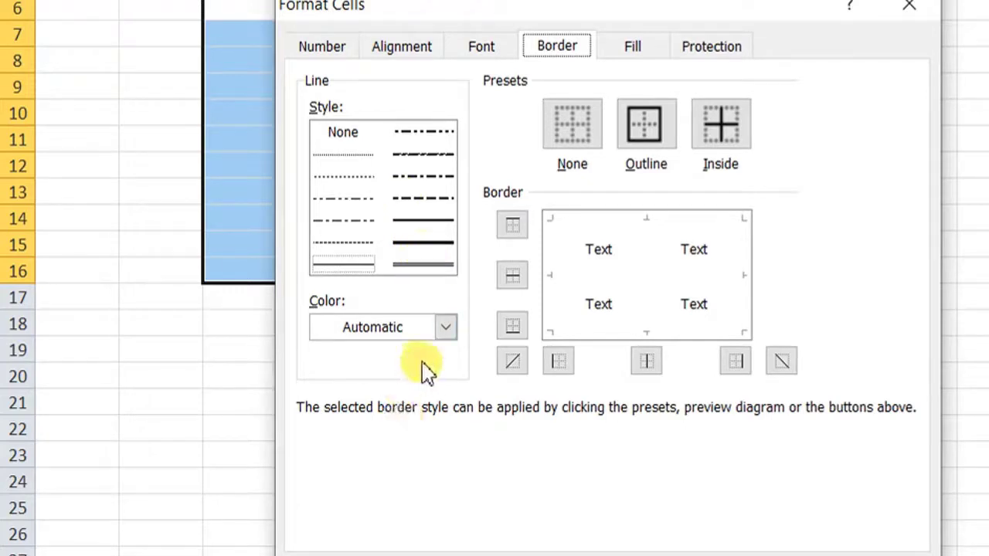
- Set the border colour to red and clear the trial borders from the preview
click(444, 329)
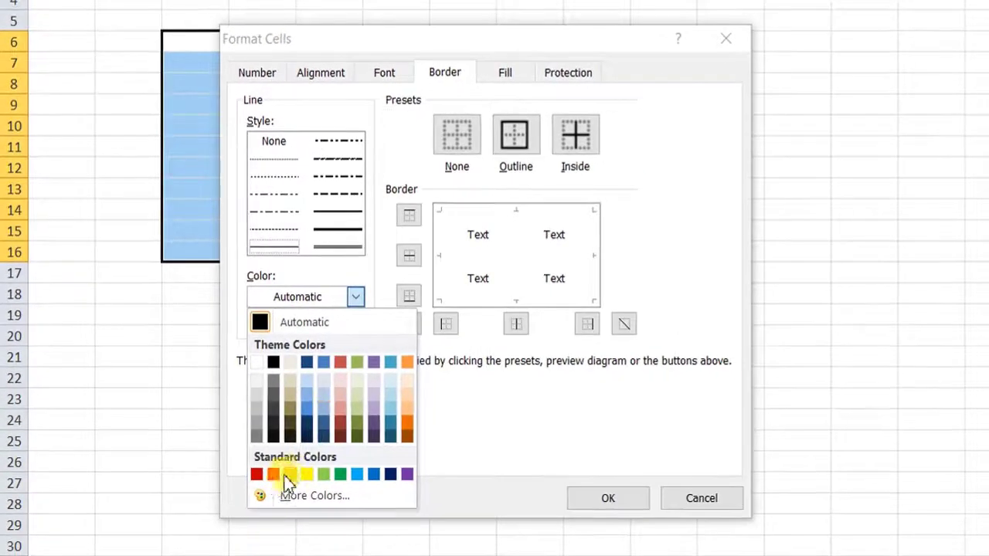
click(275, 478)
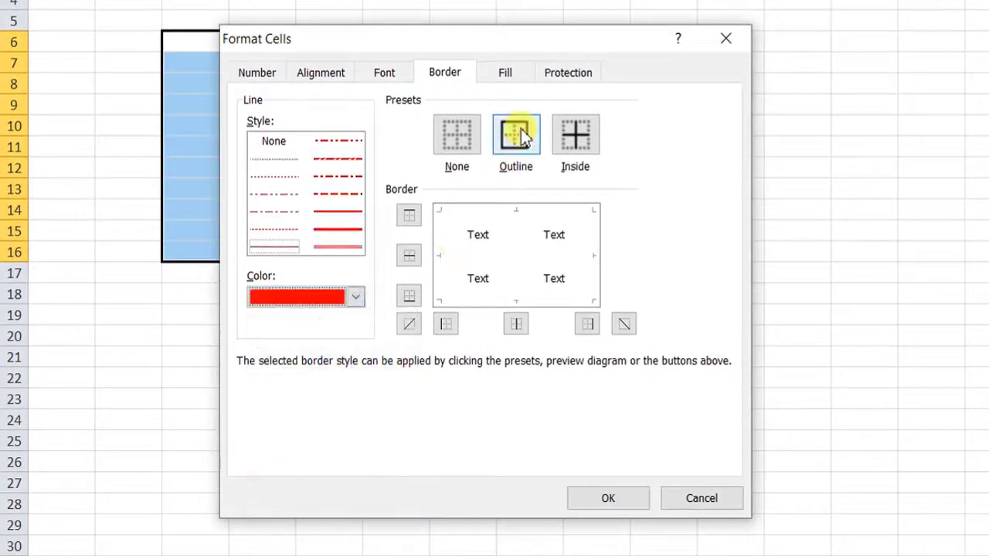
click(357, 296)
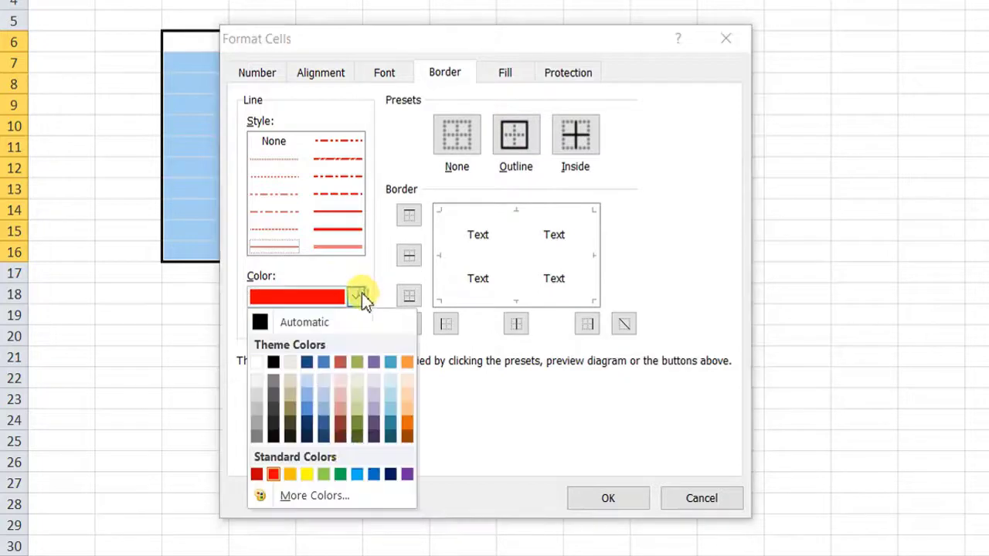
click(343, 477)
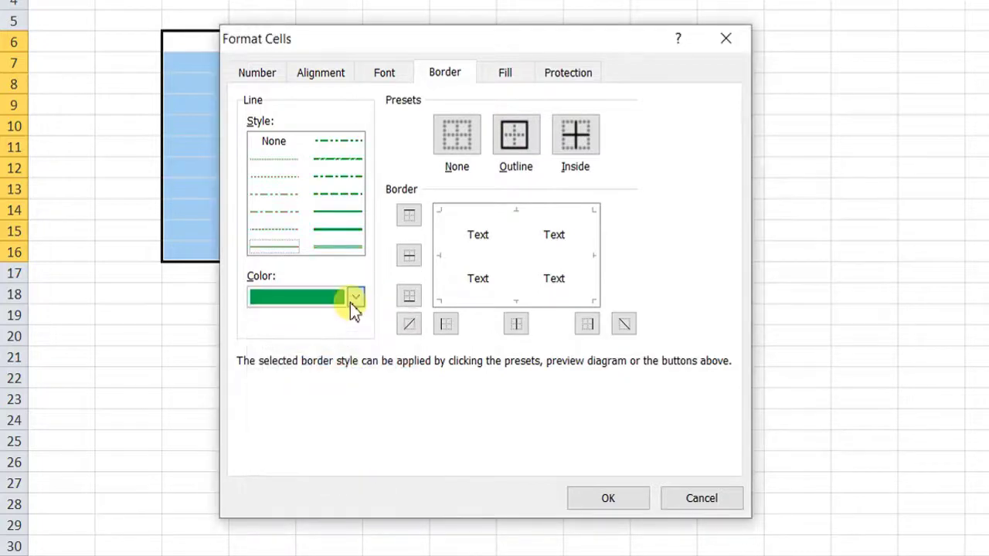
click(355, 297)
click(273, 474)
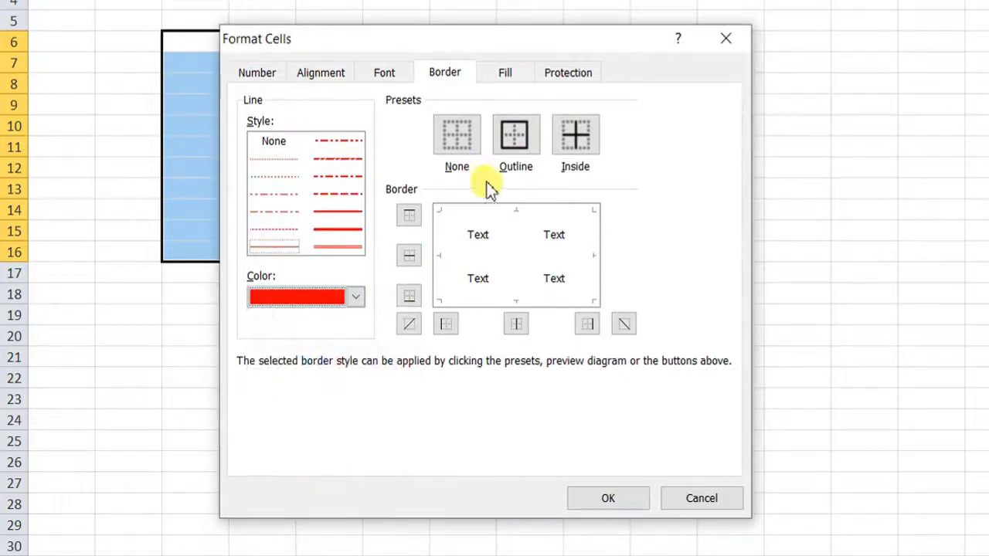
click(515, 134)
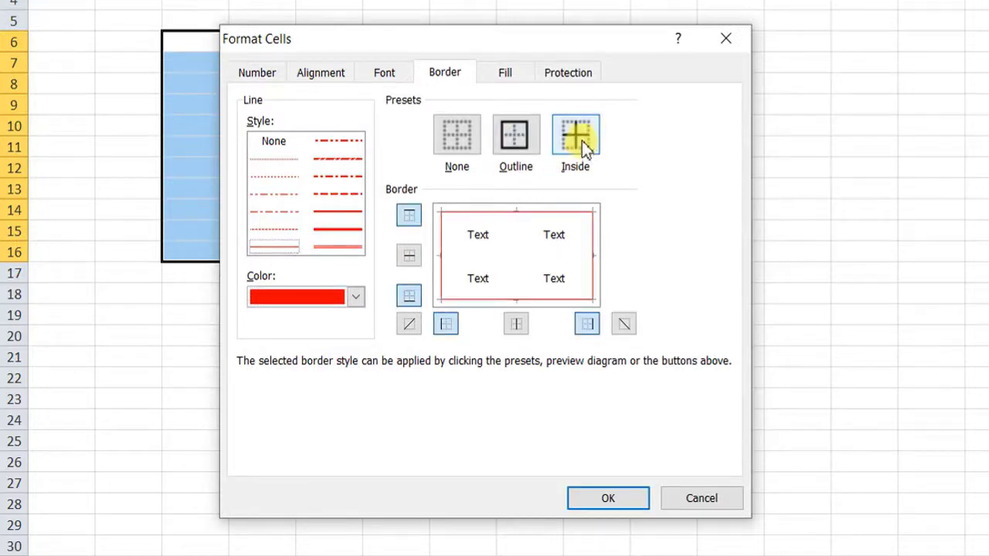
click(581, 138)
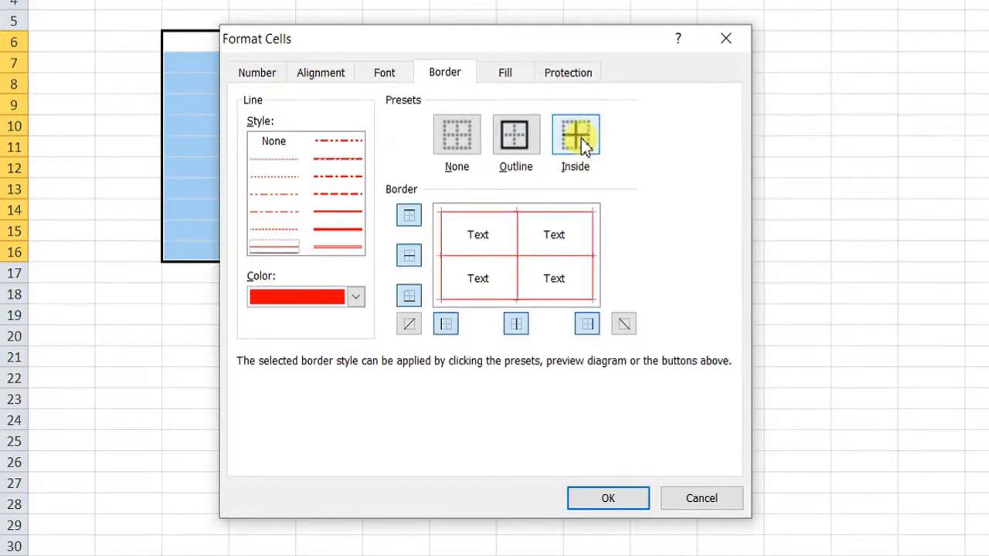
click(456, 213)
click(550, 257)
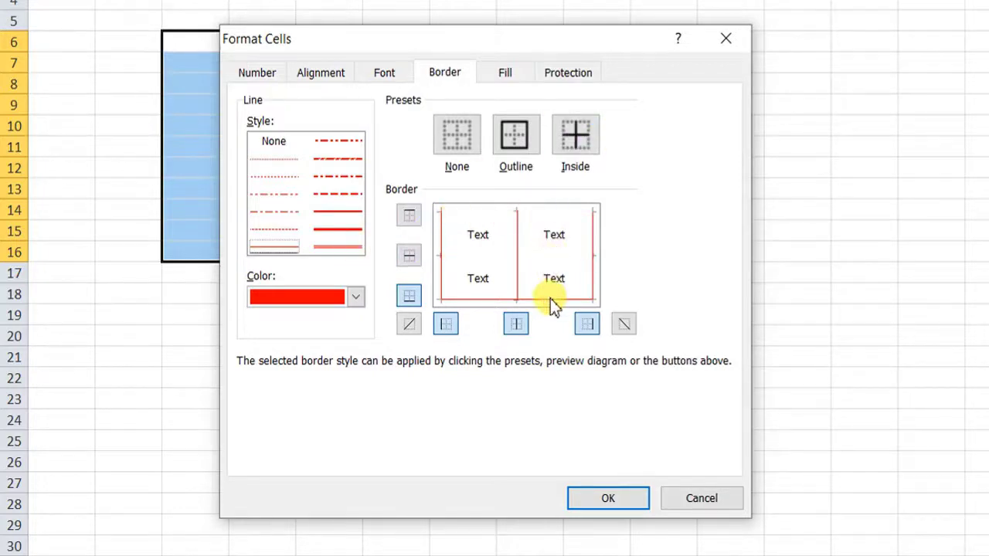
click(549, 298)
click(522, 266)
click(441, 243)
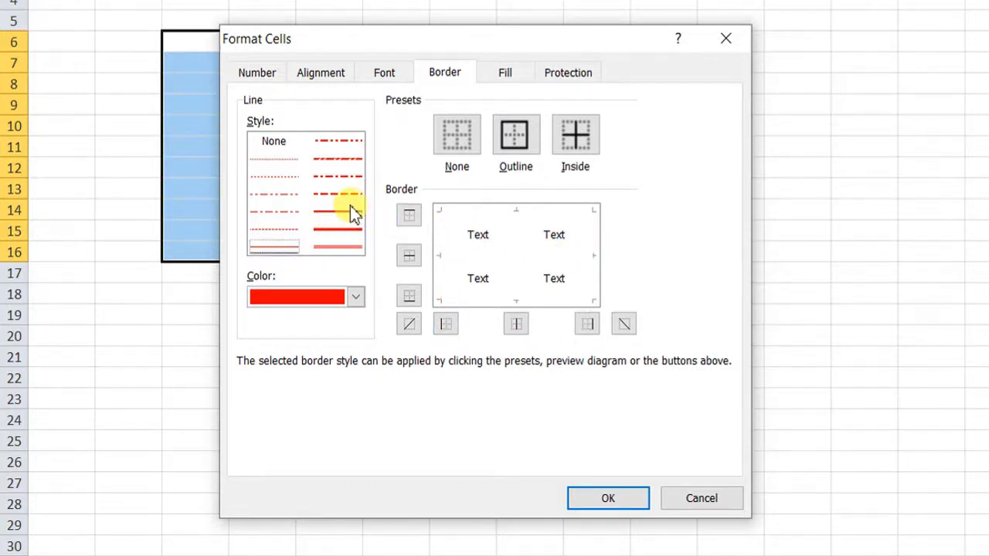
- Apply a thick red outline and red dash-dot inside borders, then confirm with OK
click(338, 226)
click(504, 144)
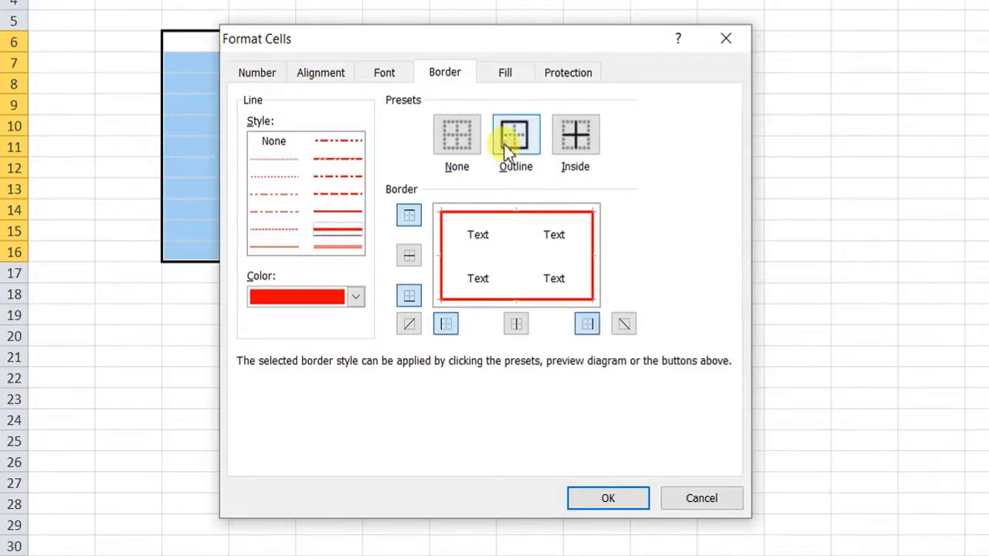
click(342, 177)
click(577, 134)
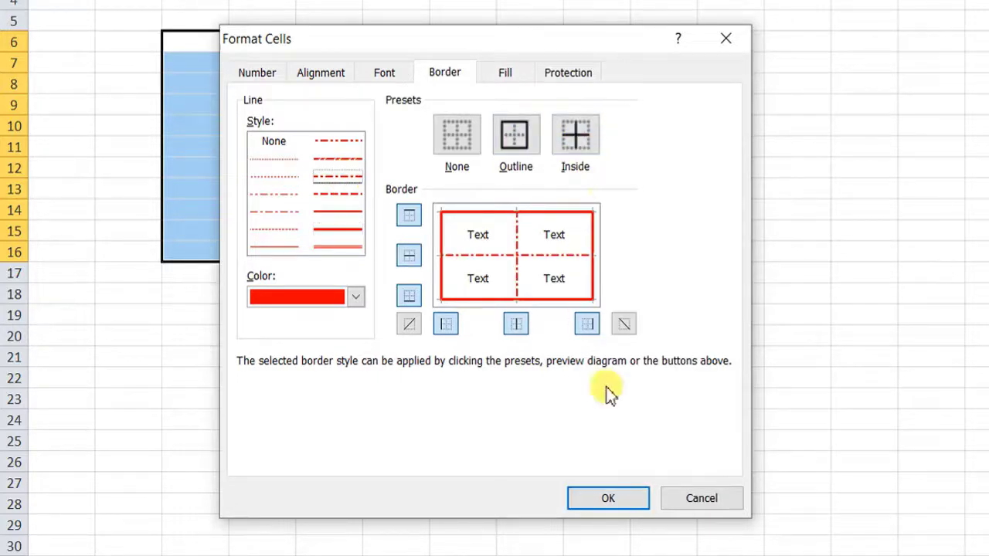
click(609, 498)
- Deselect the table and review its new red borders
click(413, 307)
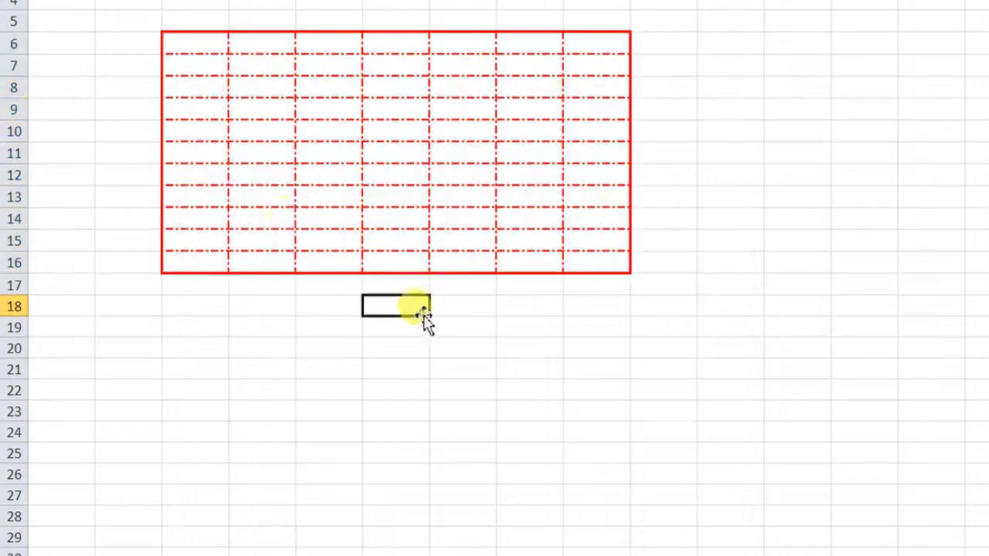
scroll(265, 139, down, 2)
scroll(265, 139, up, 2)
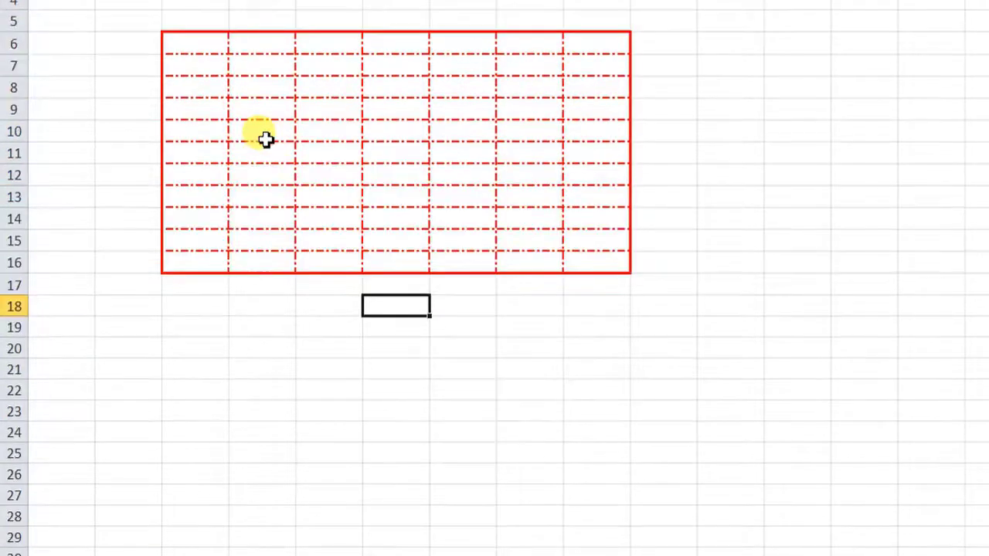
mouse_move(197, 45)
mouse_down()
mouse_move(569, 226)
mouse_move(598, 258)
mouse_up()
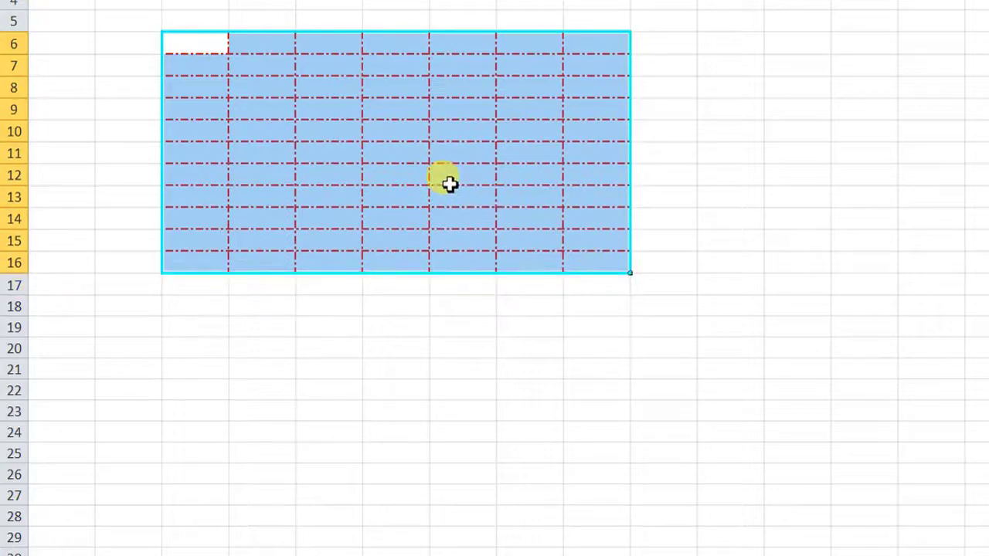
click(374, 131)
scroll(592, 170, down, 1)
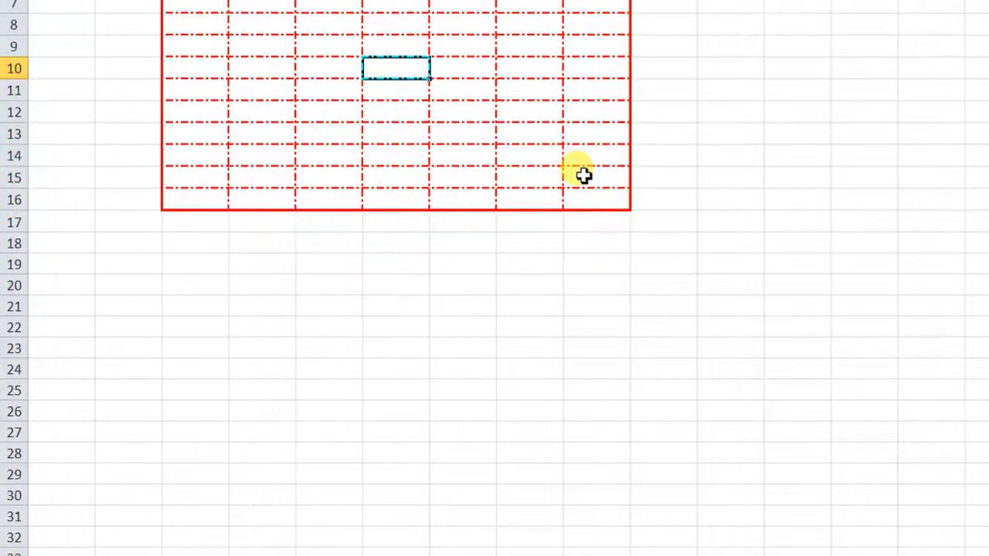
scroll(581, 178, down, 4)
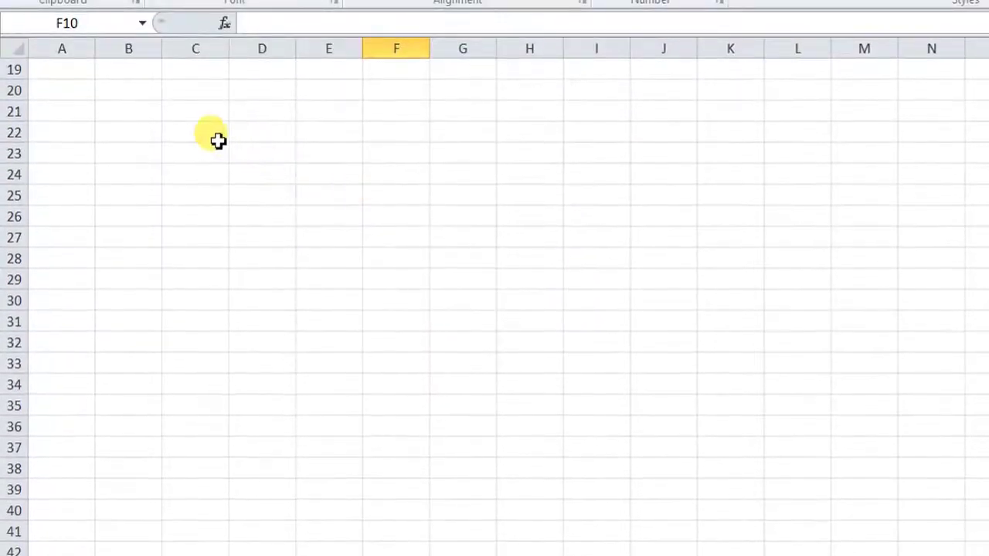
- Select C22:I31 and apply All Borders from the Home tab, then review the grid
mouse_move(210, 132)
mouse_down()
mouse_move(259, 140)
mouse_move(590, 322)
mouse_up()
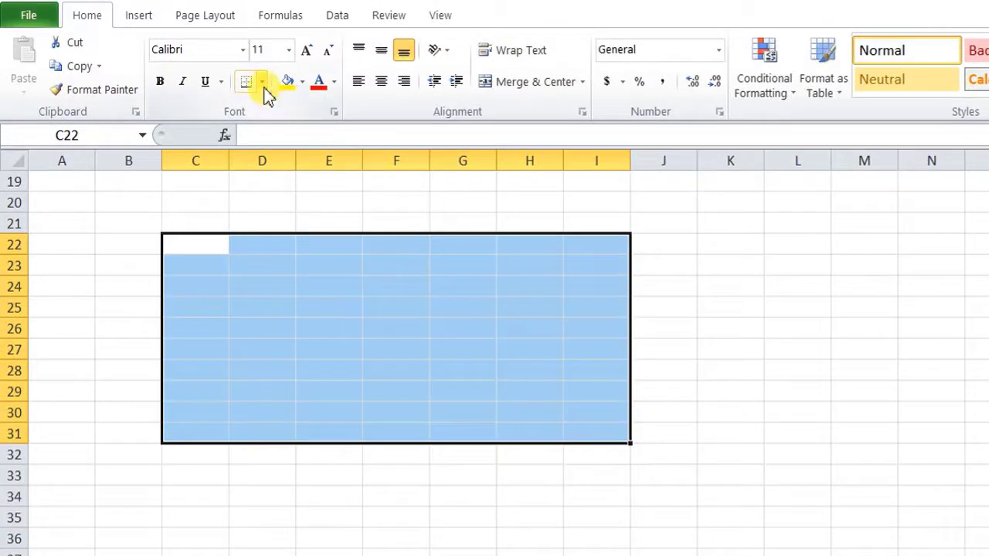
click(263, 82)
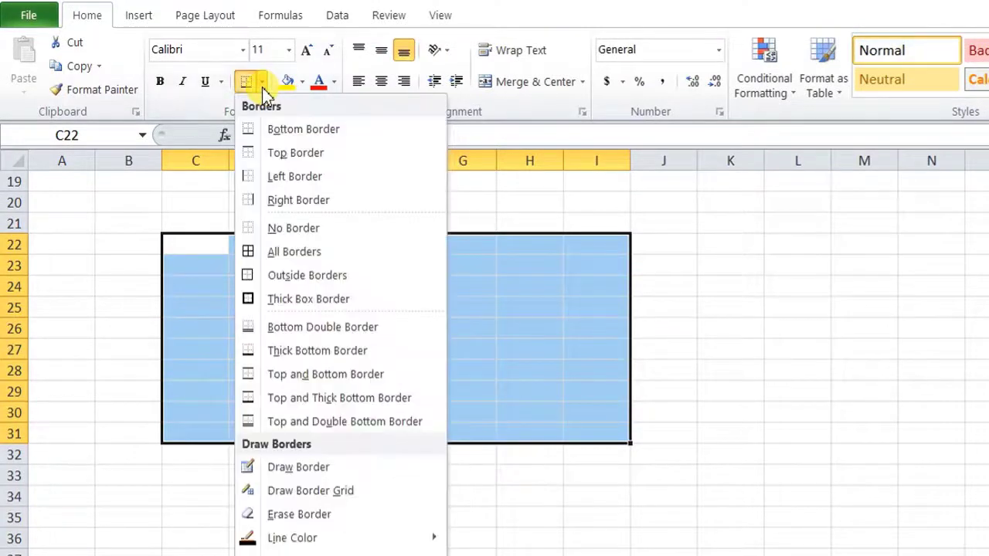
click(301, 254)
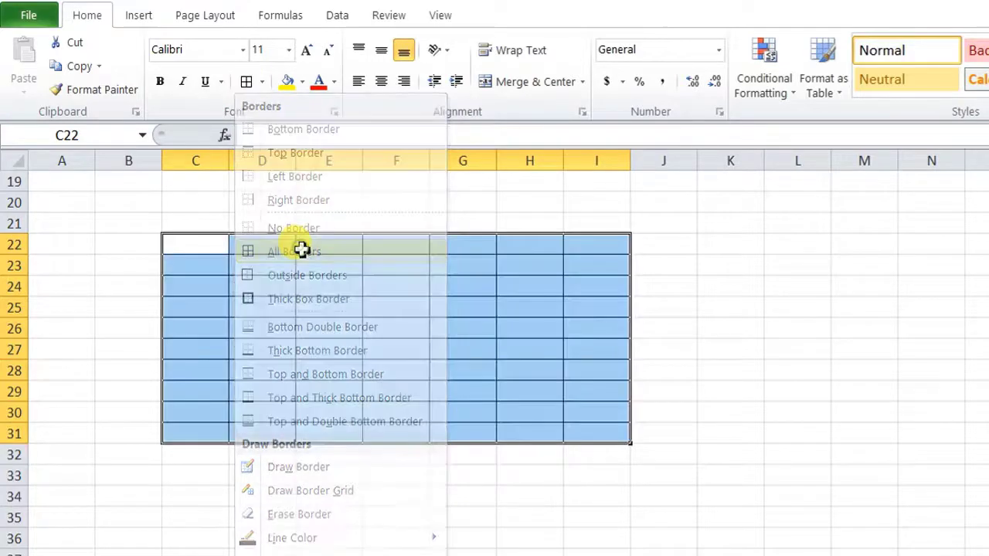
click(396, 517)
scroll(325, 419, up, 4)
scroll(324, 419, down, 1)
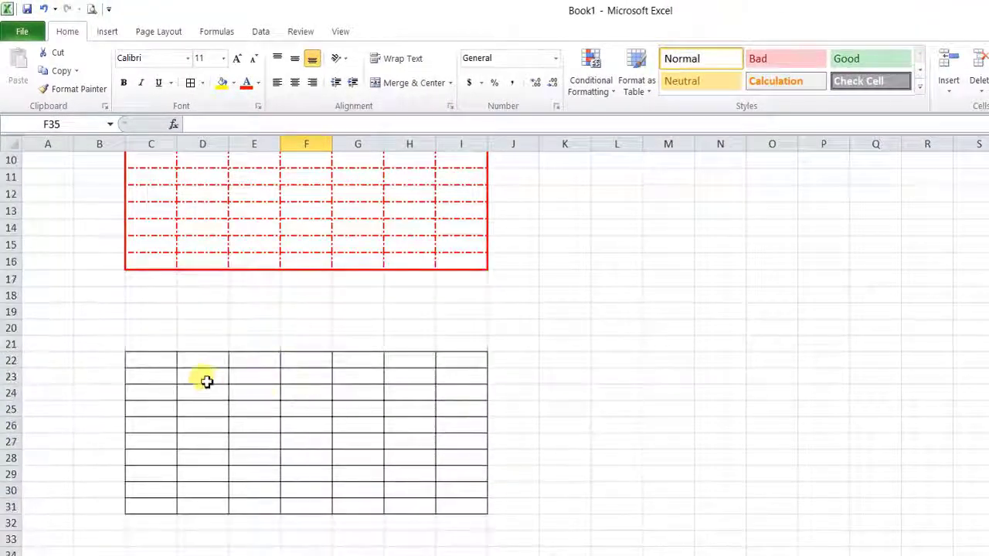
drag(148, 360, 445, 506)
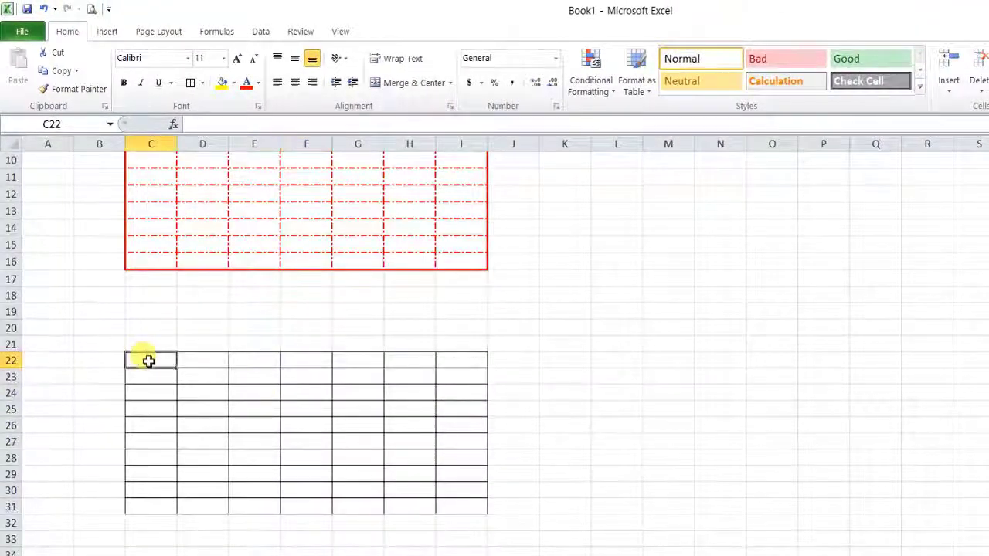
click(404, 457)
scroll(404, 457, up, 3)
click(306, 360)
- Open Format Cells for cell F12 and cancel it without changes
click(306, 340)
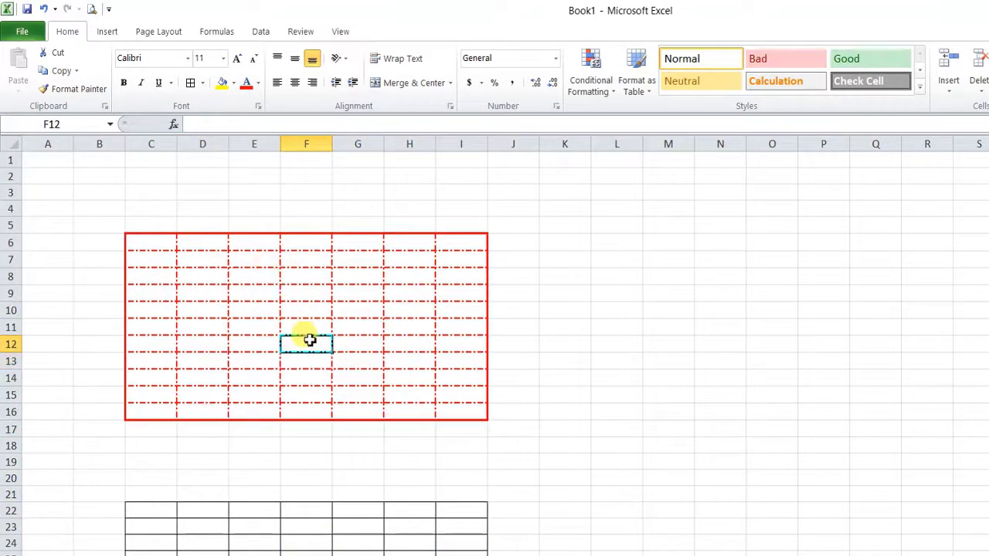
right_click(303, 339)
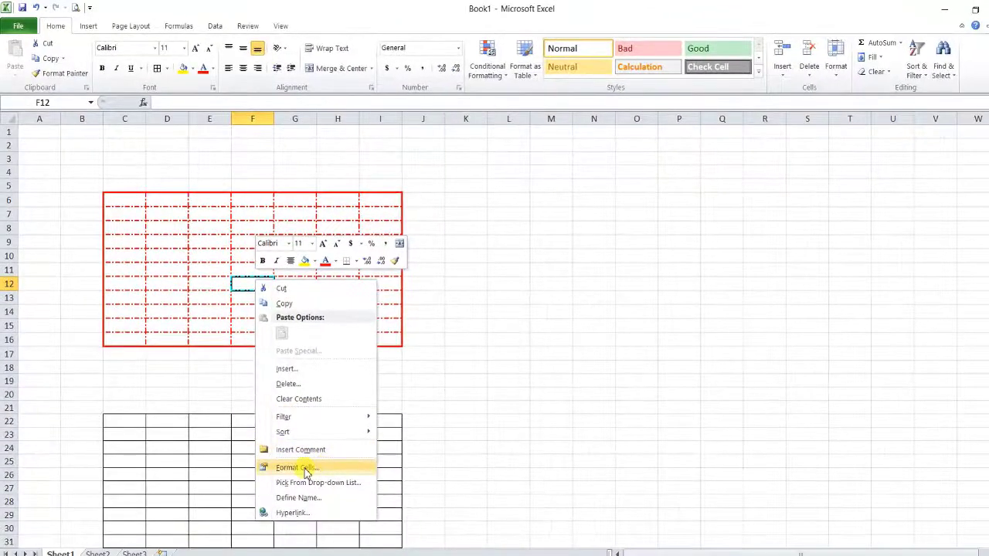
click(306, 469)
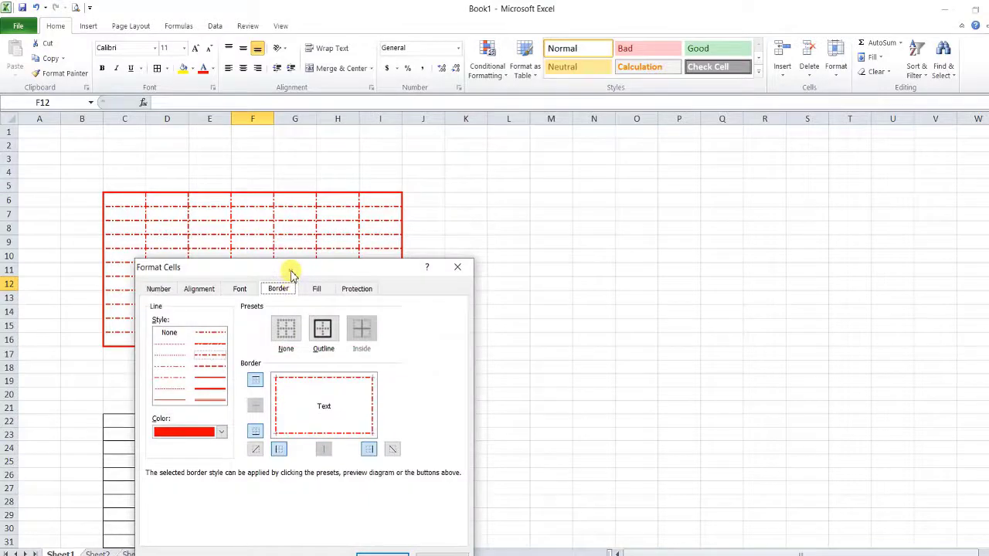
drag(292, 274, 426, 130)
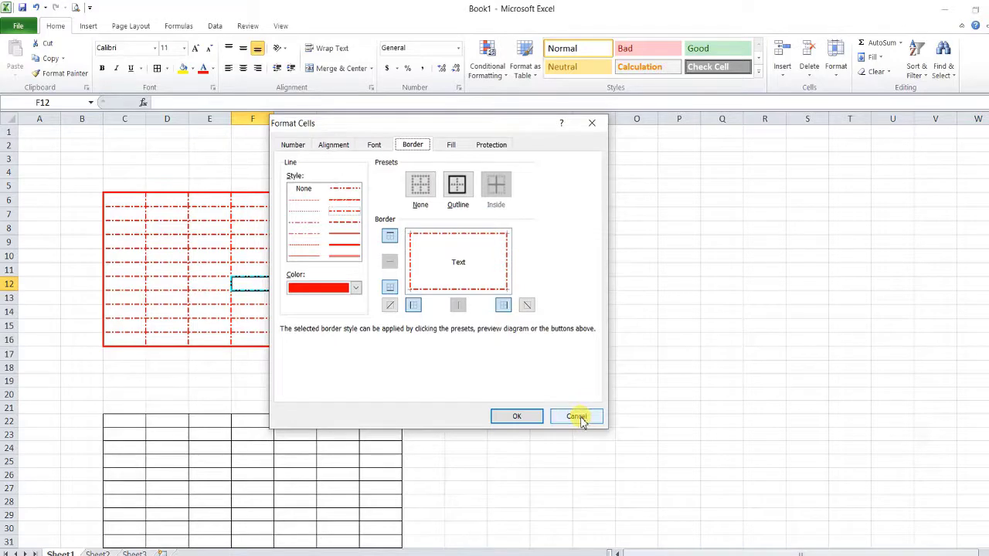
click(576, 417)
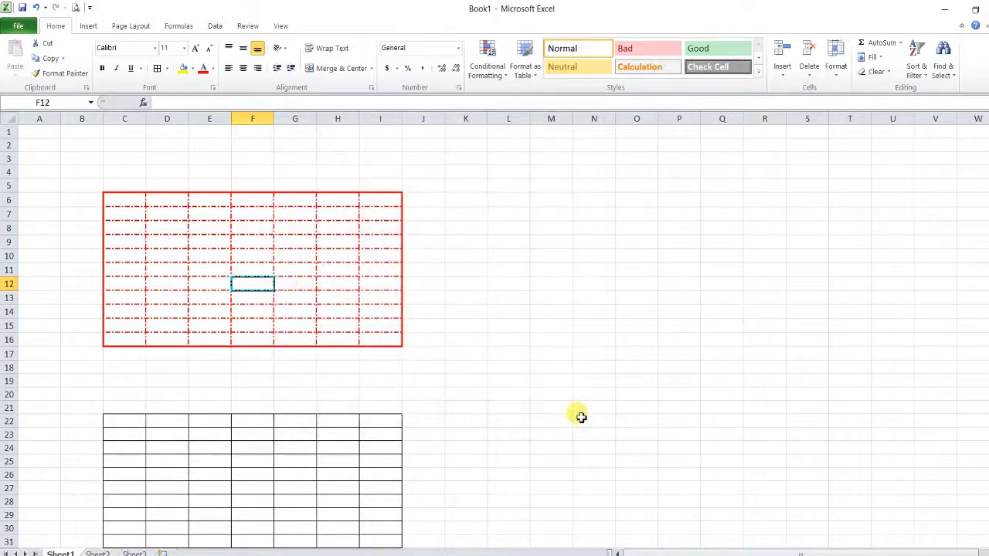
- Select F16 and scroll around the two bordered tables
click(245, 341)
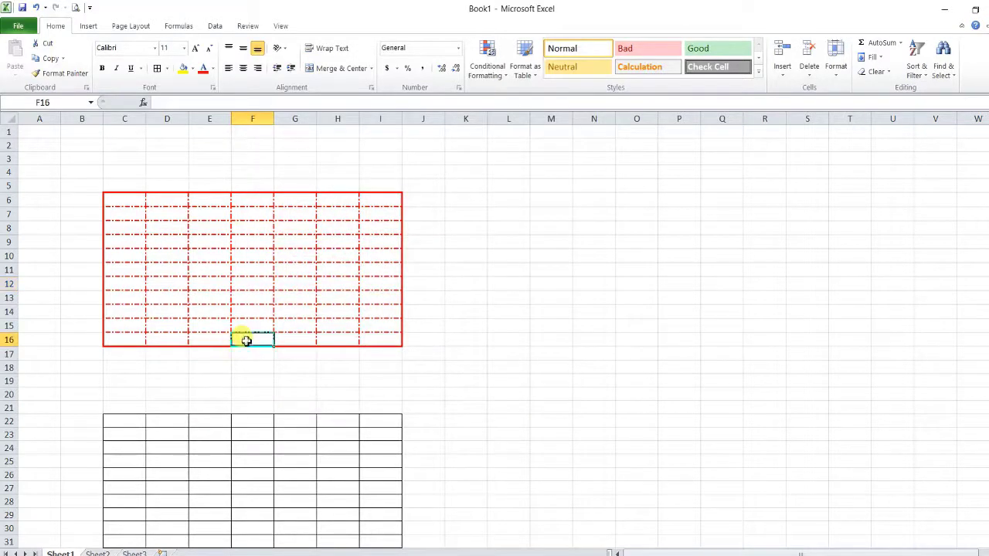
scroll(242, 255, down, 2)
scroll(241, 255, down, 2)
scroll(241, 262, down, 2)
scroll(241, 264, up, 4)
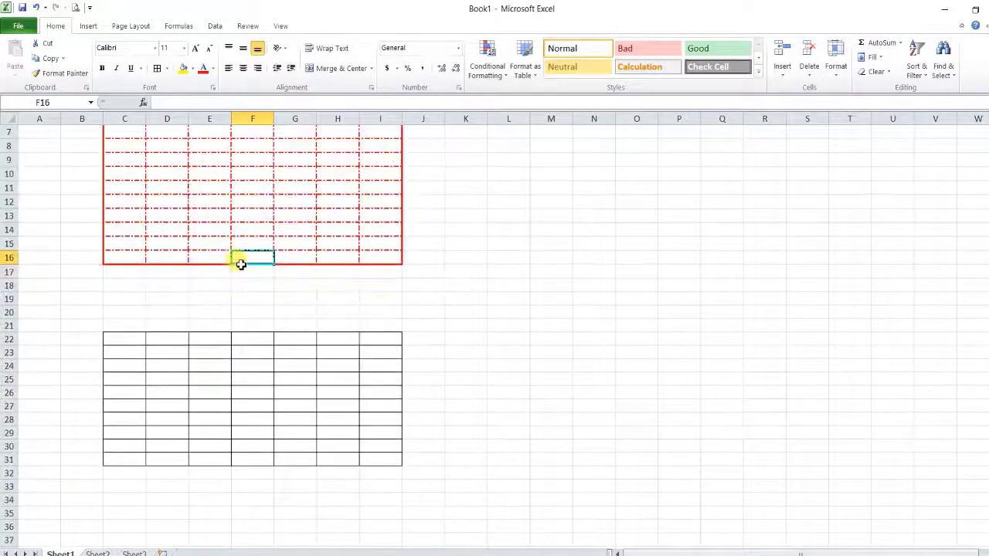
click(428, 313)
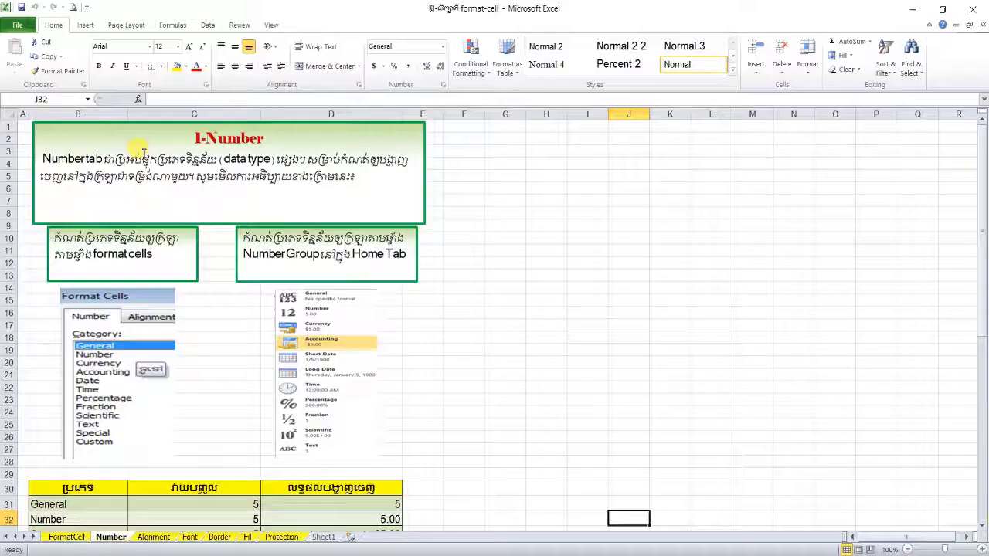
click(163, 137)
click(23, 162)
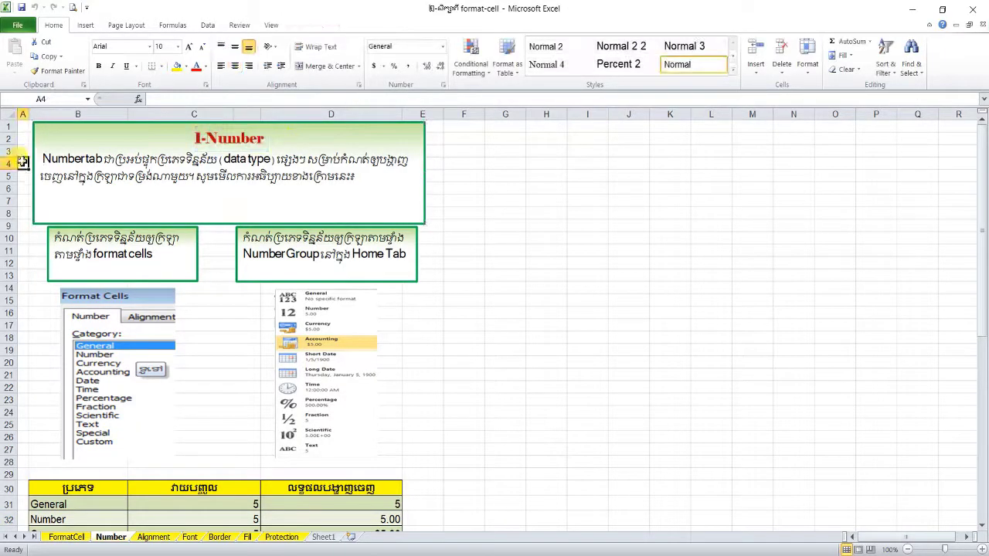
click(55, 167)
drag(43, 160, 391, 163)
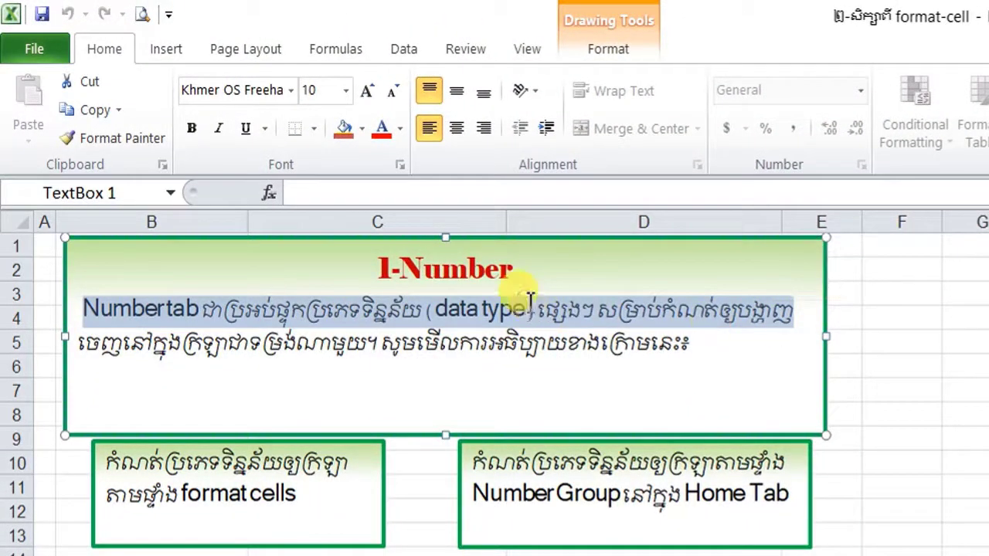
click(528, 307)
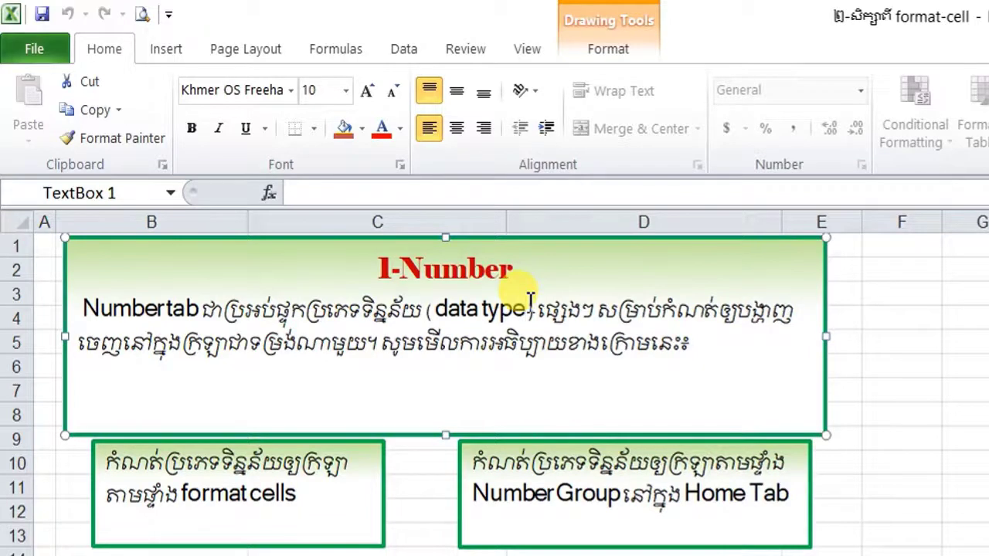
scroll(530, 301, down, 1)
scroll(507, 286, down, 3)
scroll(530, 300, down, 3)
scroll(530, 300, down, 1)
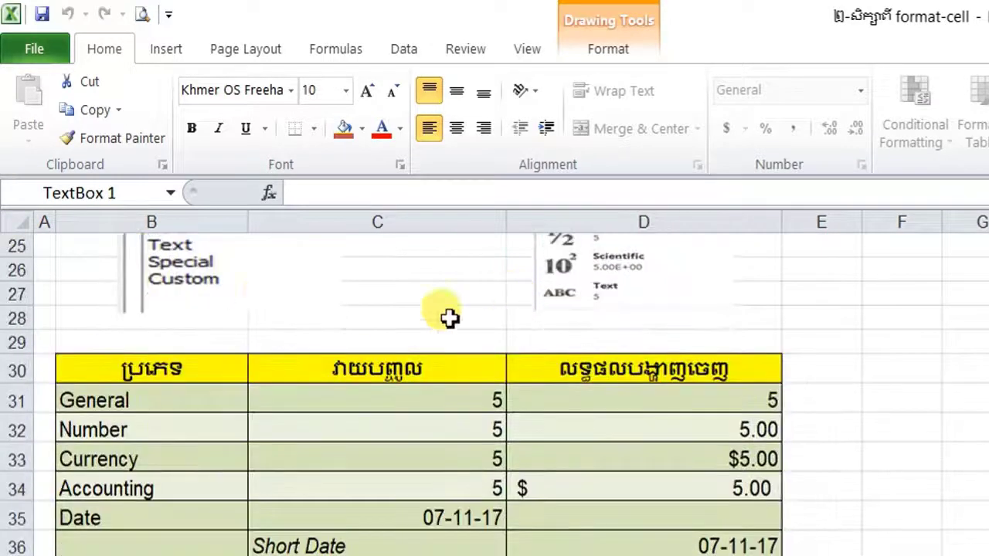
click(128, 408)
click(134, 433)
click(137, 458)
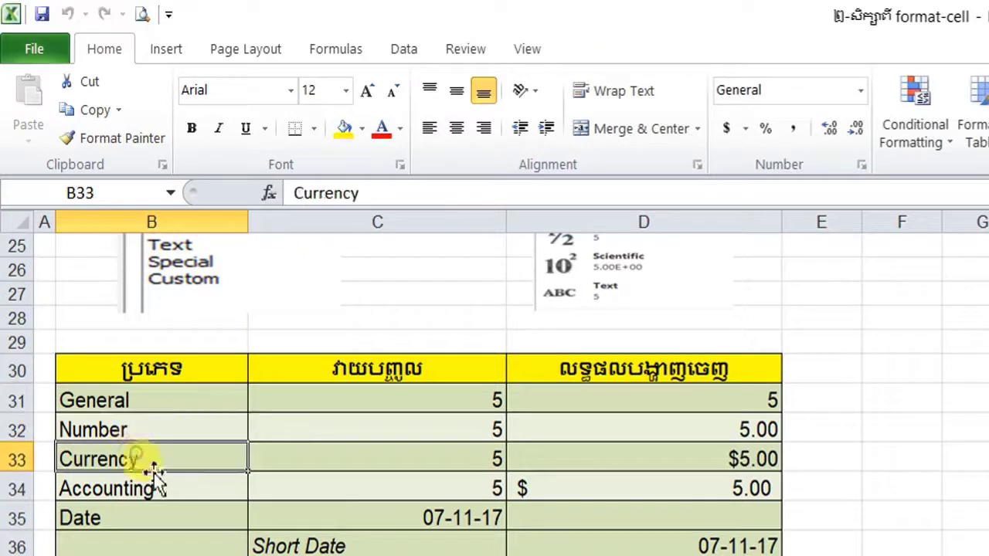
click(159, 487)
click(150, 529)
click(161, 405)
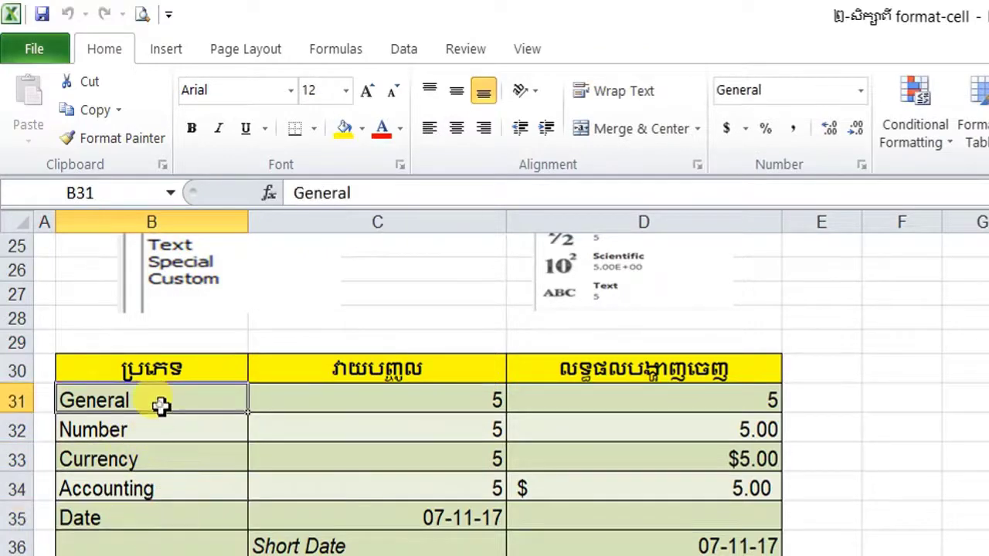
drag(161, 406, 158, 552)
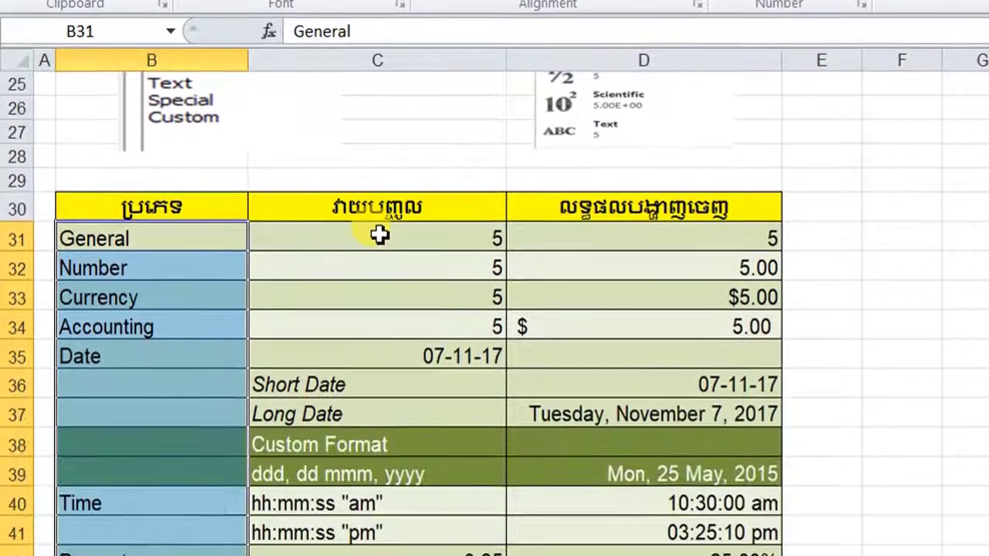
click(379, 396)
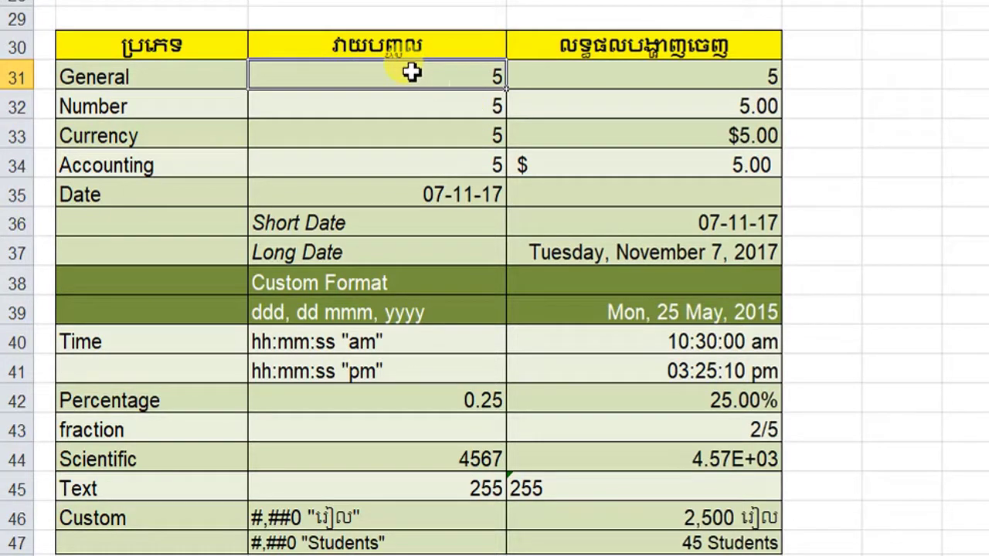
drag(412, 72, 452, 163)
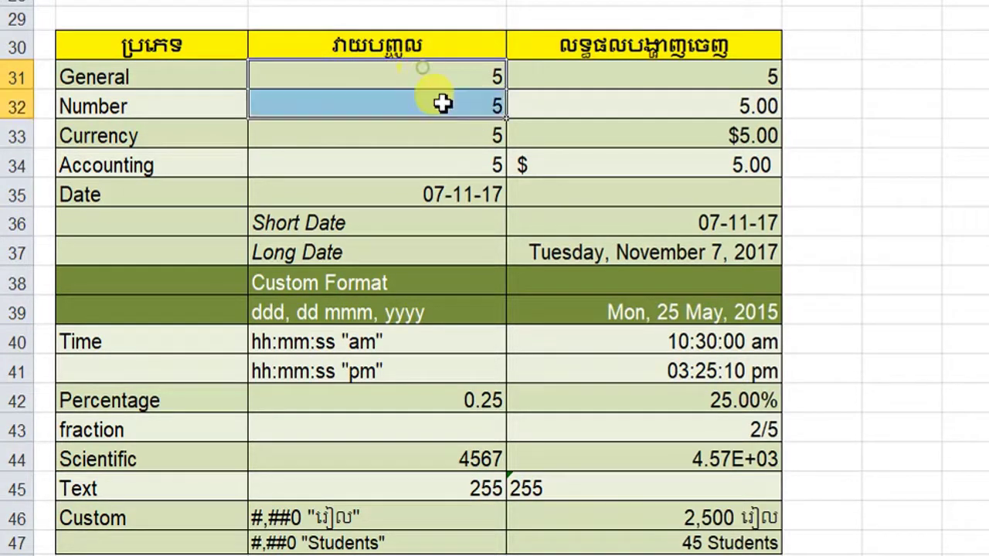
click(655, 77)
drag(655, 77, 662, 177)
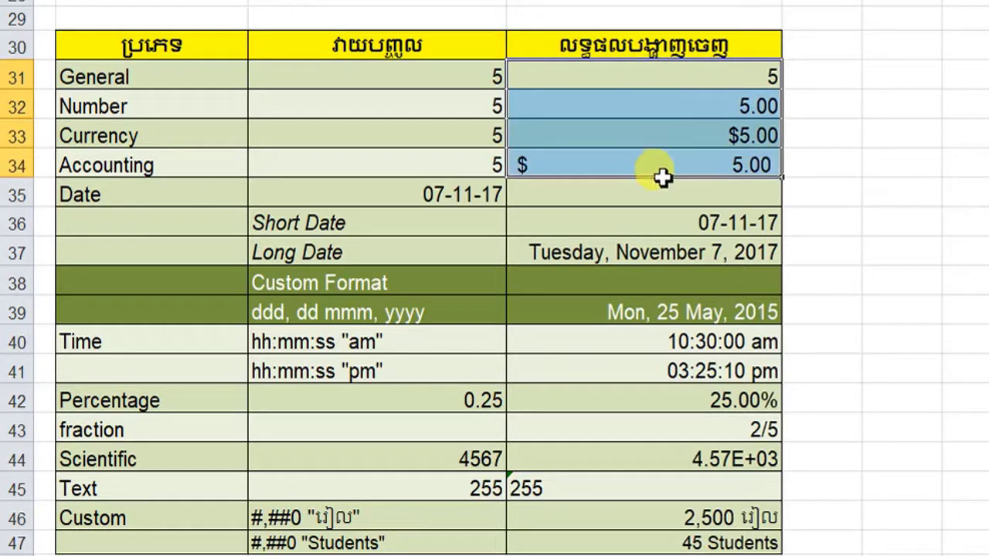
click(122, 72)
drag(122, 71, 139, 162)
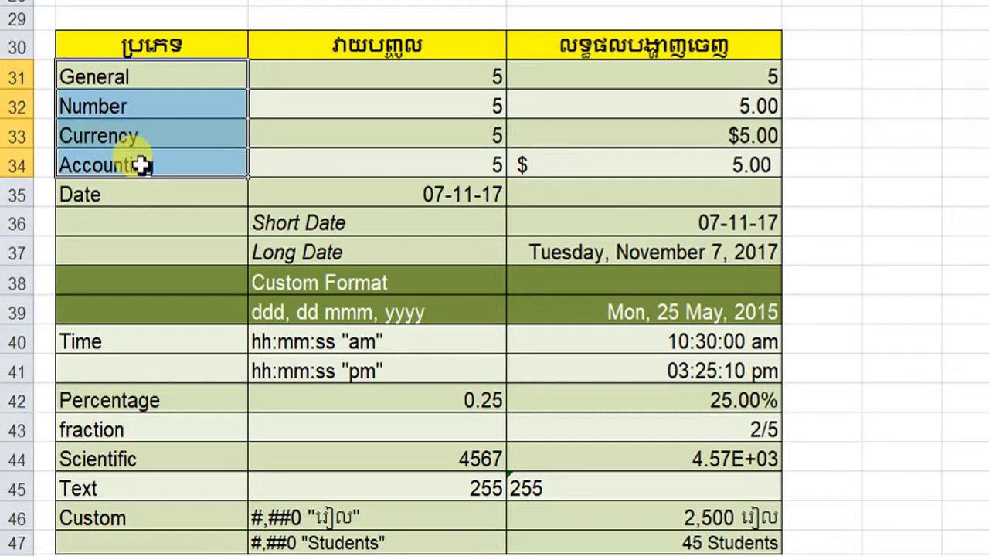
click(591, 128)
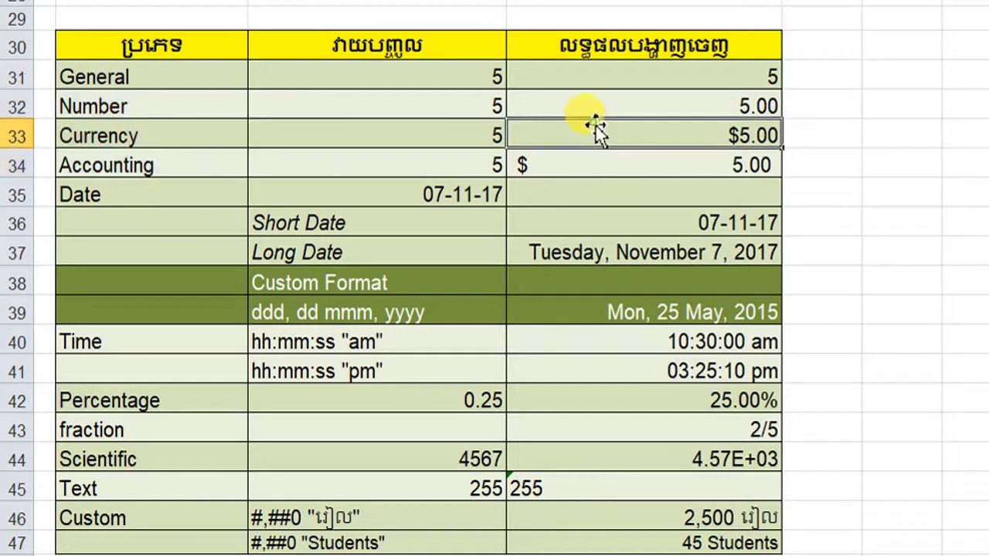
click(427, 84)
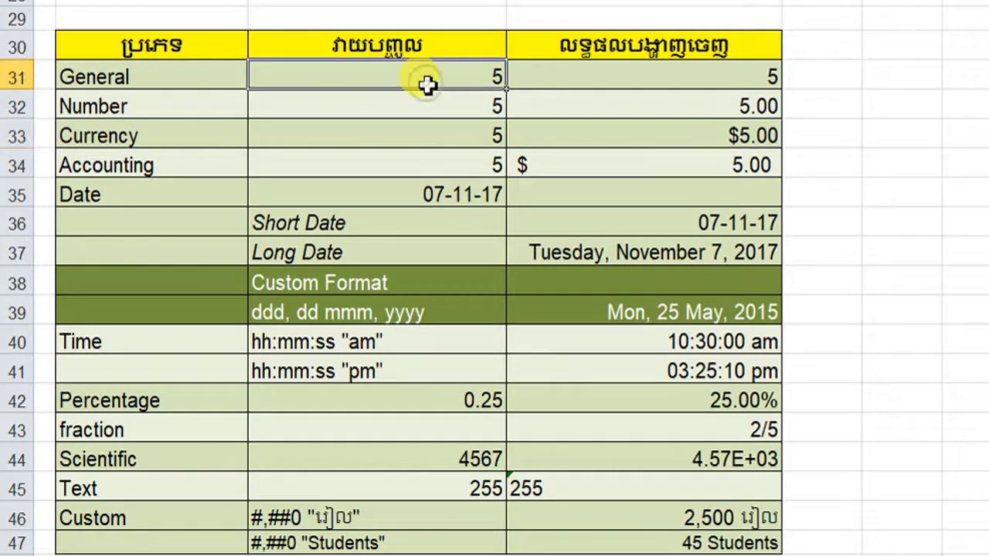
click(653, 73)
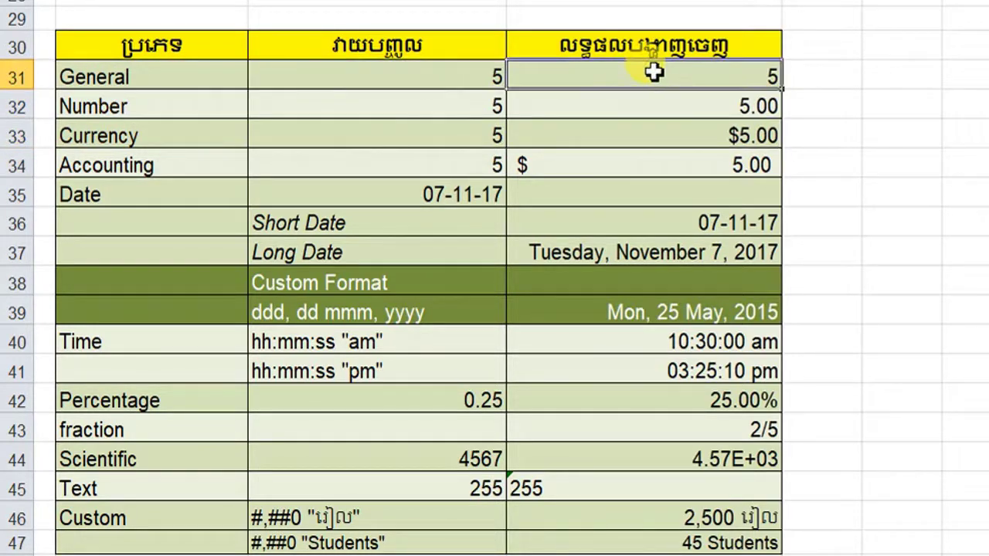
click(627, 111)
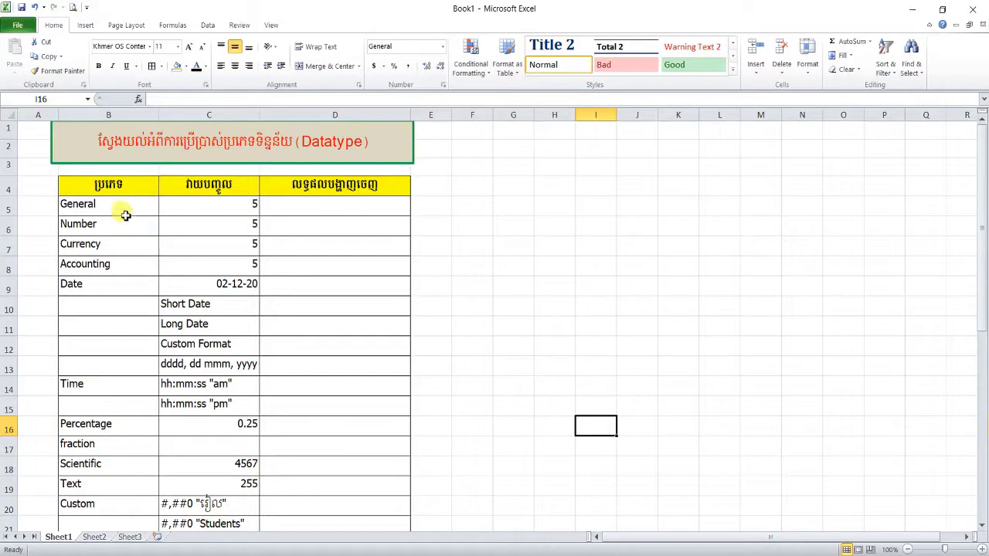
- Highlight the practice table's data-type names, input values and empty result column
drag(124, 204, 113, 508)
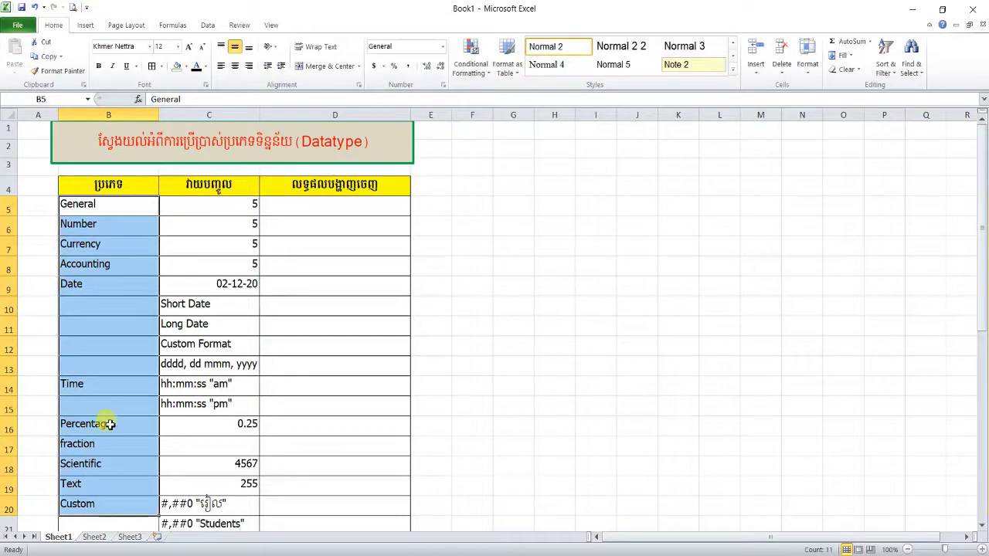
drag(231, 216, 214, 544)
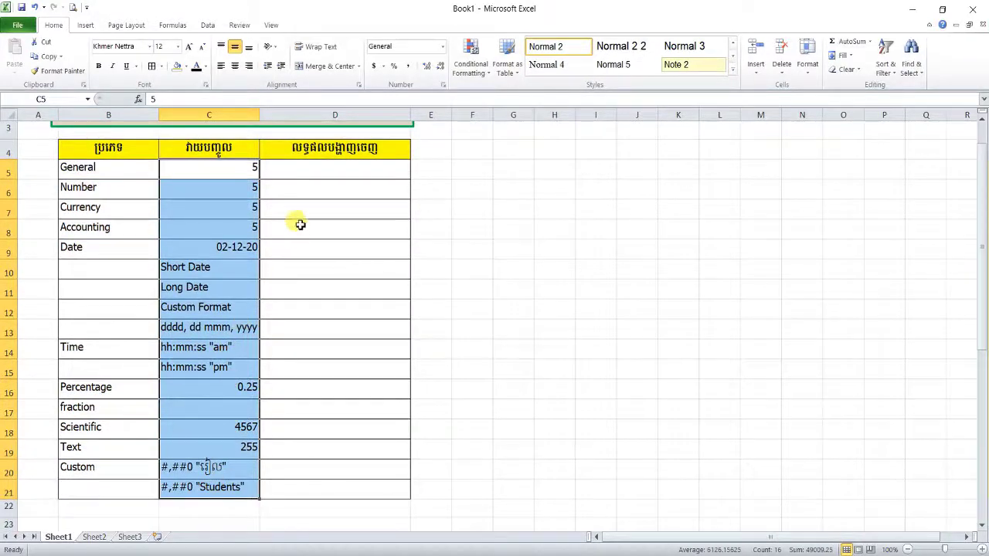
drag(314, 169, 317, 486)
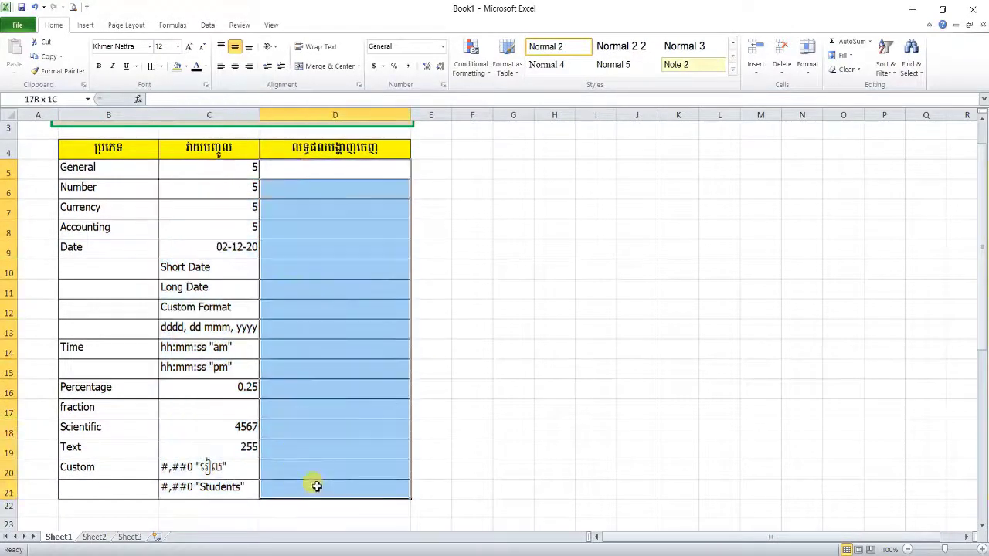
scroll(297, 257, up, 1)
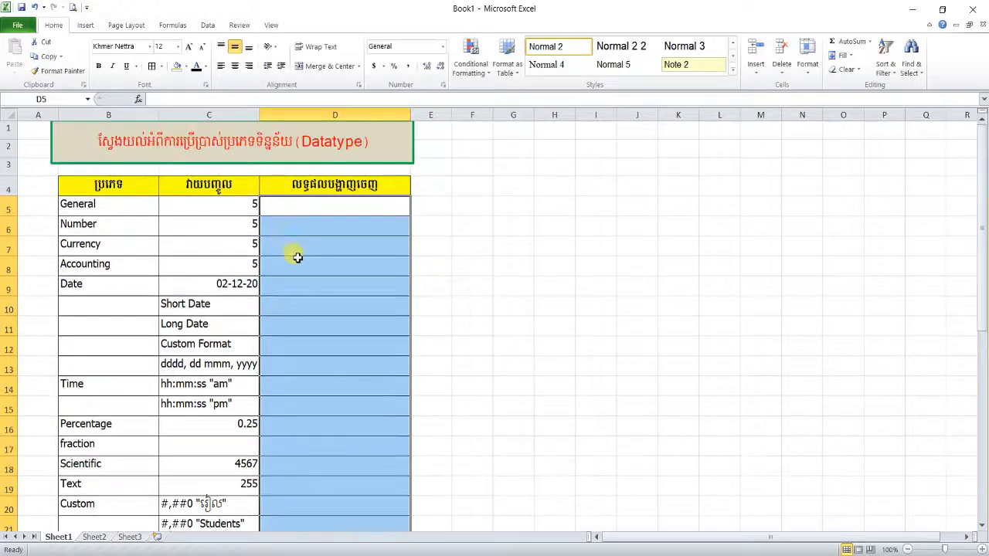
- Enter 5 in the General result cell D5
click(327, 207)
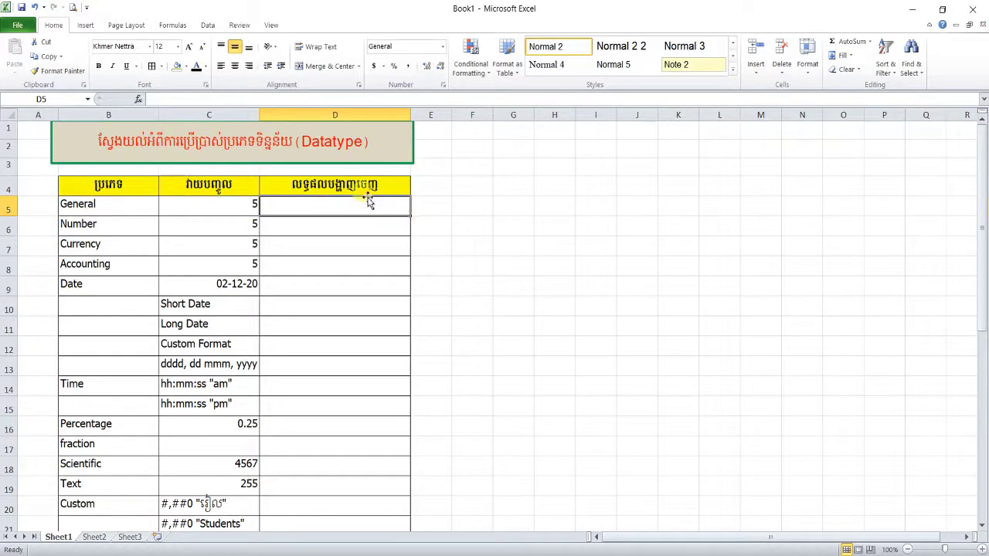
text(5)
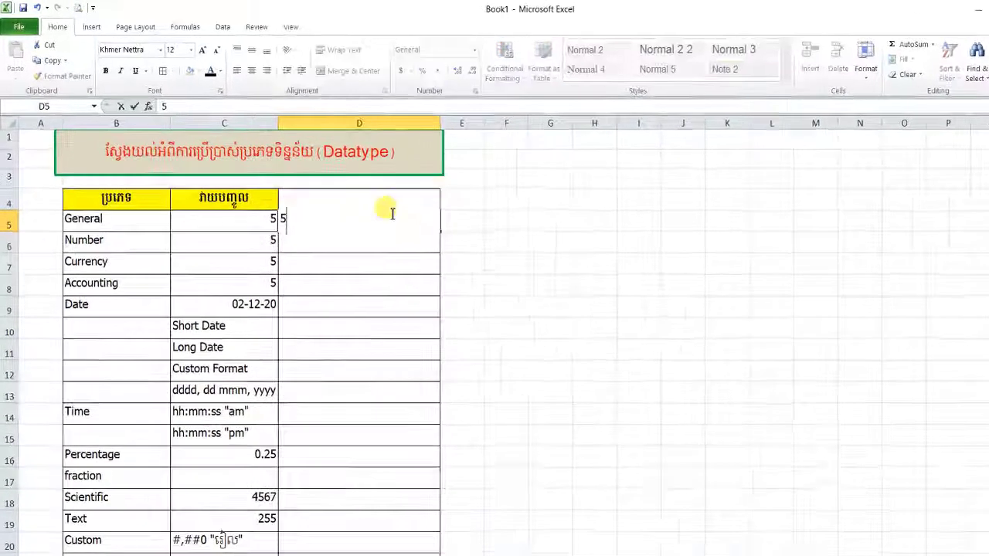
key(Return)
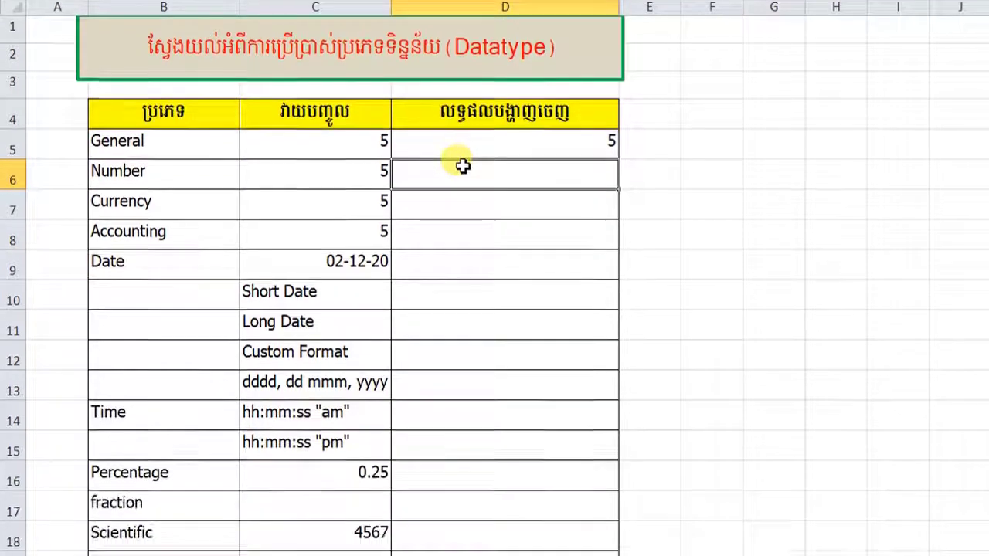
- Open Format Cells for D6 and choose the Number category
right_click(463, 338)
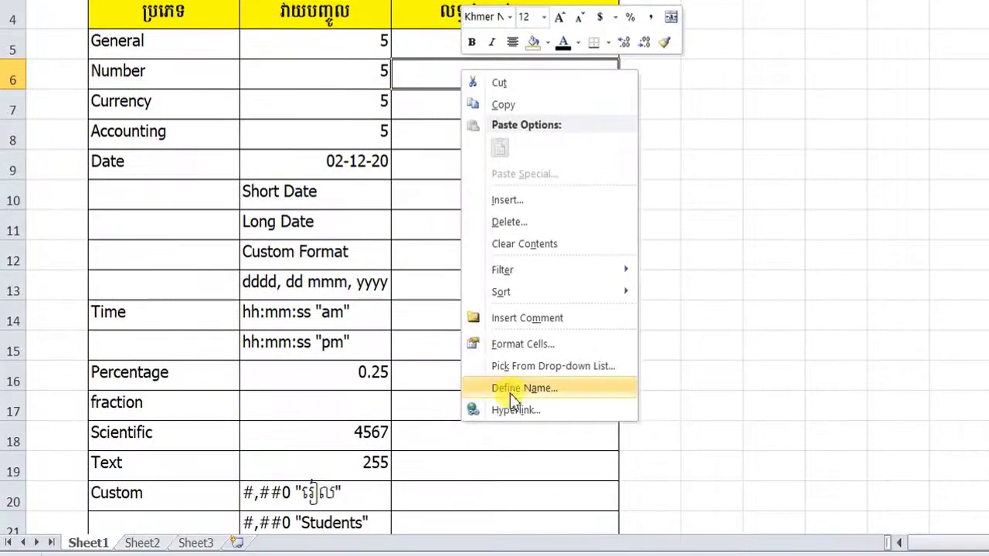
click(519, 346)
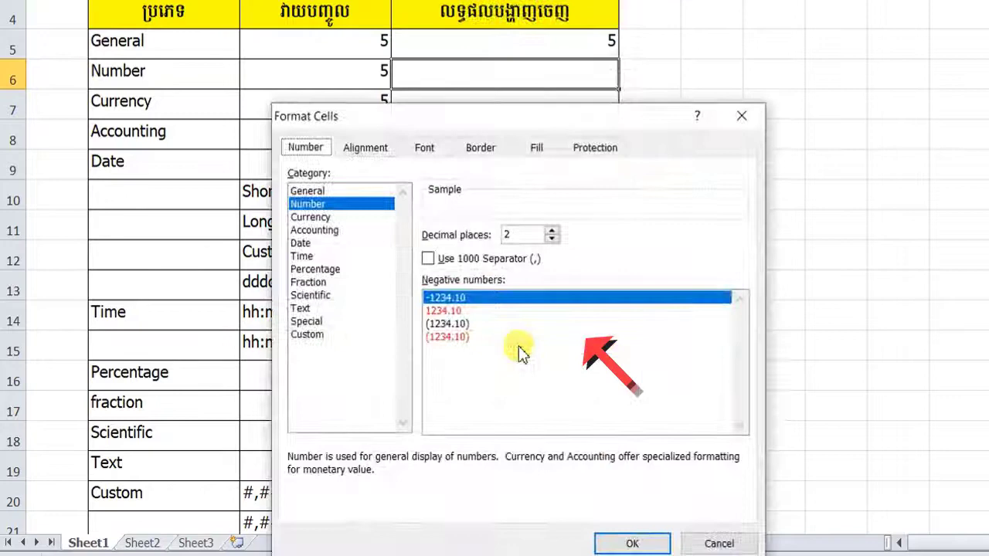
click(315, 193)
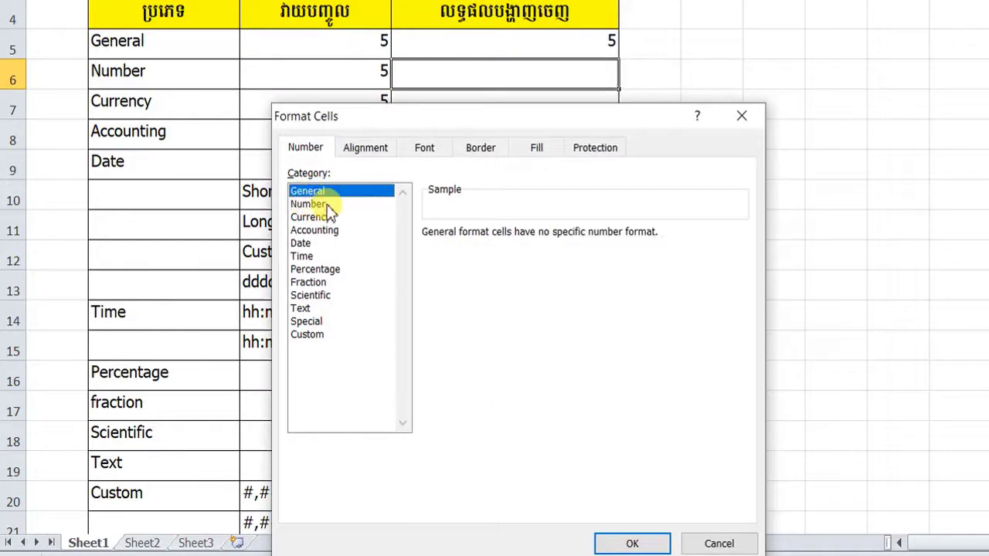
click(312, 207)
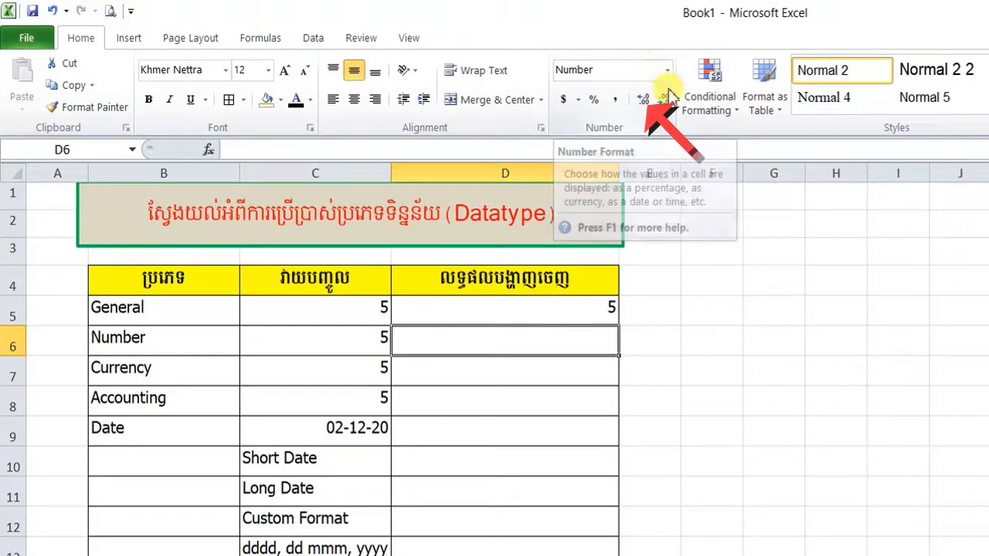
- Apply the Number format to D6 and enter 5, displayed as 5.00
click(668, 72)
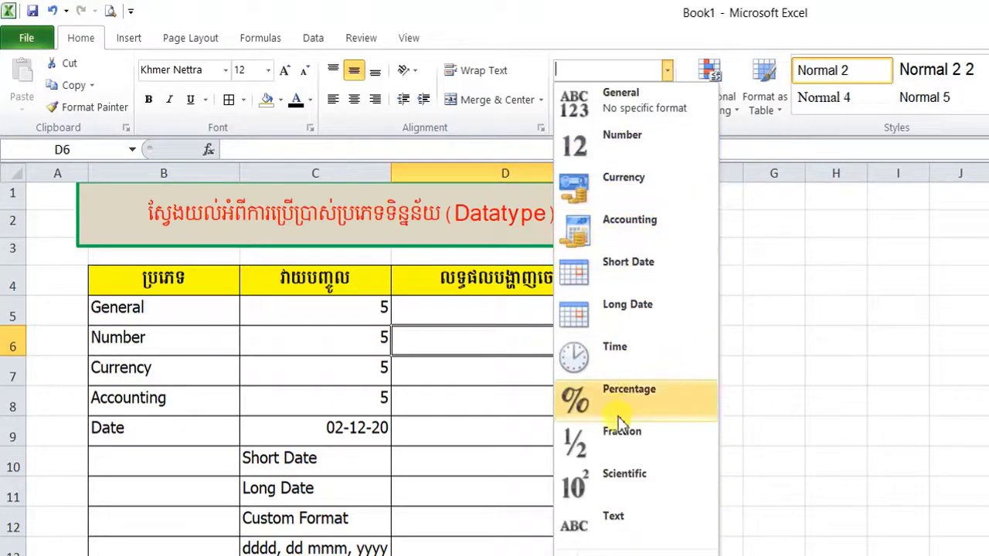
click(640, 154)
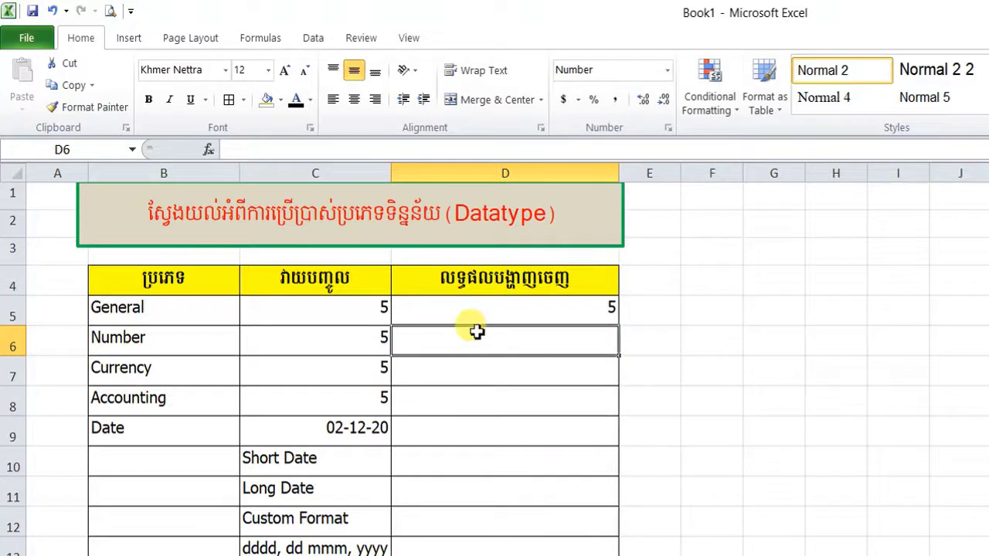
text(5)
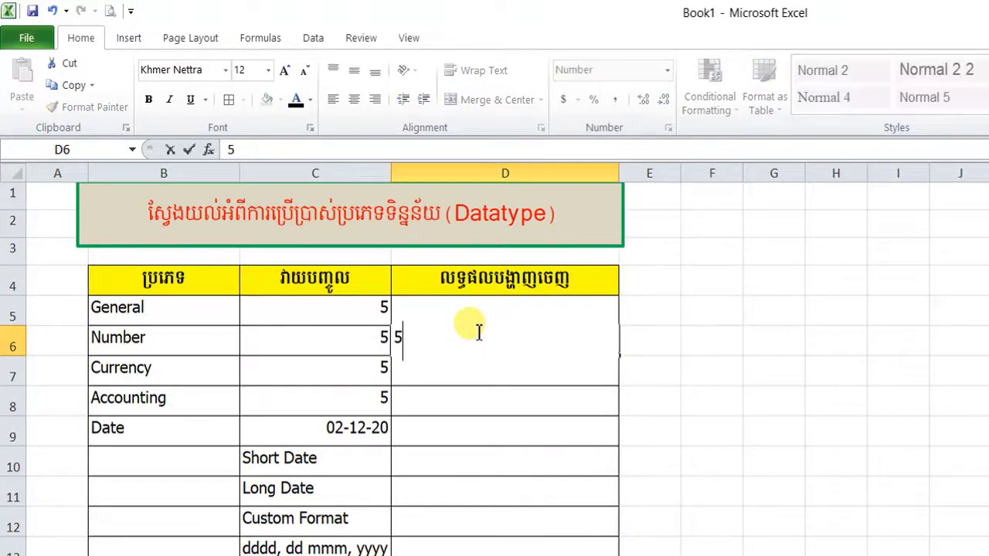
key(Return)
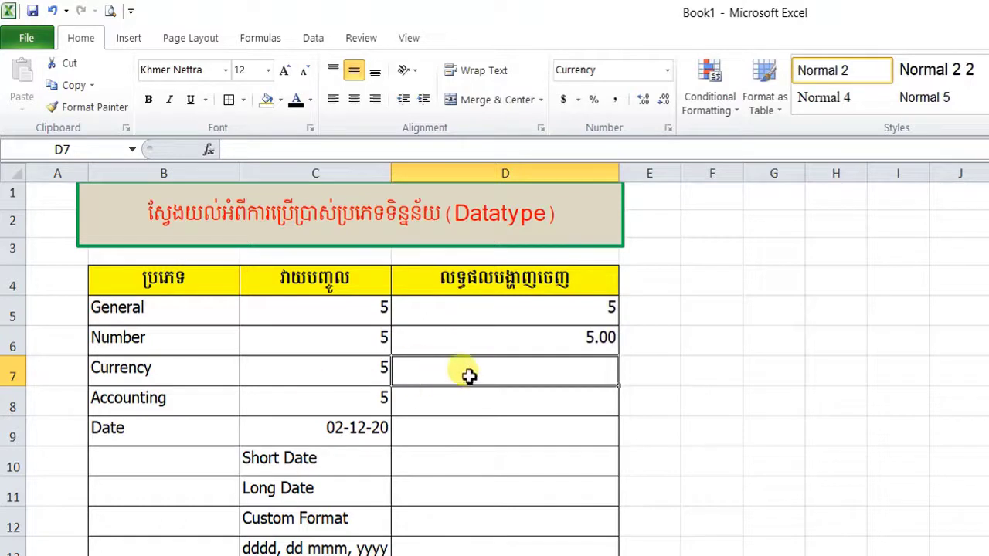
- Enter 5 in D7 as Currency and 5 in D8 as Accounting
click(667, 71)
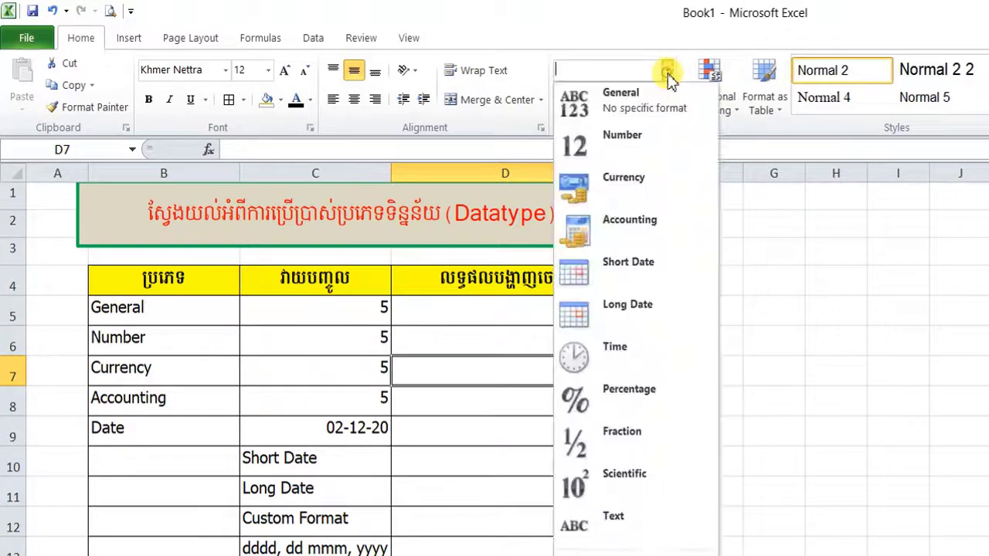
click(641, 179)
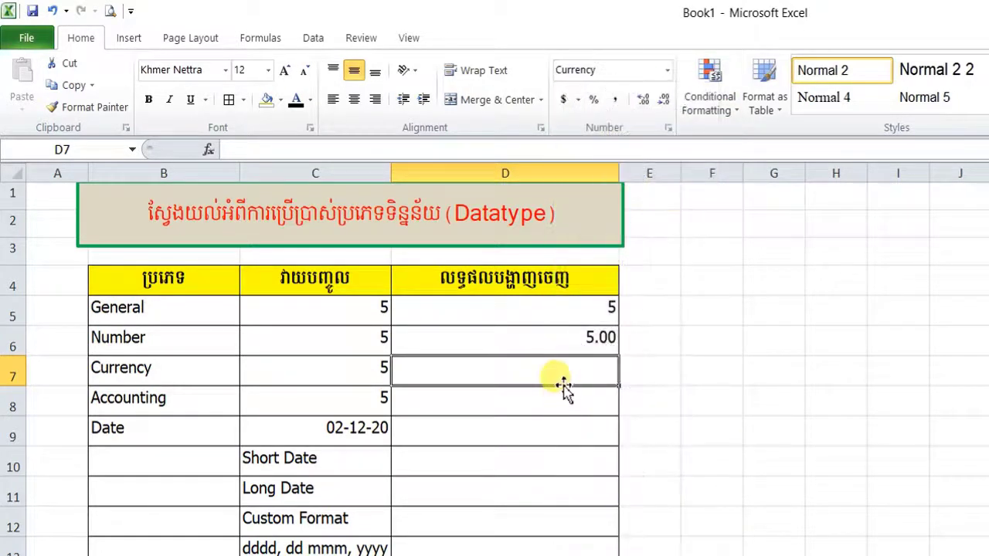
text(5)
key(Return)
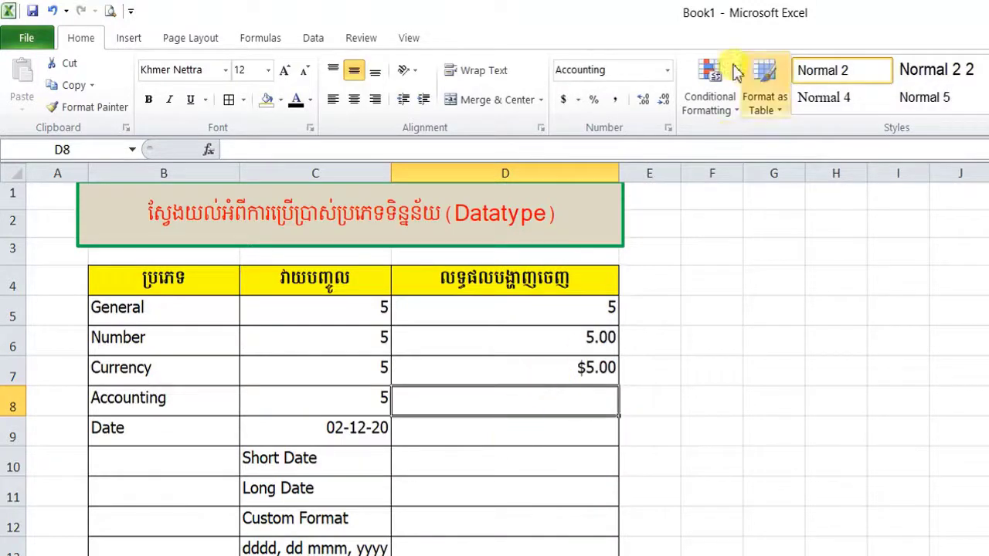
click(667, 71)
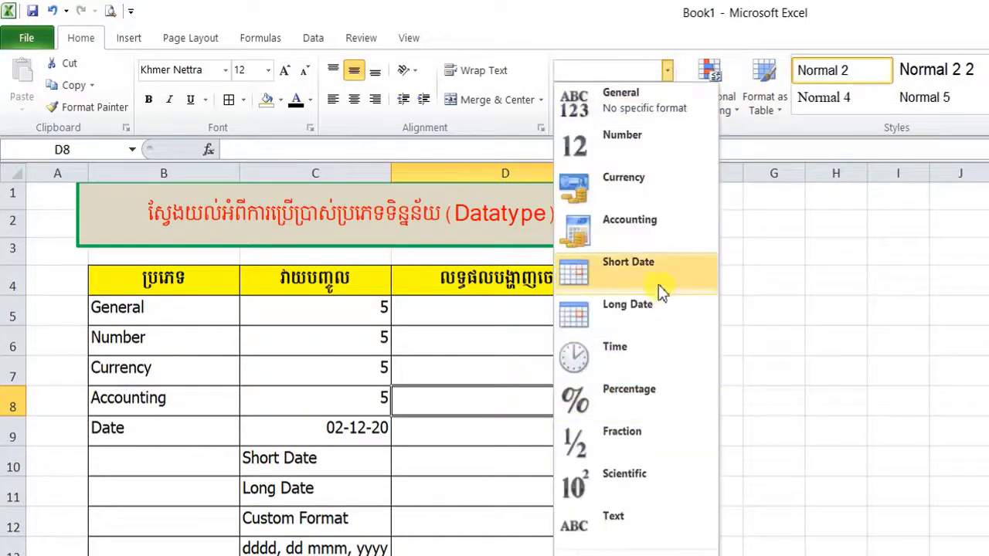
click(651, 234)
text(5)
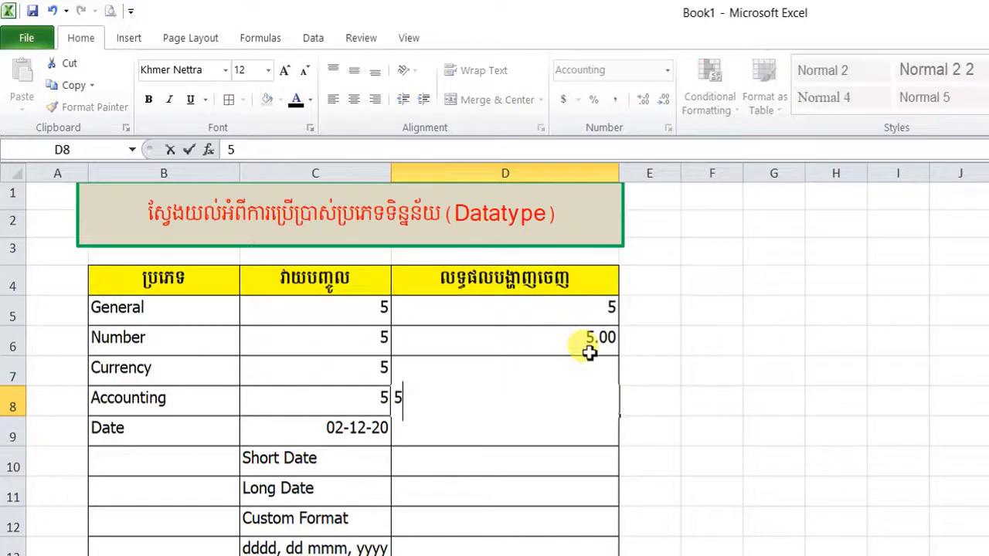
key(Return)
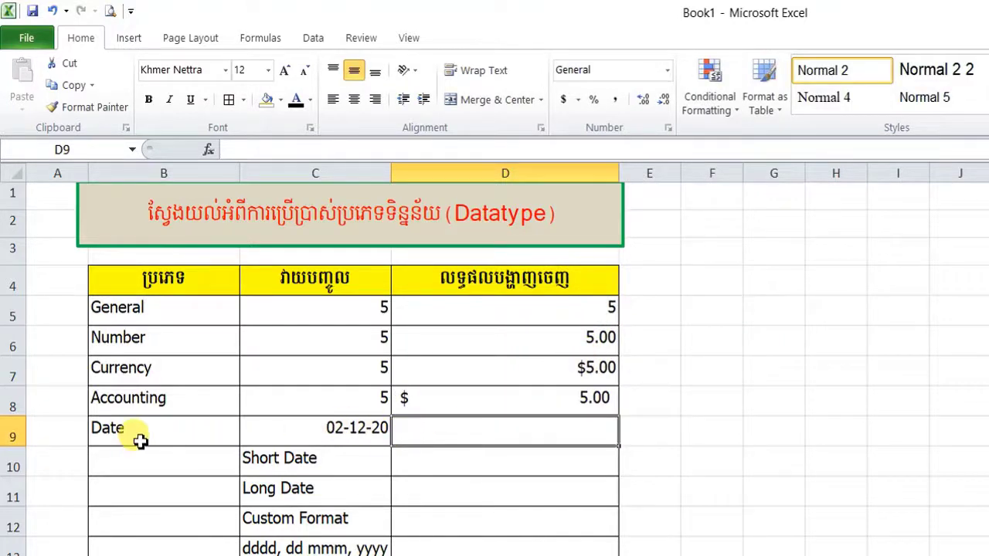
- Enter the short date 02-12-20 in result cell D10
click(287, 465)
click(296, 498)
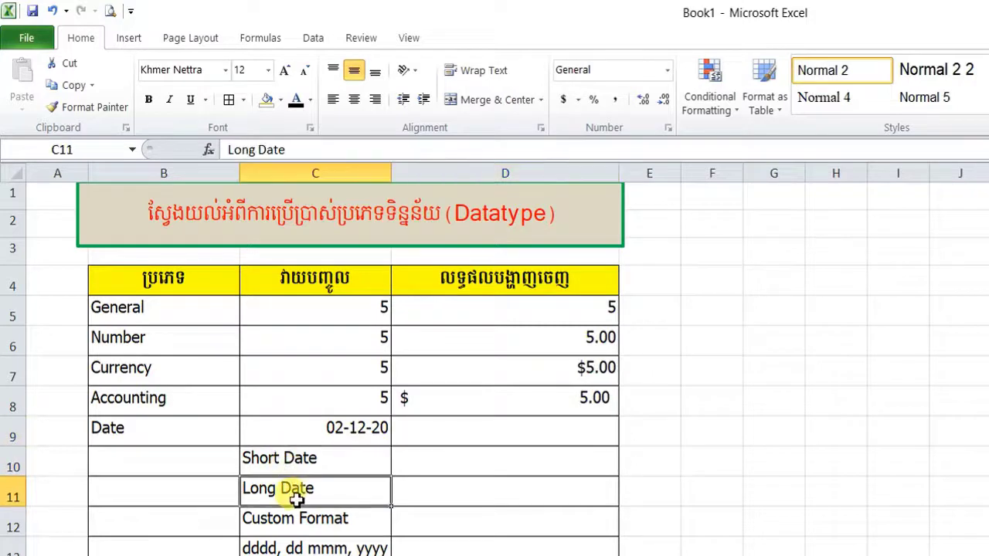
click(470, 459)
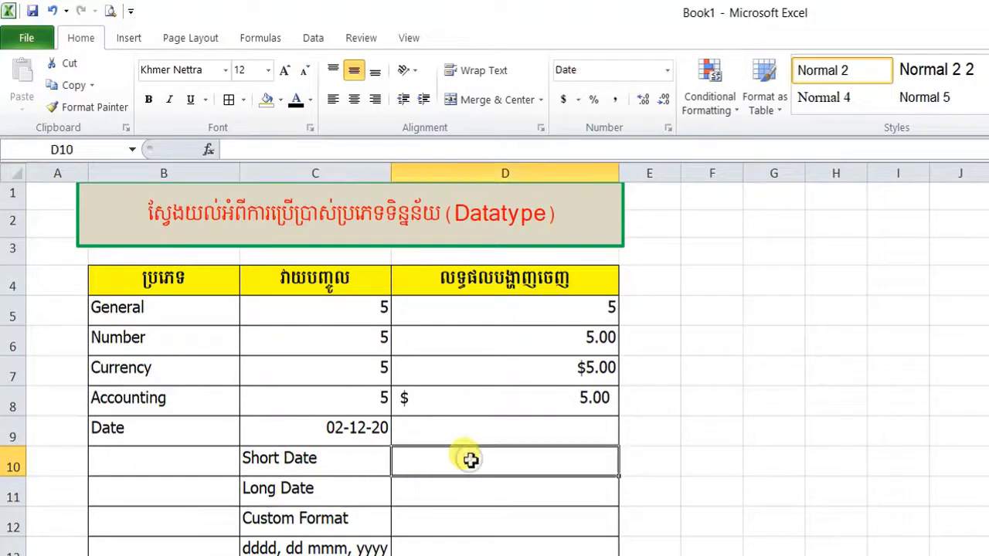
click(948, 424)
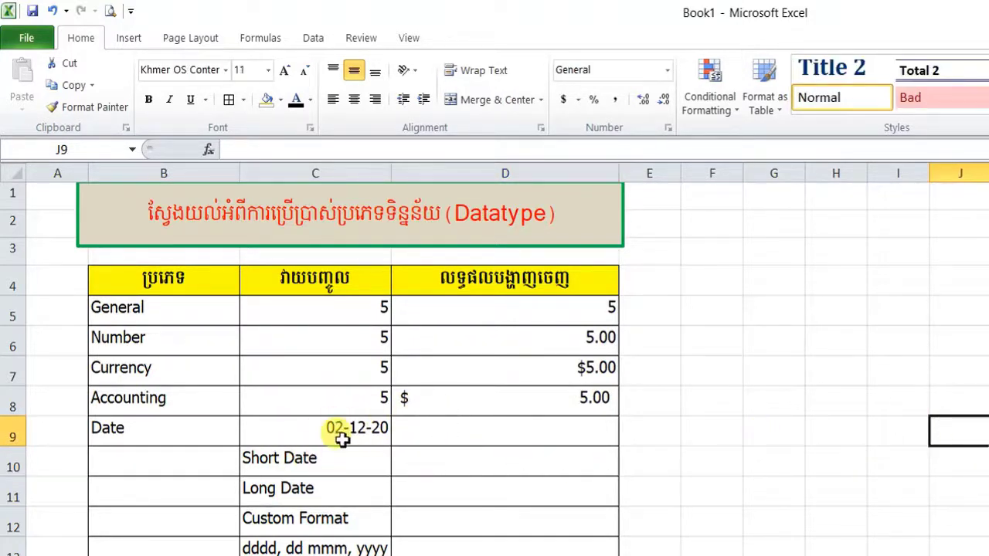
click(488, 466)
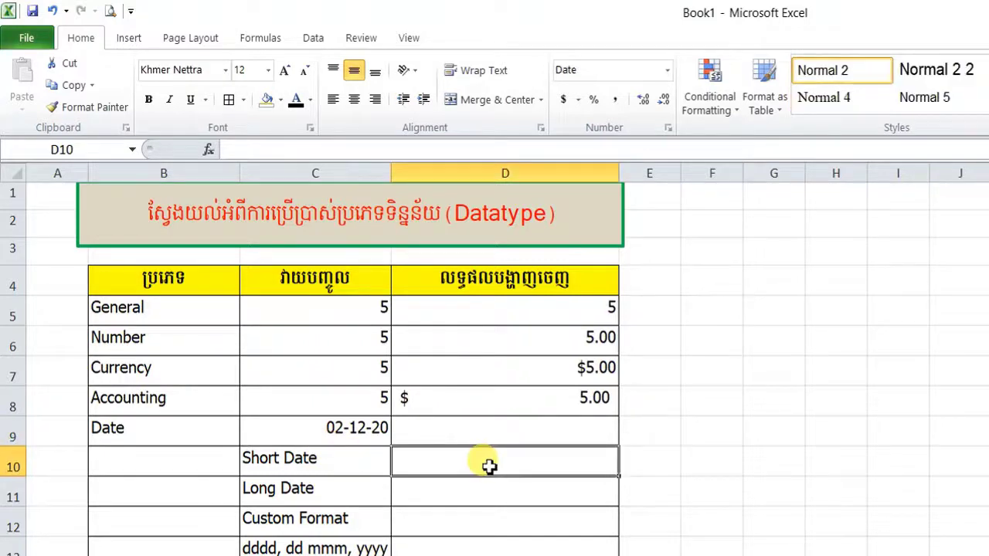
text(02)
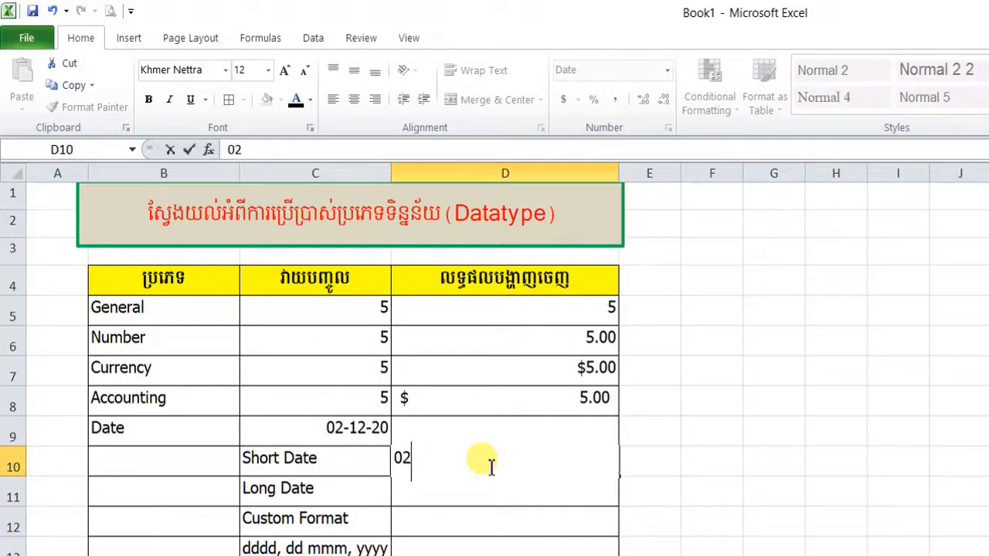
text(-12-20)
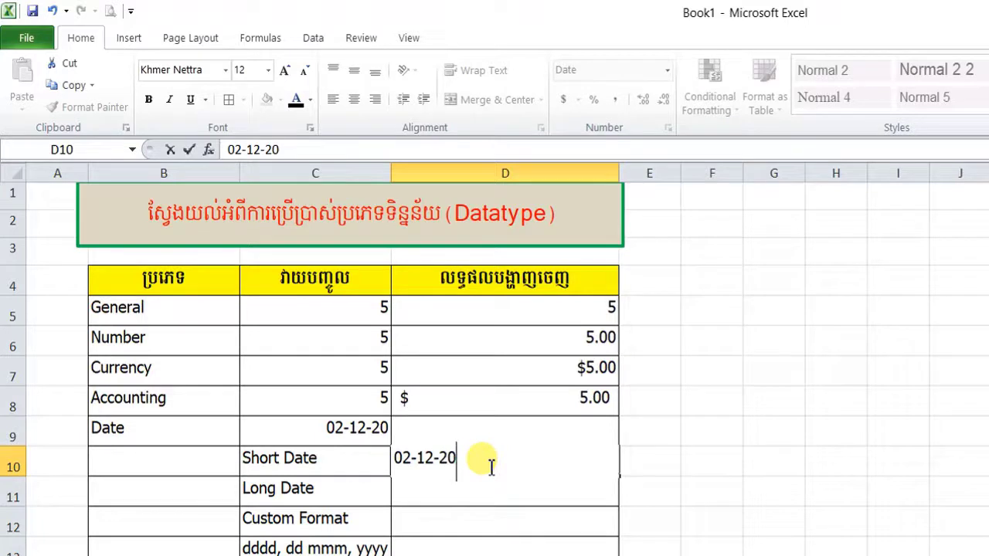
key(Return)
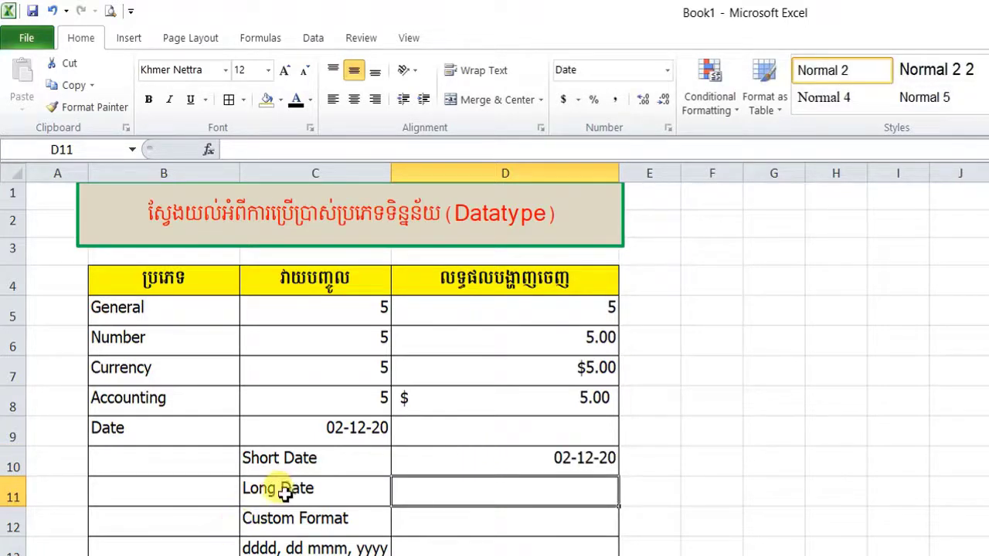
- Format D11 as Long Date and enter 02-12-20, shown as Wednesday, December 2, 2020
click(667, 71)
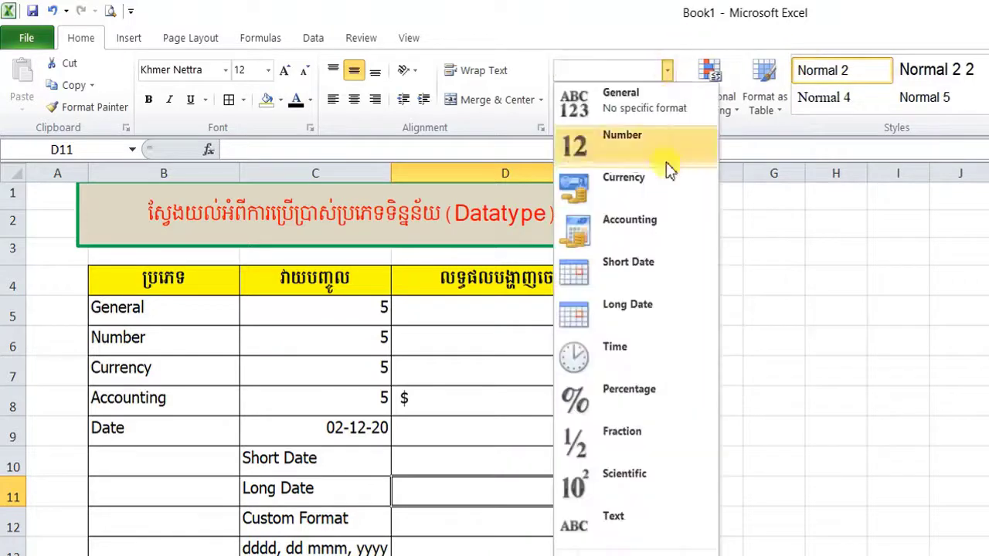
click(672, 316)
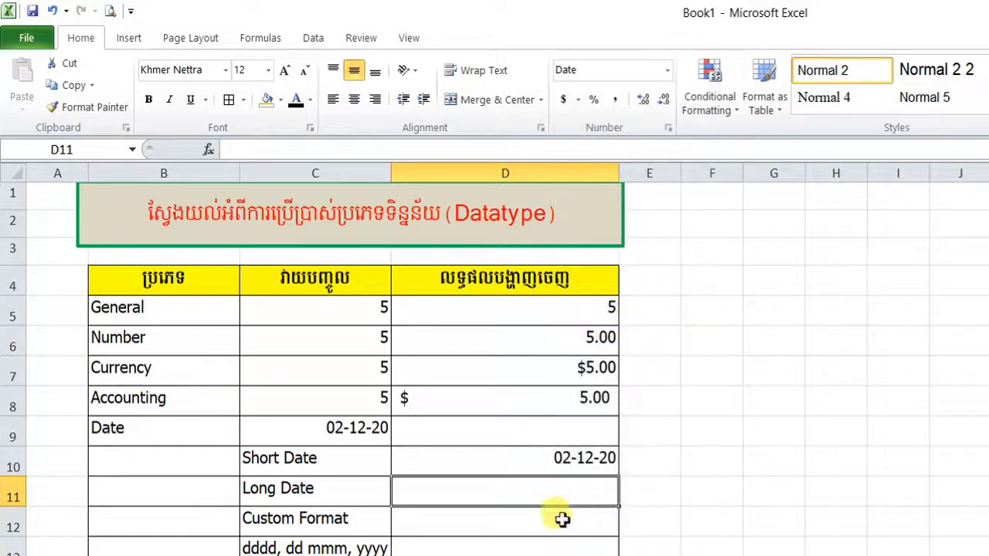
text(02-)
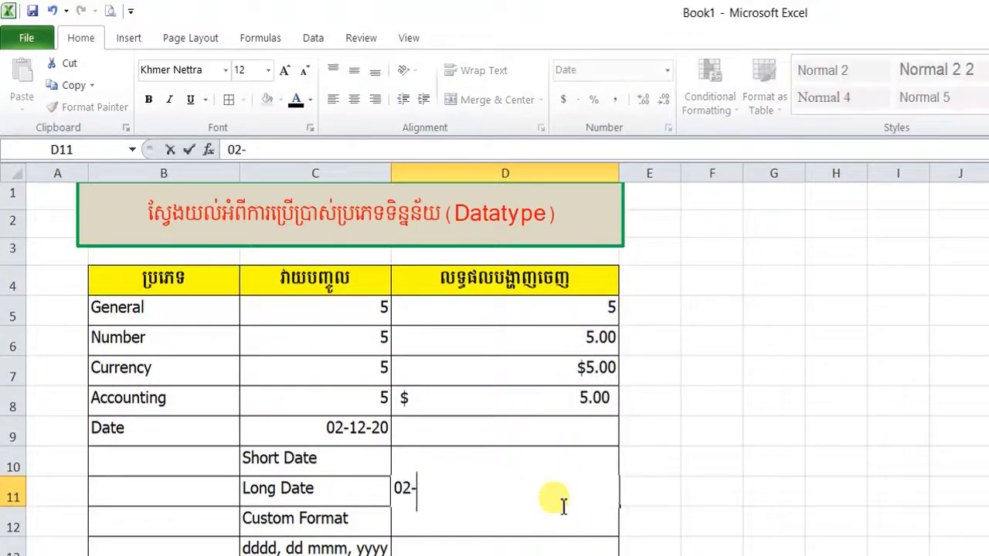
text(12)
text(-20)
key(Return)
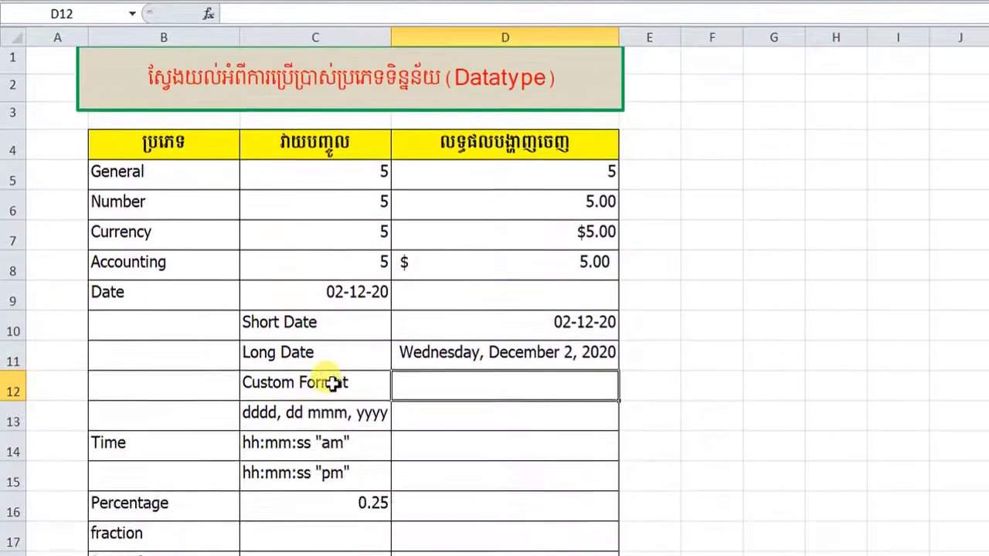
click(332, 384)
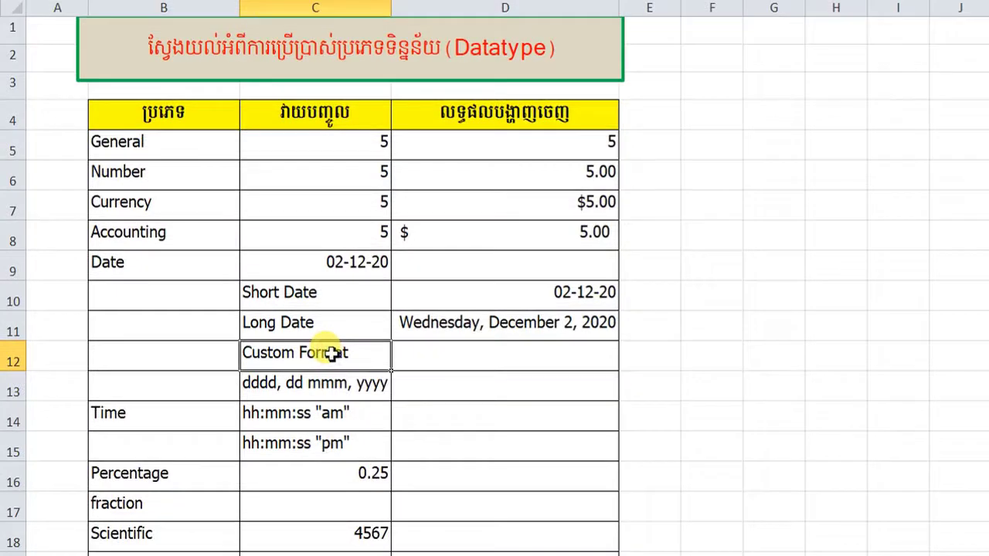
click(499, 367)
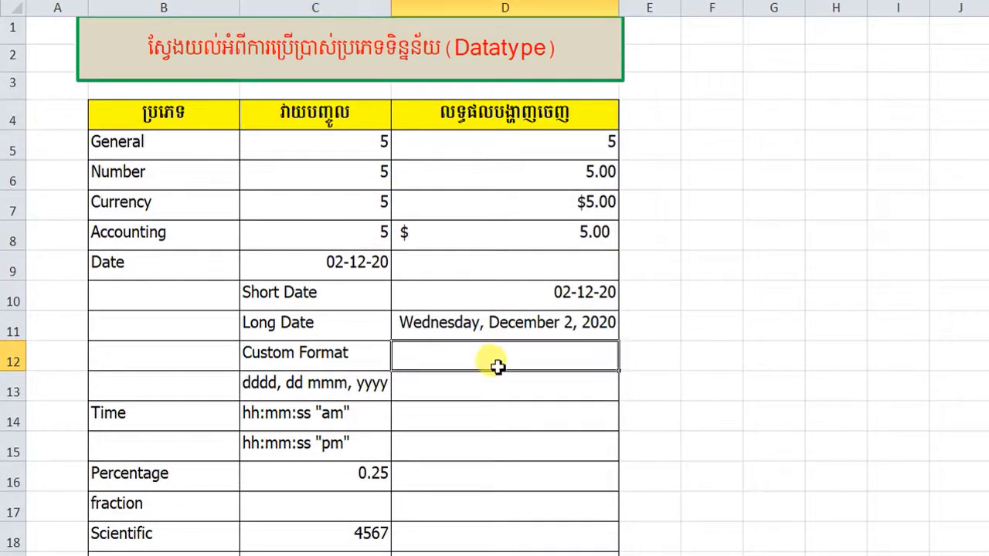
click(297, 357)
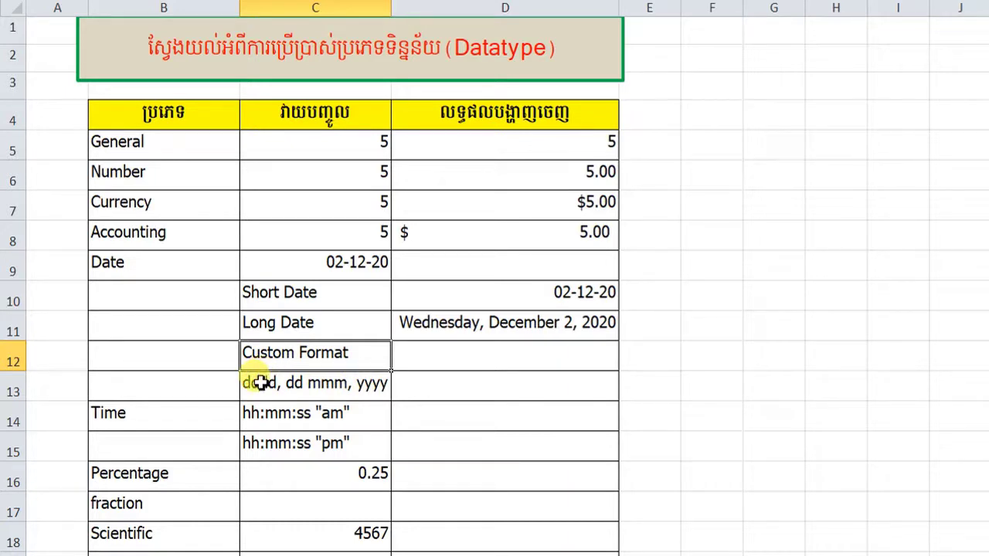
click(454, 394)
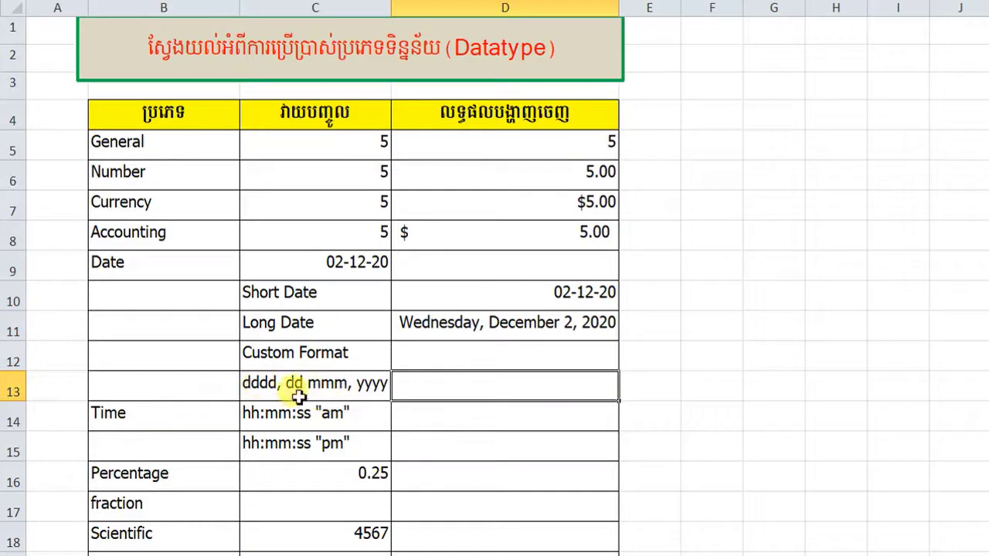
click(265, 389)
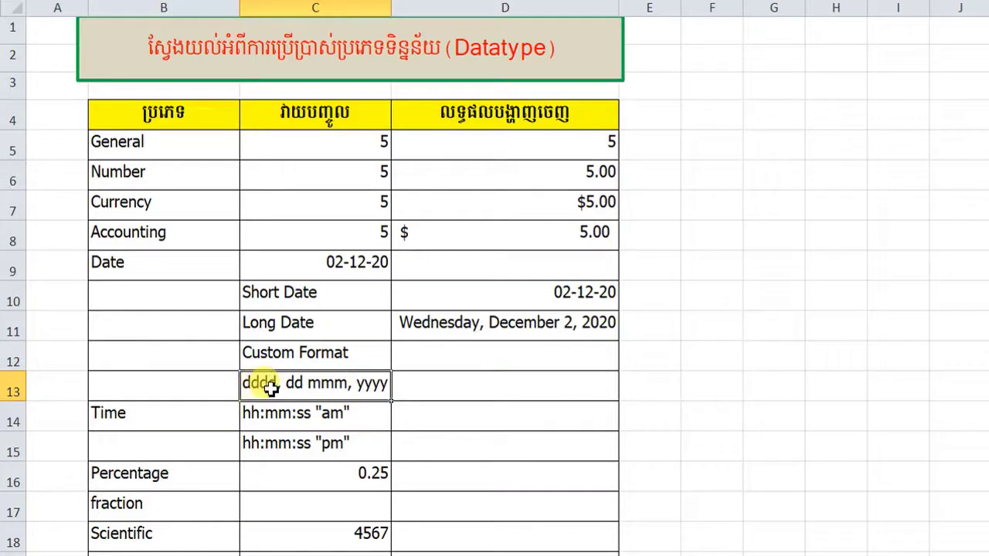
click(442, 353)
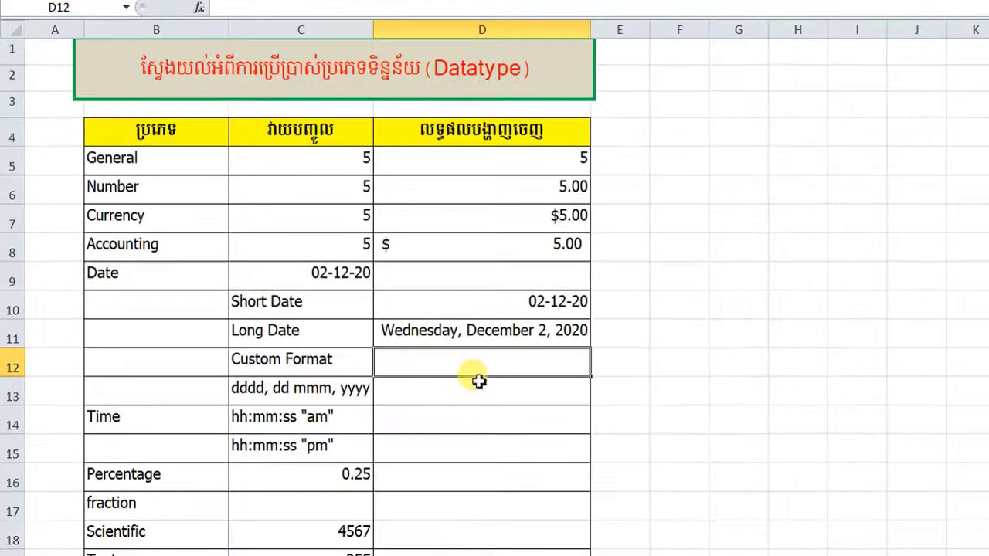
click(480, 385)
- Apply the custom date format dddd, dd mmm, yyyy to cell D13
right_click(487, 393)
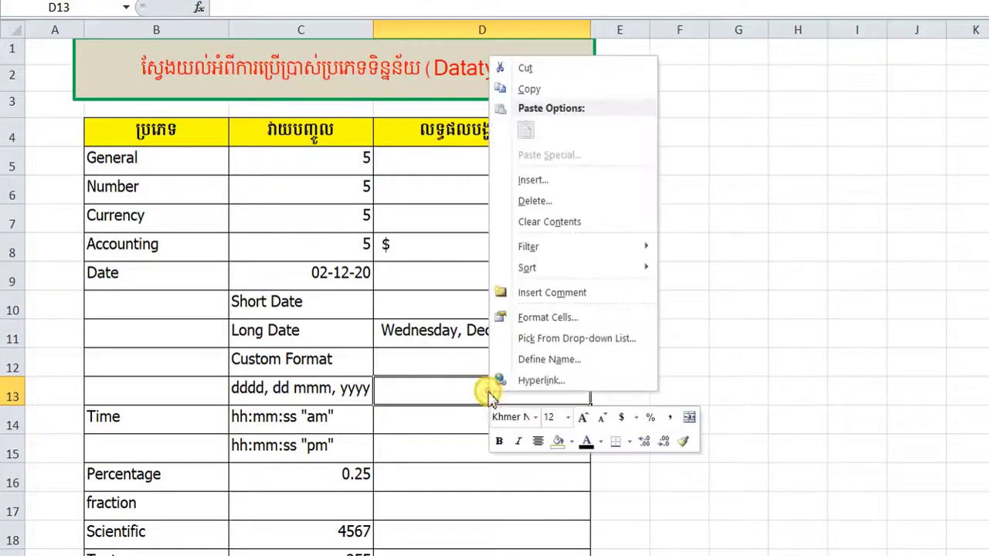
click(594, 323)
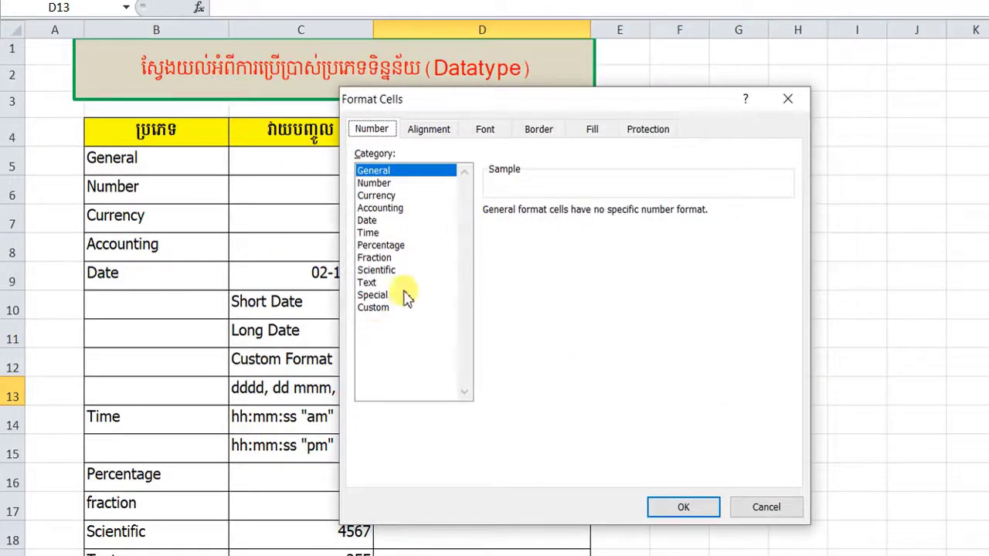
click(383, 307)
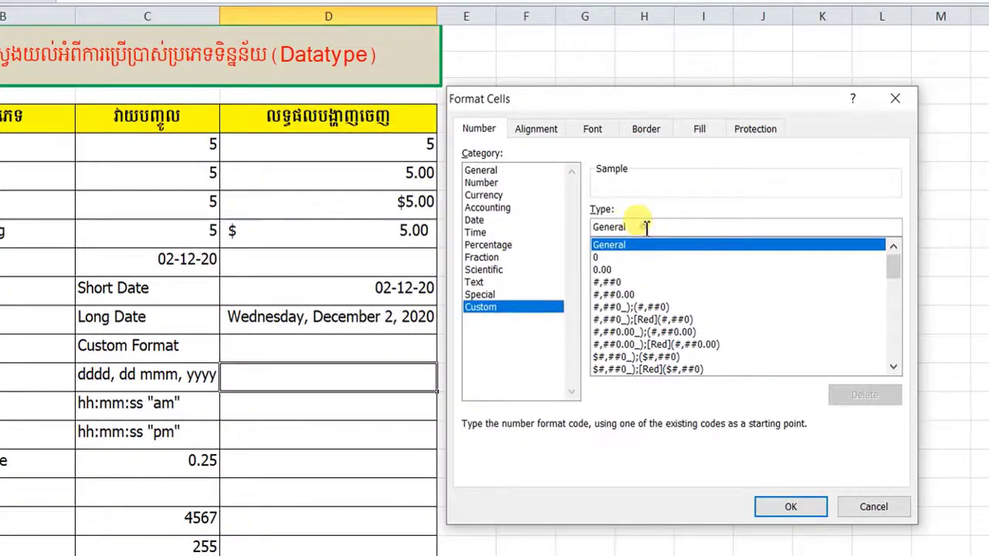
click(646, 226)
key(BackSpace)
key(BackSpace)
key(BackSpace)
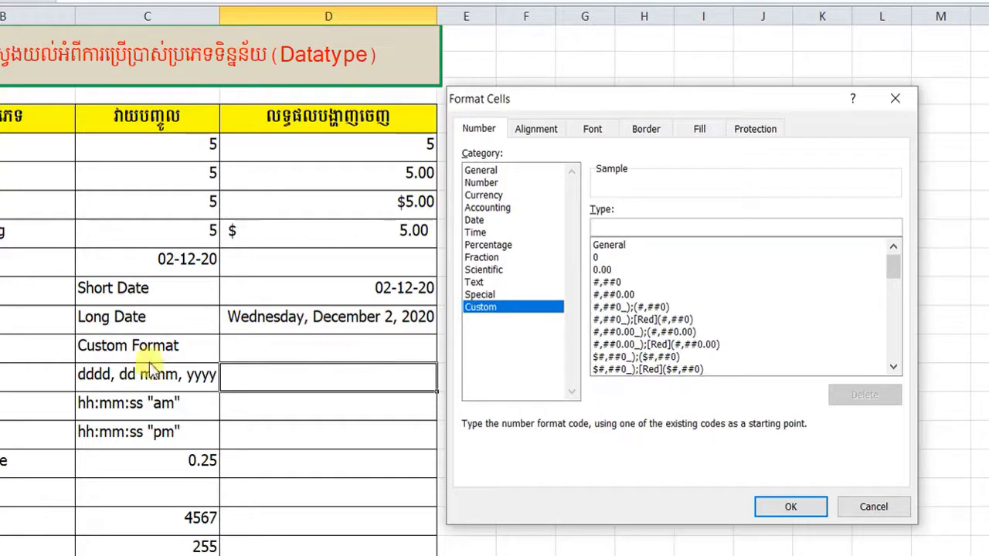
click(515, 305)
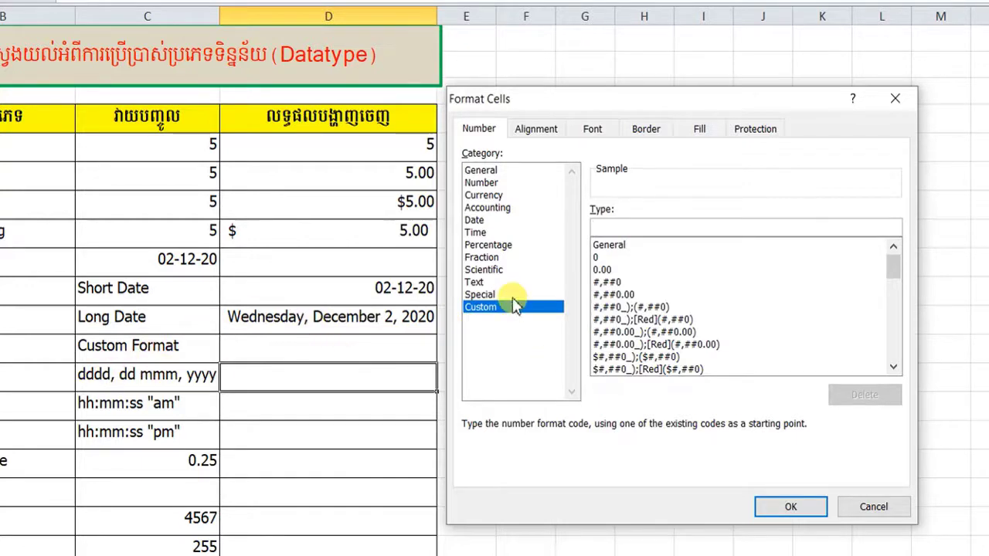
text(dddd, dd)
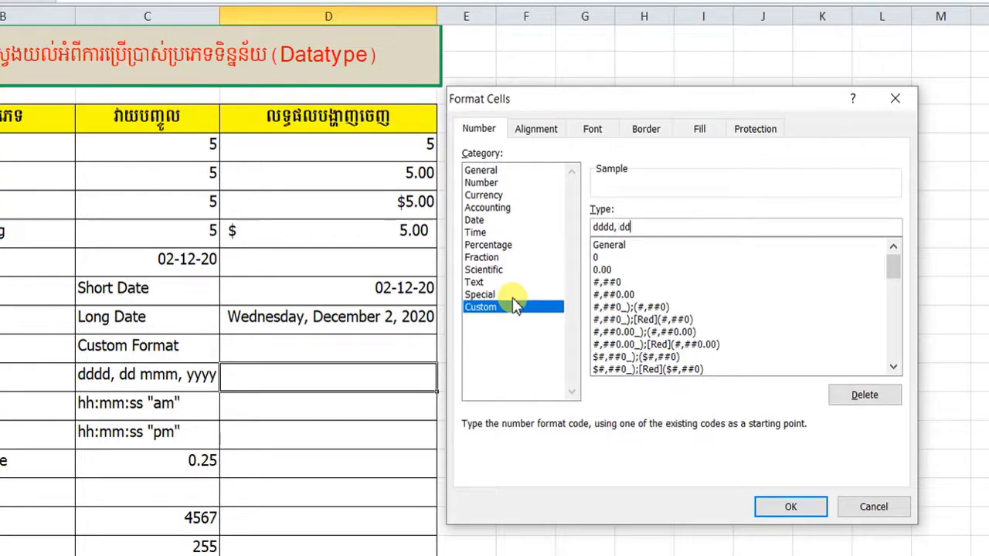
text(mm)
key(BackSpace)
key(BackSpace)
key(BackSpace)
text(mmm, yyyy)
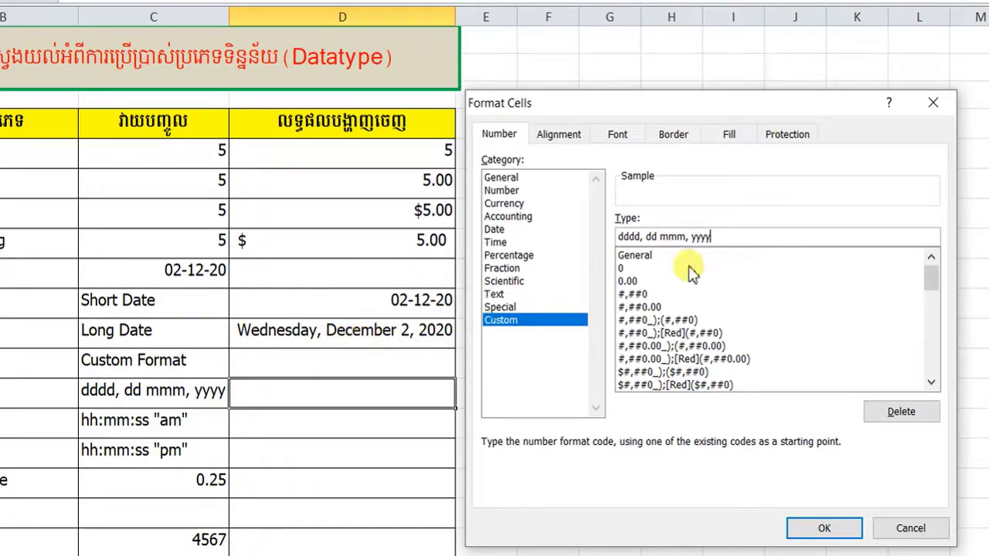
click(824, 529)
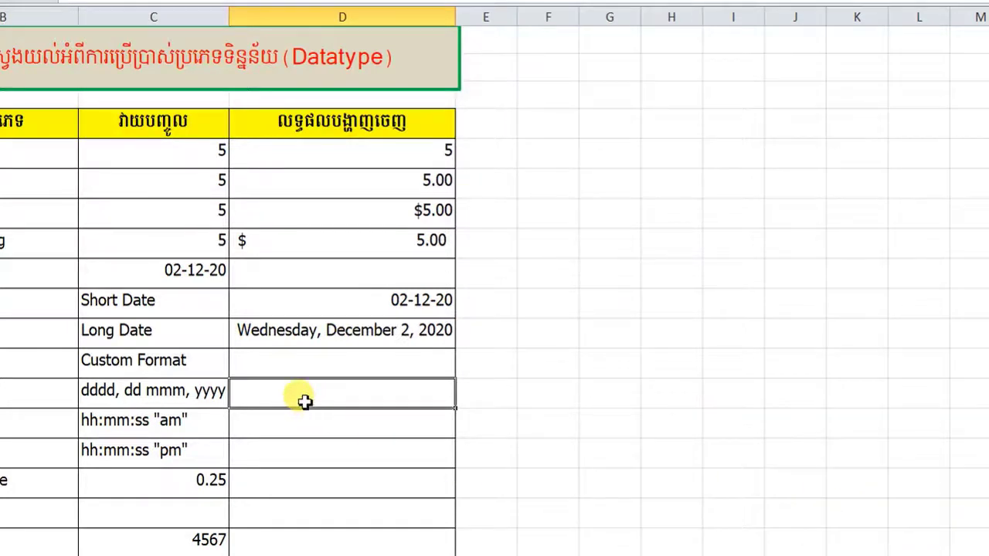
- Enter 02-12-20 in D13 so it displays Wednesday, 02 Dec, 2020, then select D14
text(02-)
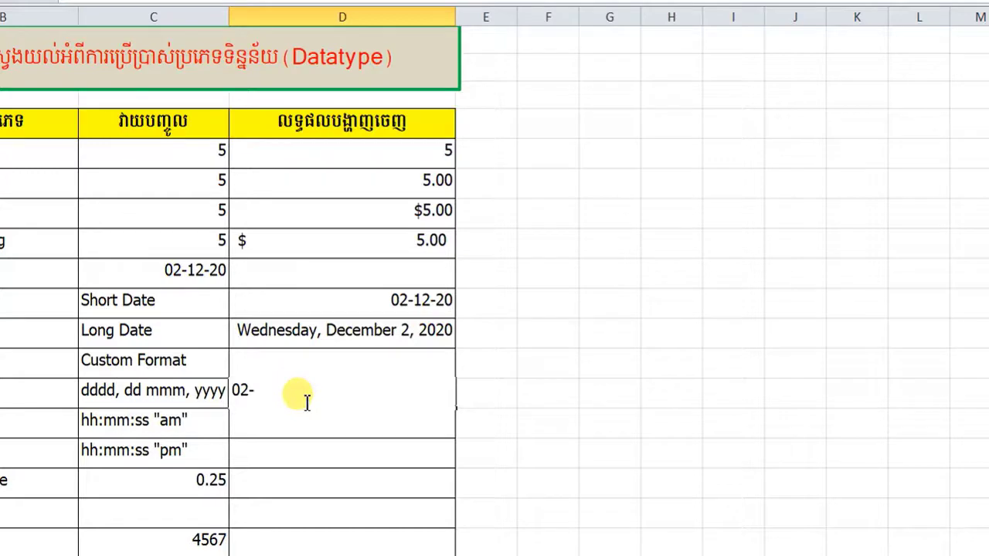
text(12-2)
text(0)
key(Return)
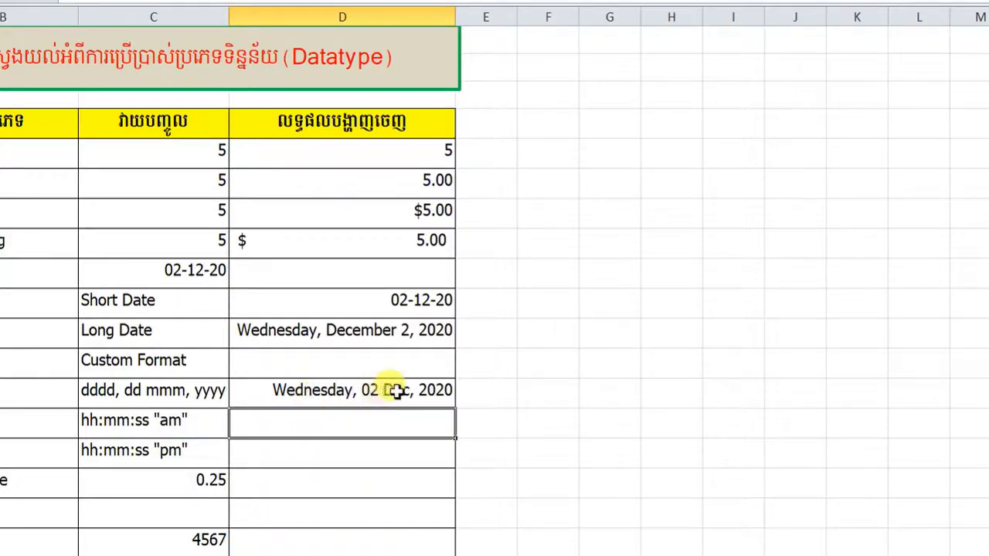
click(450, 391)
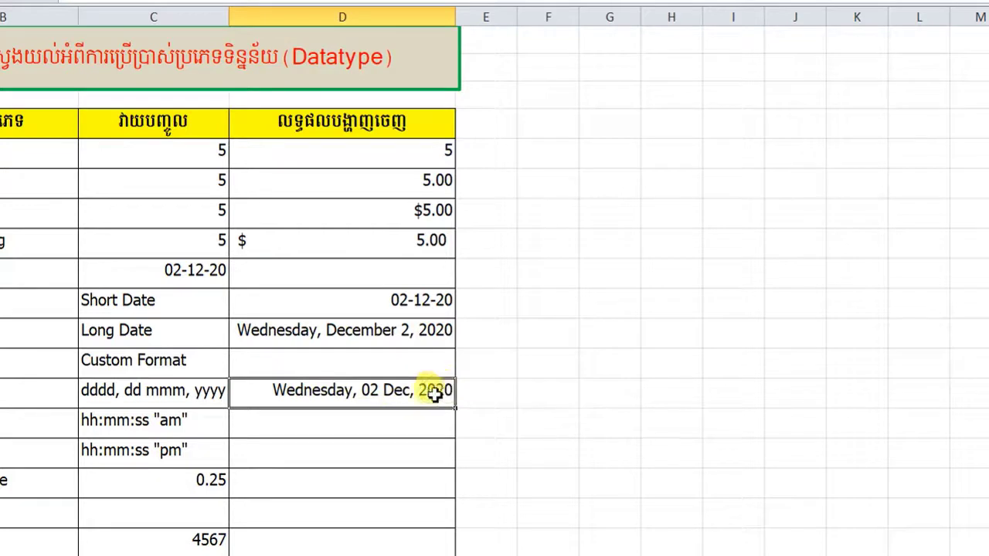
click(367, 430)
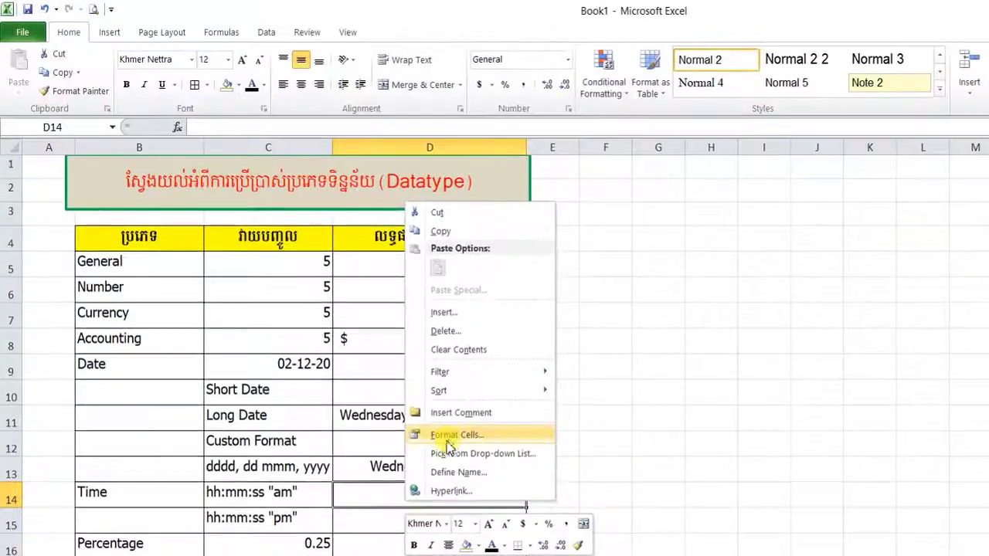
- Replace D14's General code with the custom time format hh:mm:ss "am"
click(452, 437)
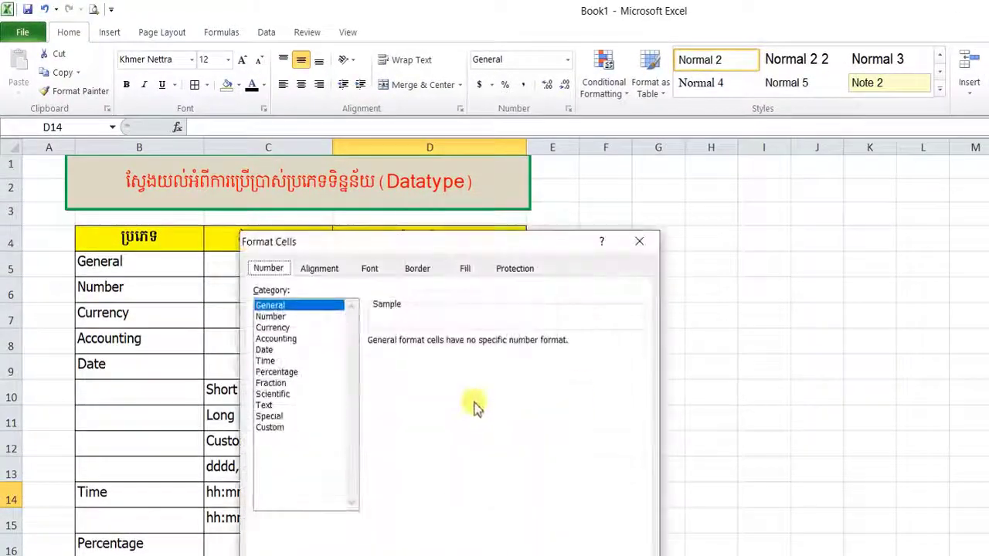
click(270, 427)
drag(411, 249, 660, 214)
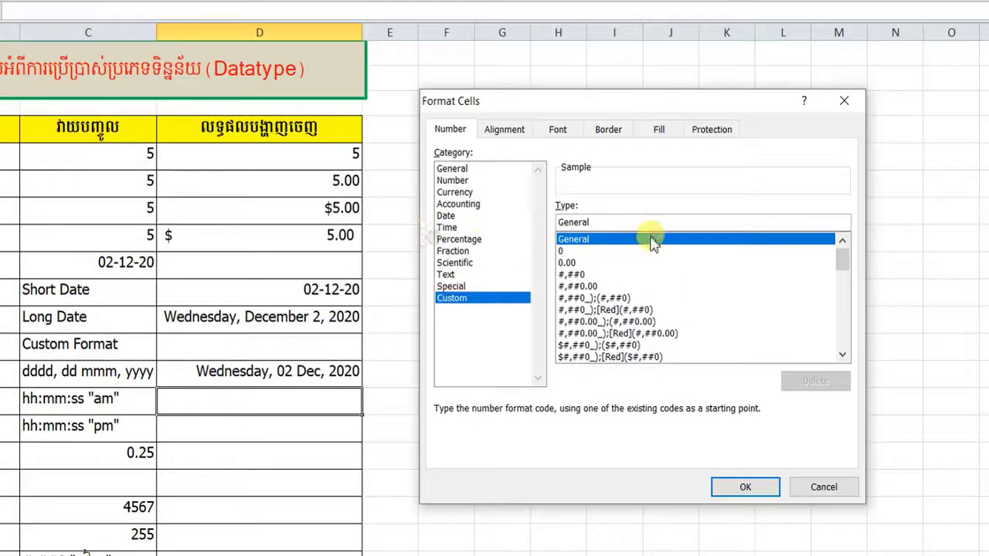
drag(596, 222, 541, 224)
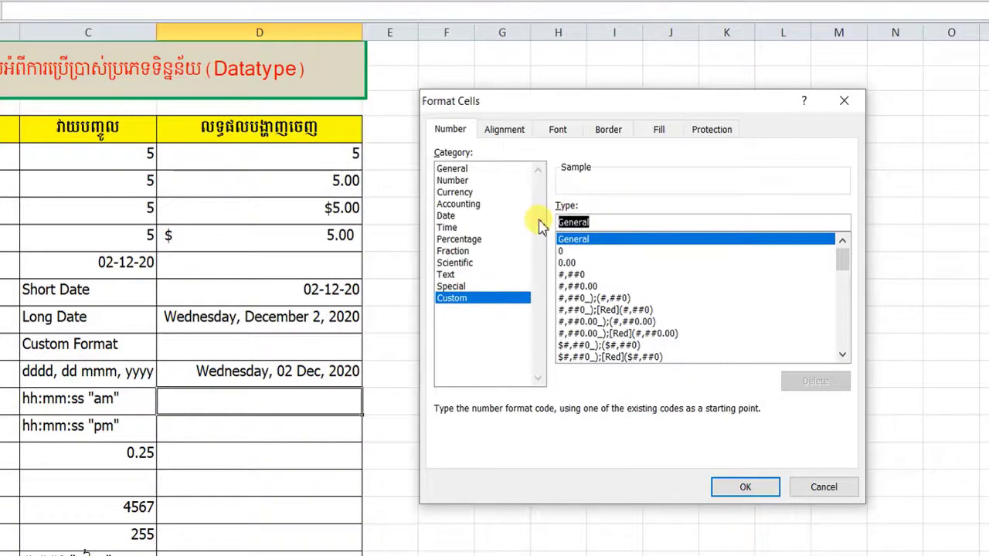
text(hh:mm:ss)
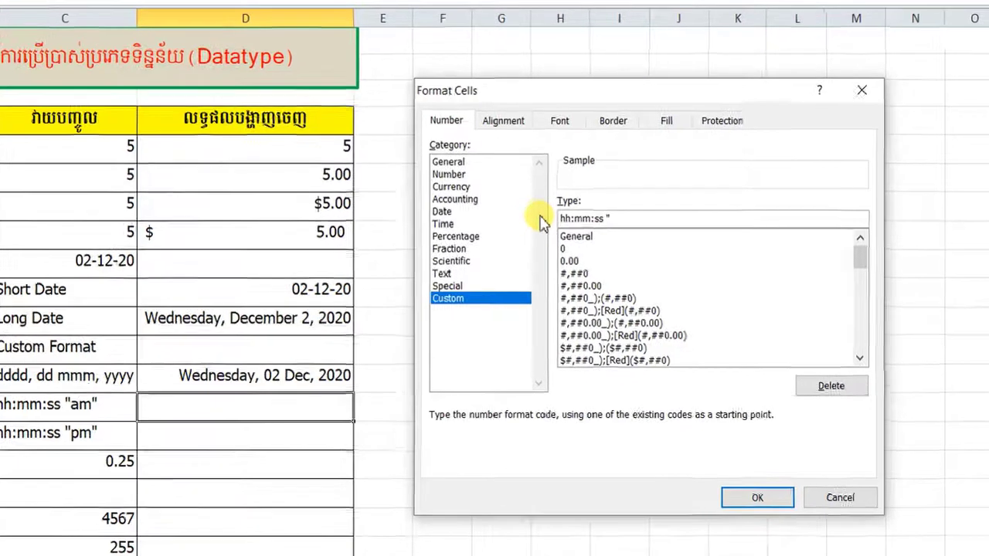
text(a)
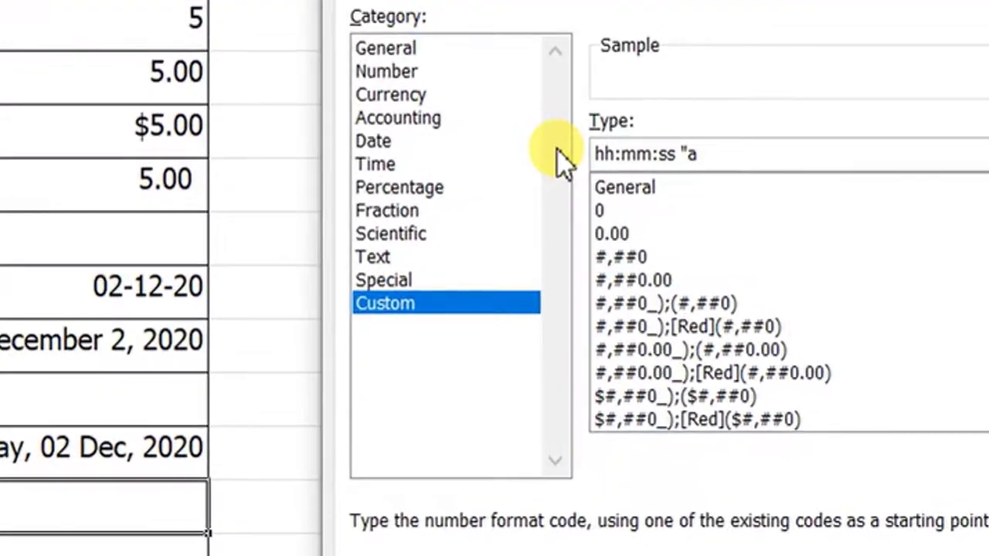
text(m")
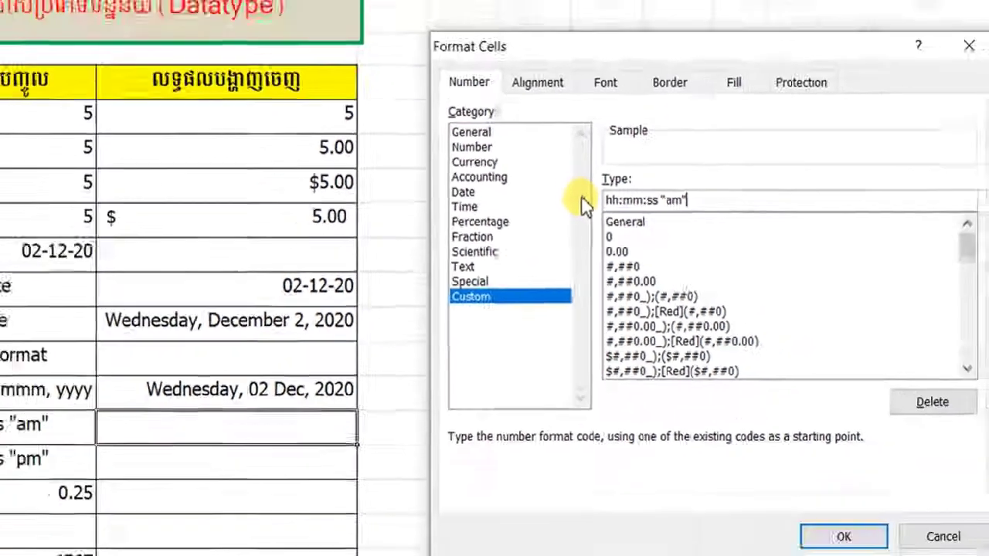
key(Return)
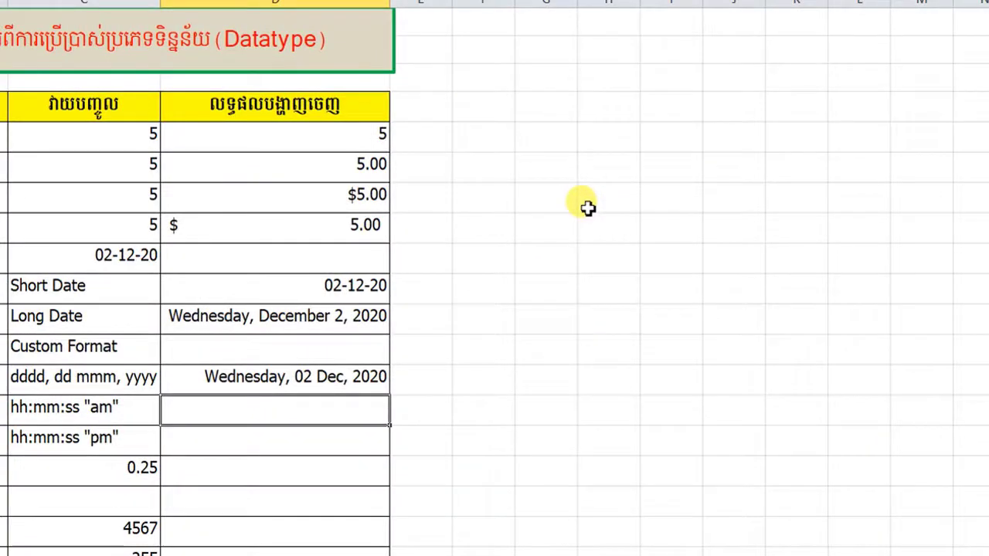
- Enter the time 10:12:45 in D14 so it shows 10:12:45 am
text(10;)
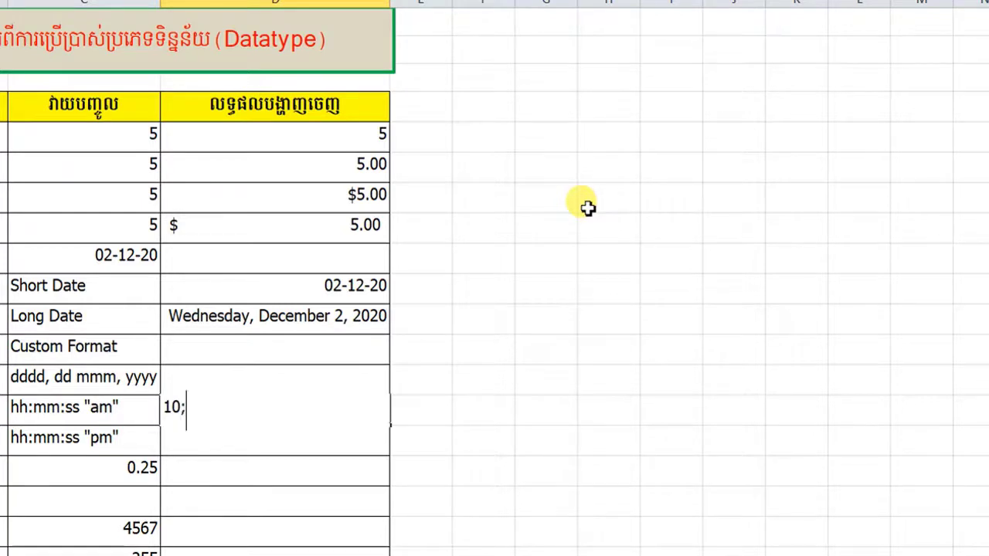
key(BackSpace)
key(BackSpace)
text(:)
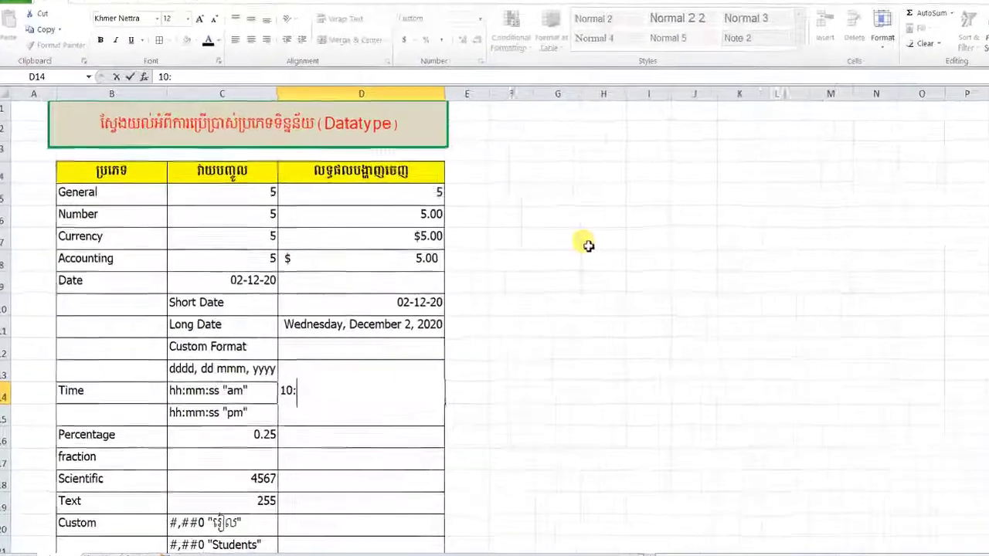
text(12:)
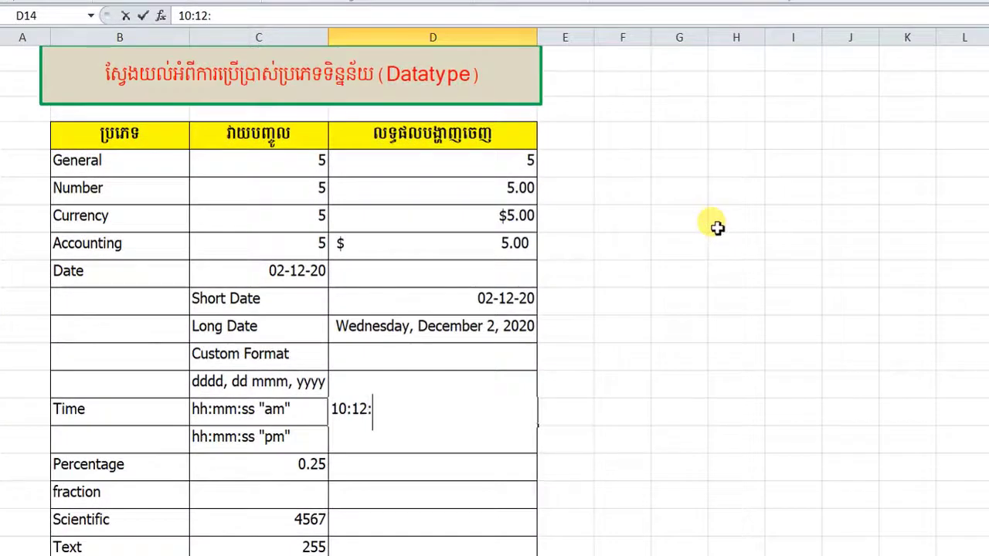
text(45)
key(Return)
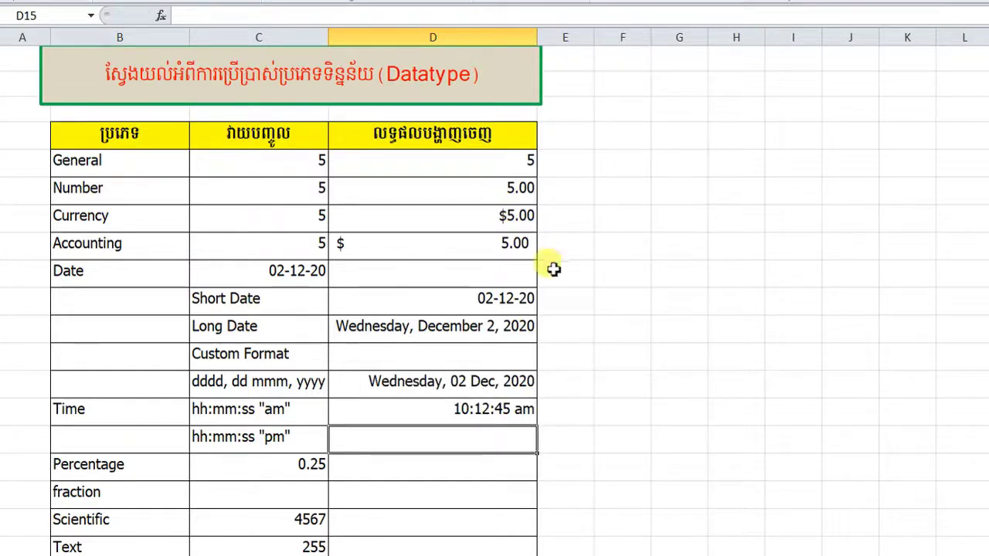
- Replace D15's General format code with the custom code hh:mm:ss "pm", fixing typos along the way
right_click(495, 437)
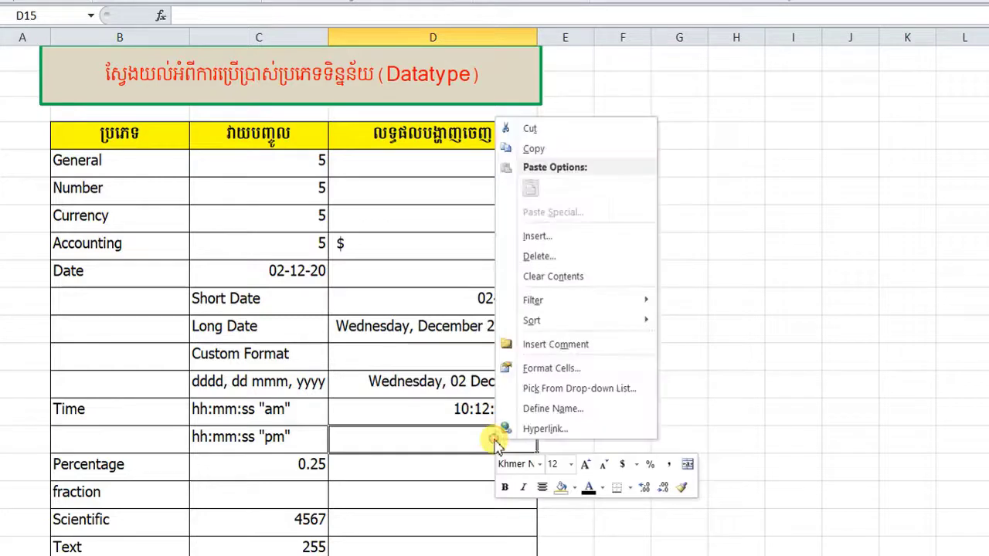
click(552, 369)
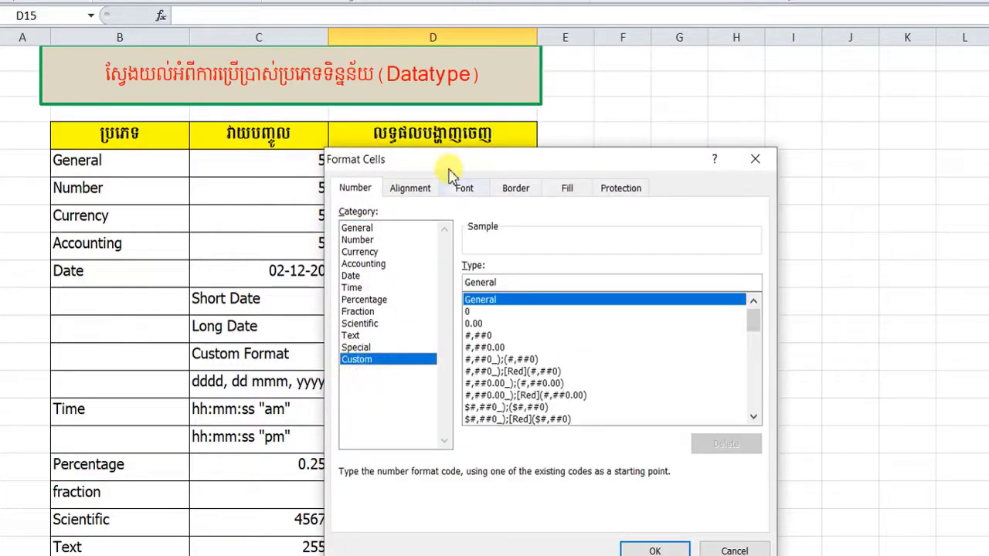
mouse_move(458, 154)
mouse_down()
mouse_move(598, 174)
mouse_move(648, 169)
mouse_up()
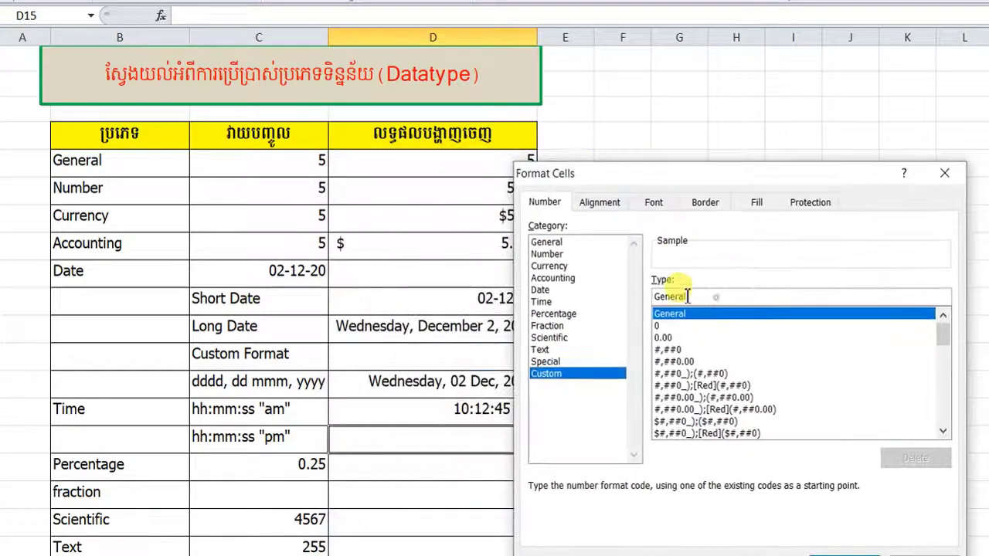
drag(689, 296, 615, 301)
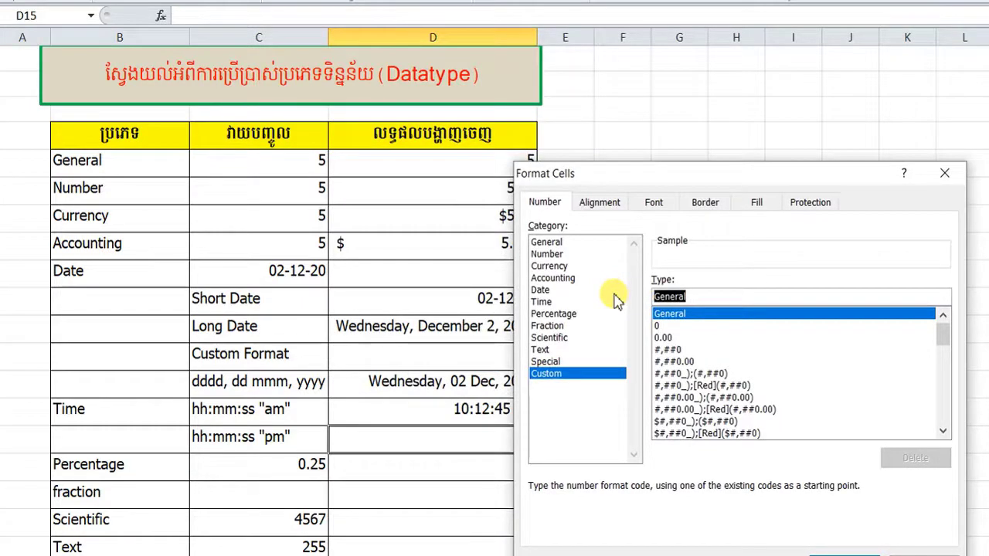
text(HH:)
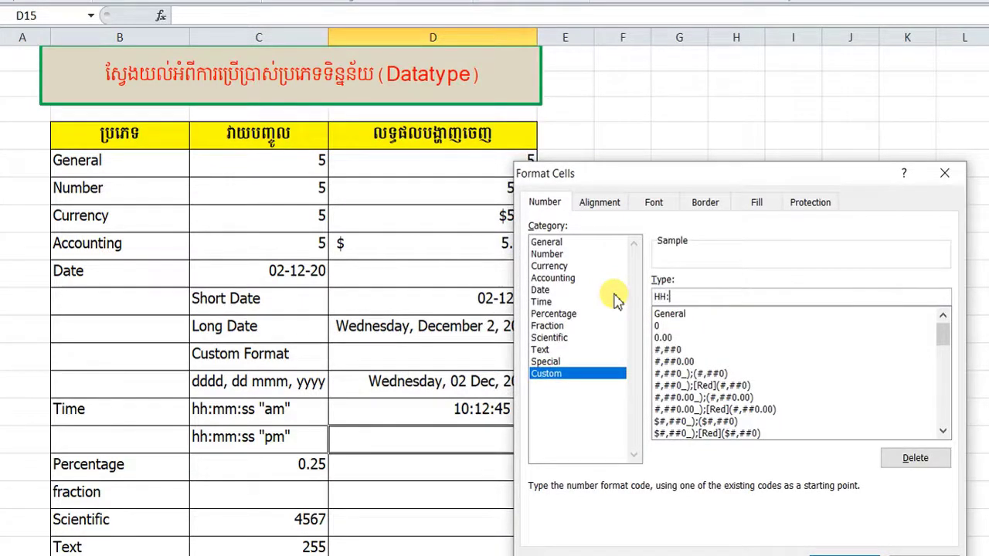
key(BackSpace)
key(BackSpace)
key(BackSpace)
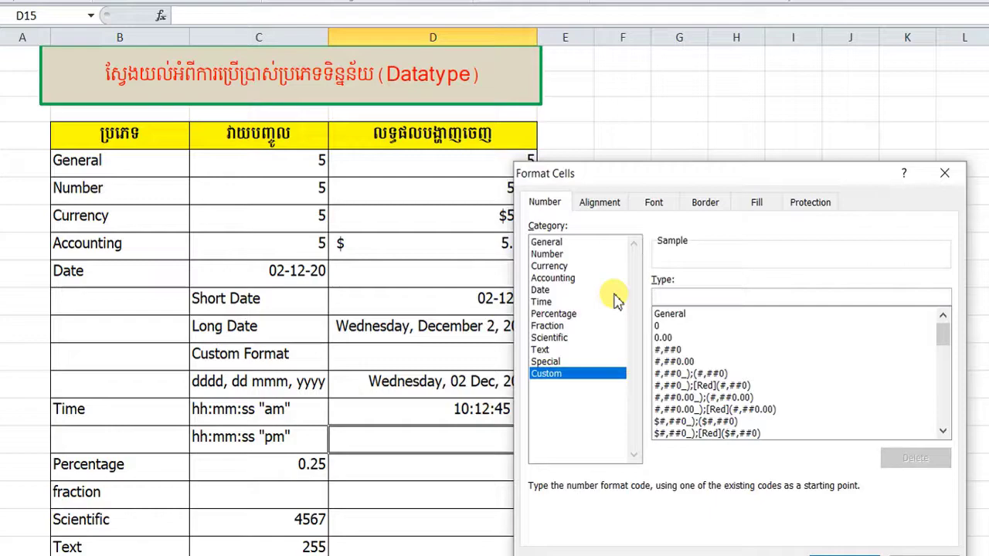
text(hh)
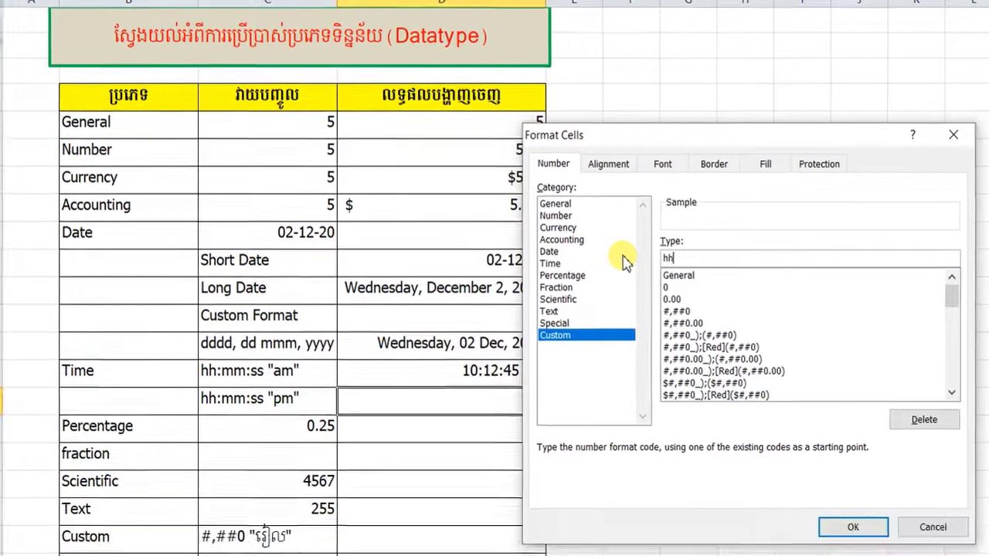
text(;)
key(BackSpace)
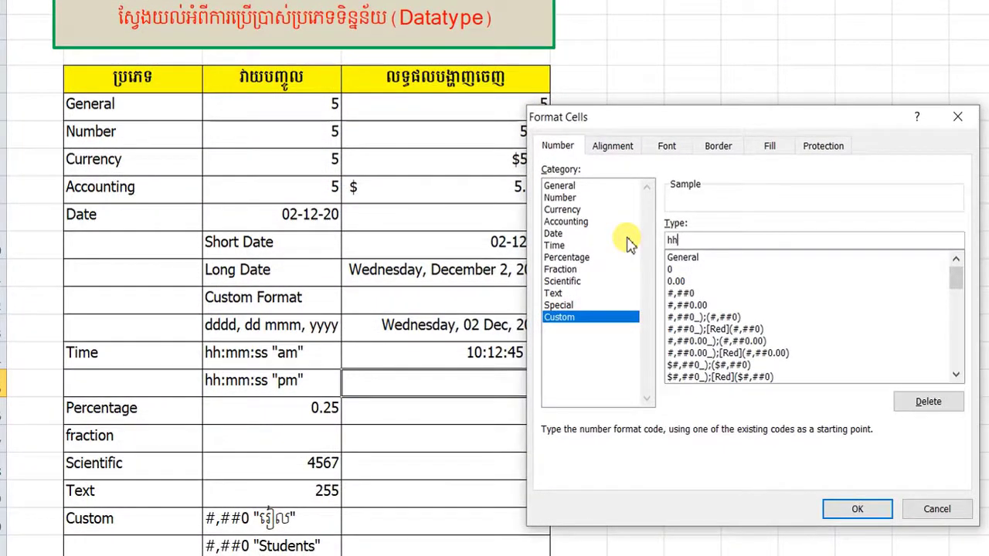
text(:)
key(BackSpace)
text(:mm)
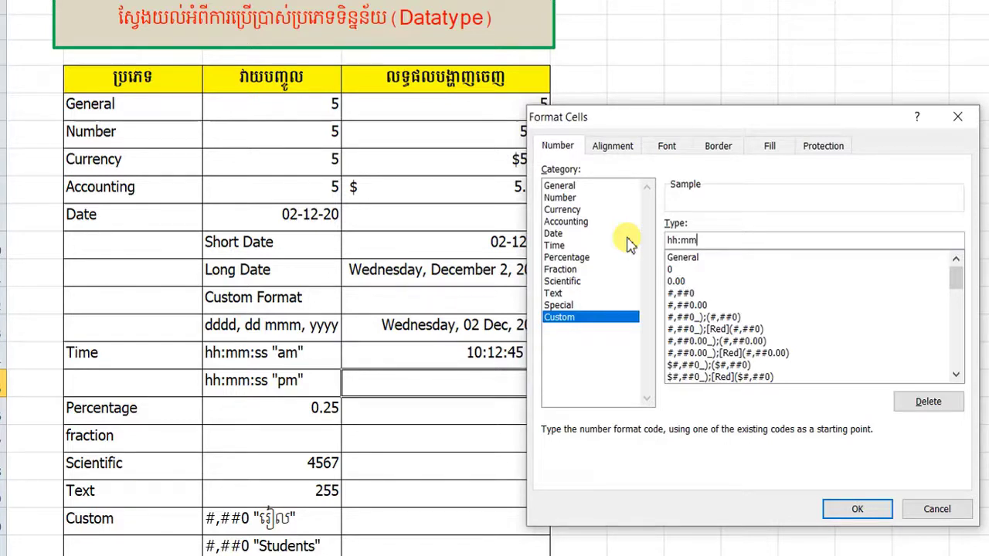
key(BackSpace)
text(":)
key(BackSpace)
key(BackSpace)
text(m:)
text(ss)
text( "p)
text(m)
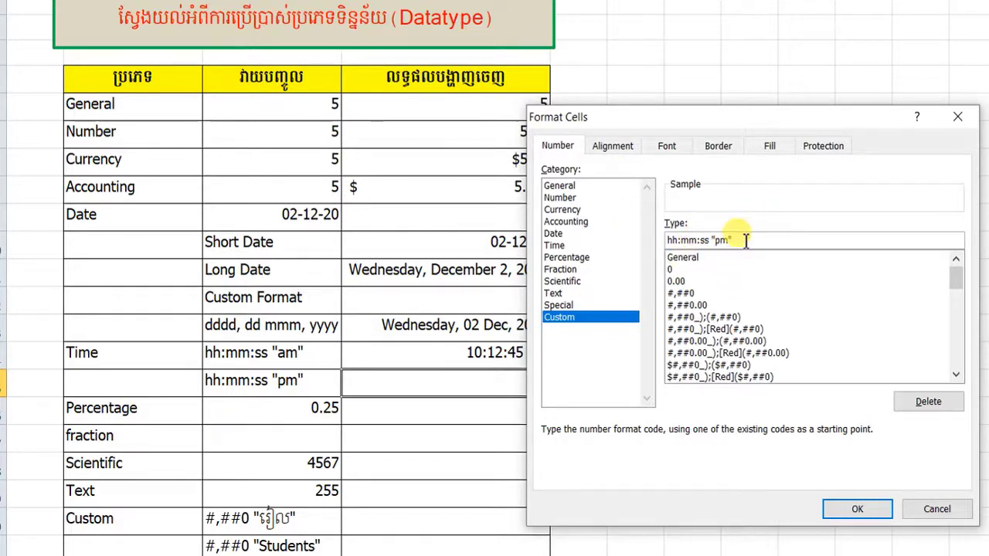
- Apply the pm time format and enter 03:35:12 in D15, shown as 03:35:12 pm
click(857, 508)
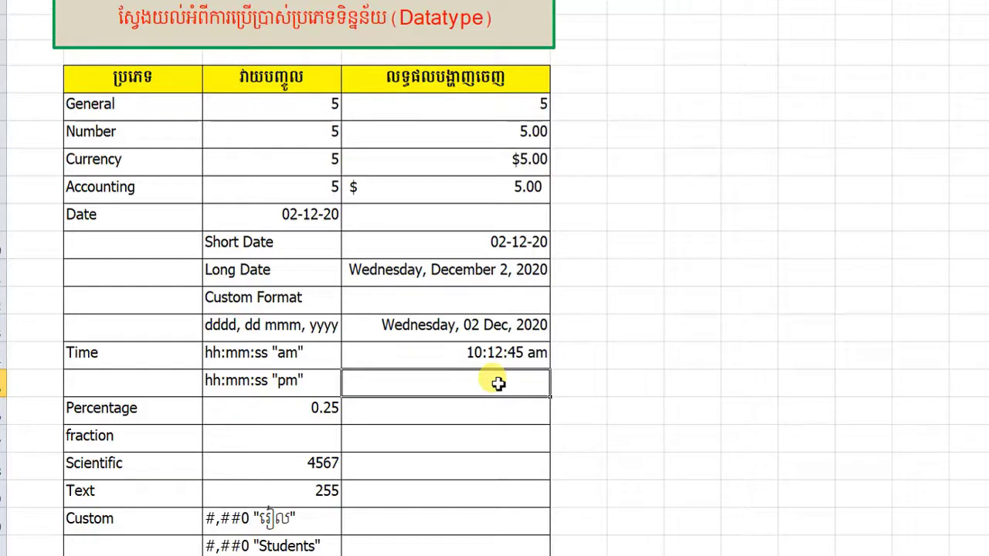
text(03)
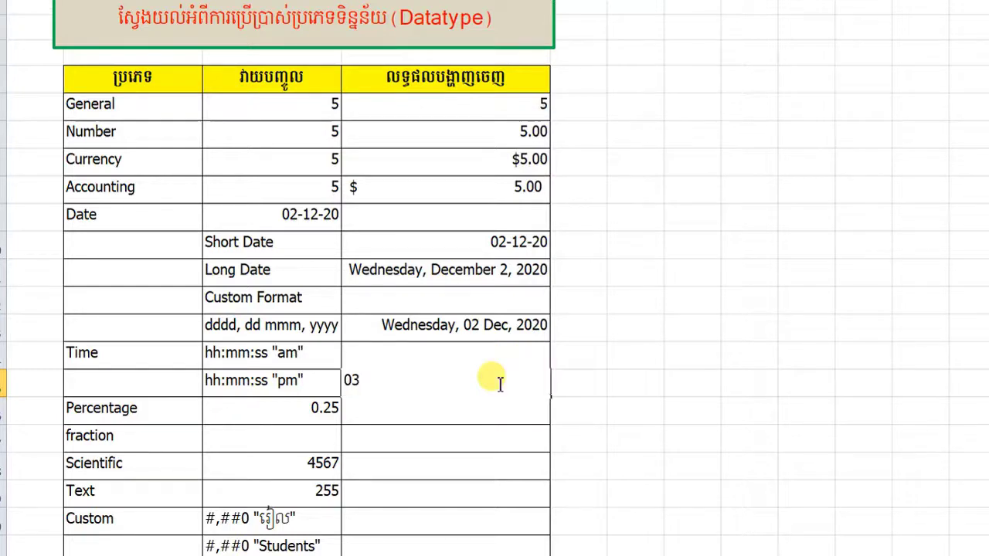
text(:35)
text(:12)
key(Return)
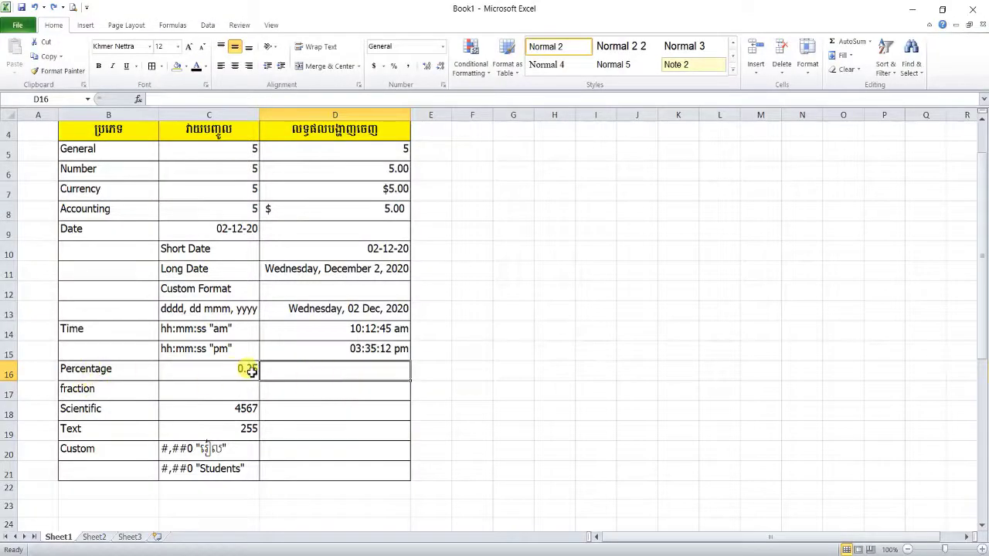
- Format D16 as Percentage and enter 0.25 so it displays 0.25%
click(442, 46)
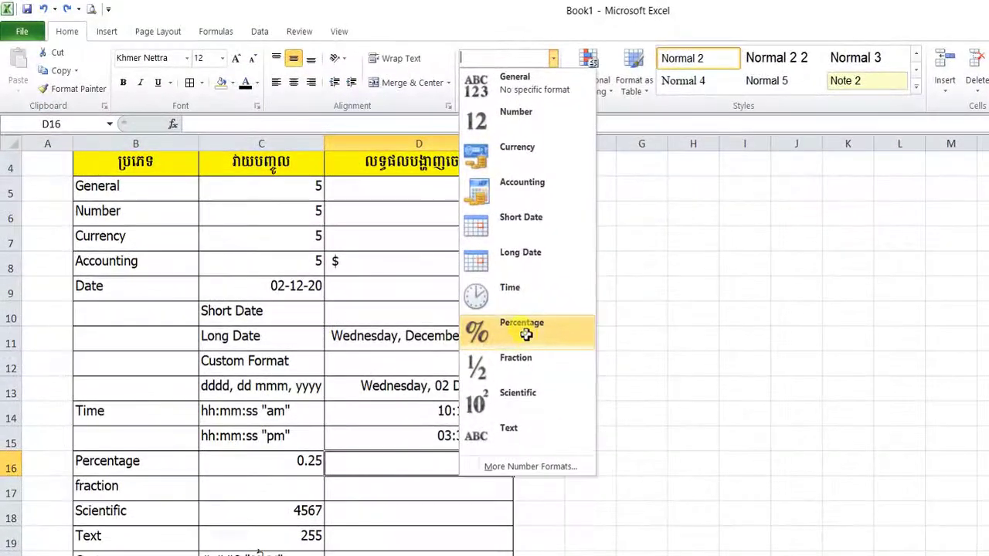
click(417, 258)
text(0)
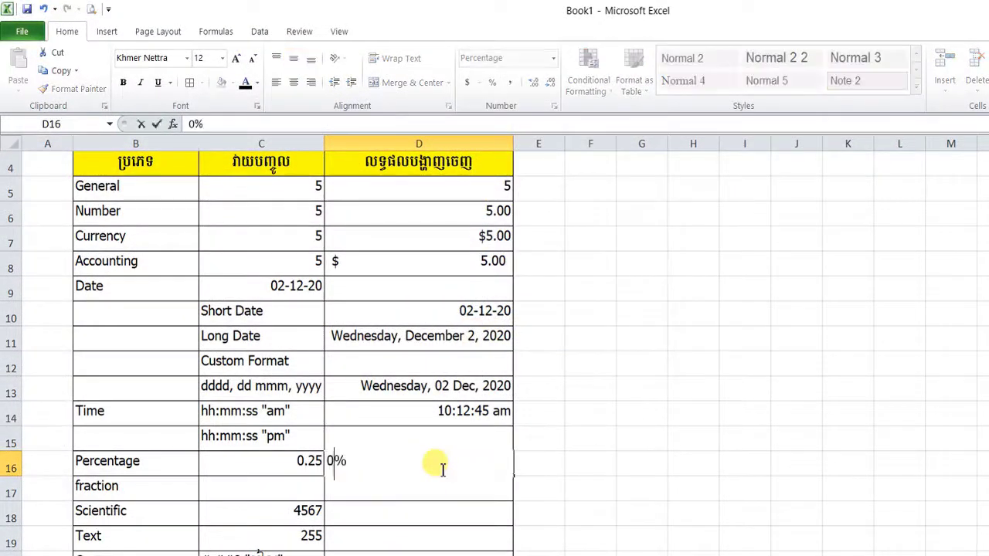
text(.)
text(25)
key(Return)
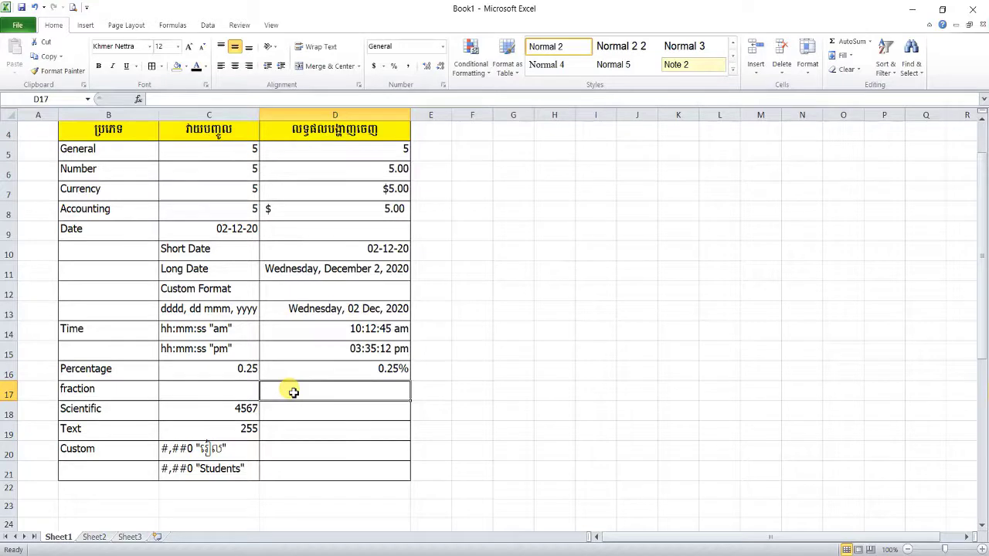
- Format D17 as Fraction, enter 2/5, and check the stored value
click(442, 46)
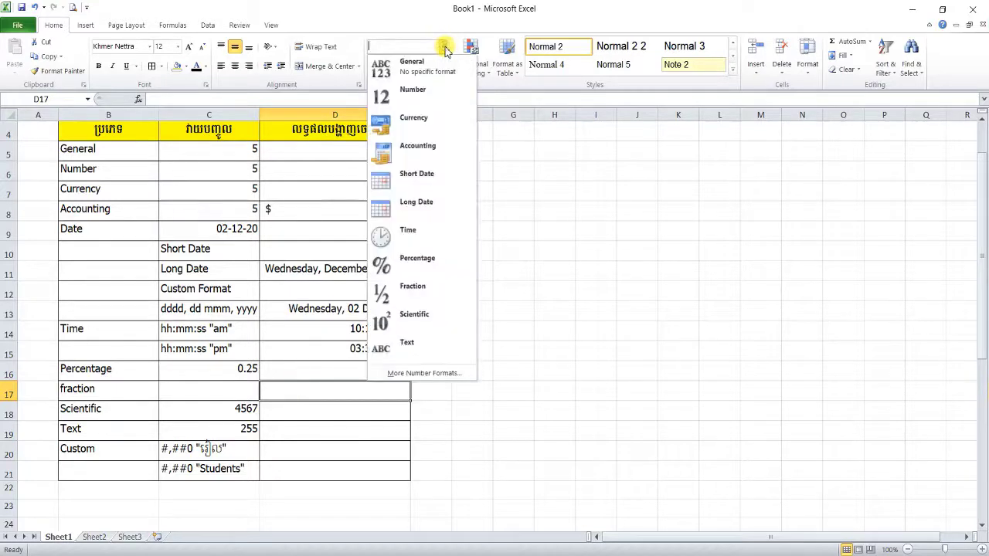
click(419, 296)
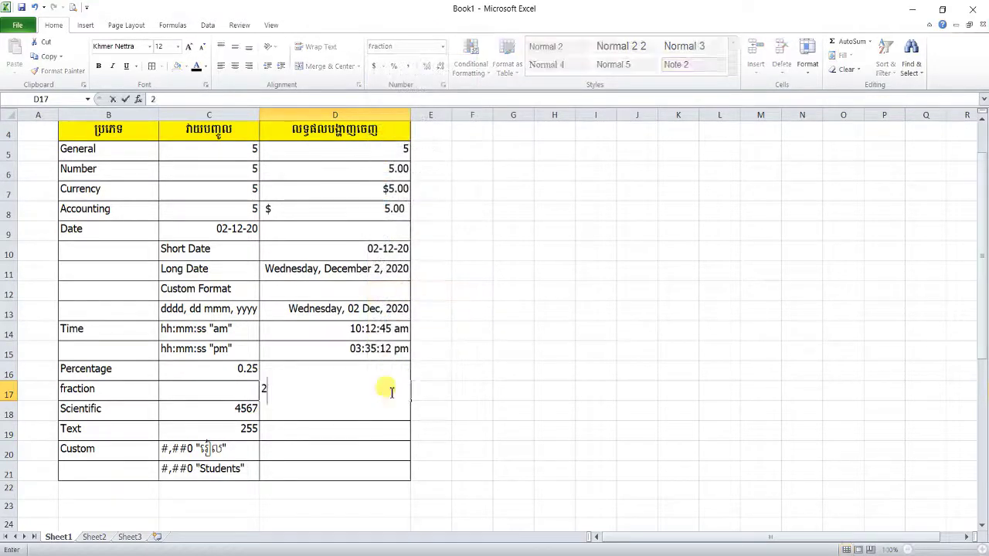
text(2/5)
key(Return)
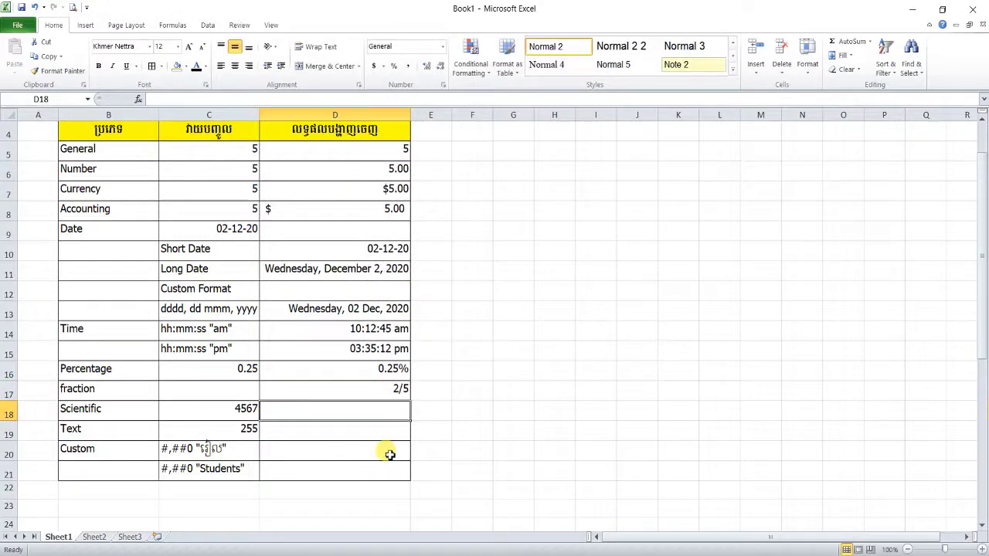
click(226, 388)
click(386, 389)
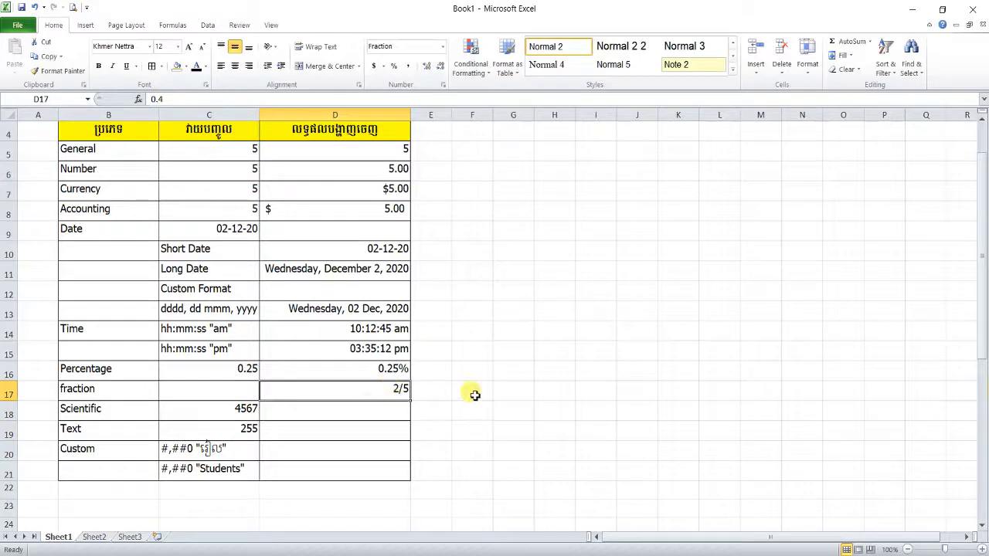
- Format D18 as Scientific and enter 4567, shown as 4.57E+03
key(Return)
click(442, 46)
click(427, 319)
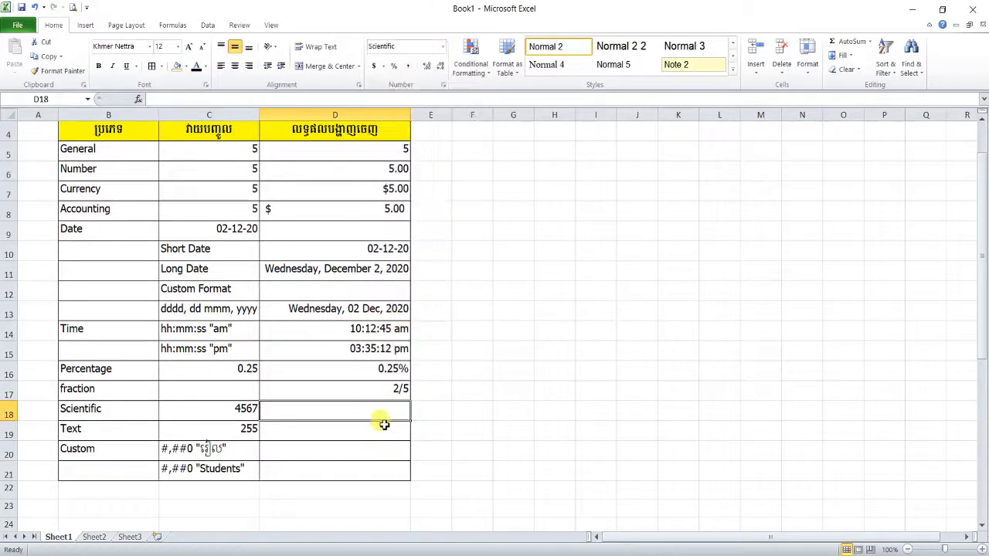
text(4567)
key(Return)
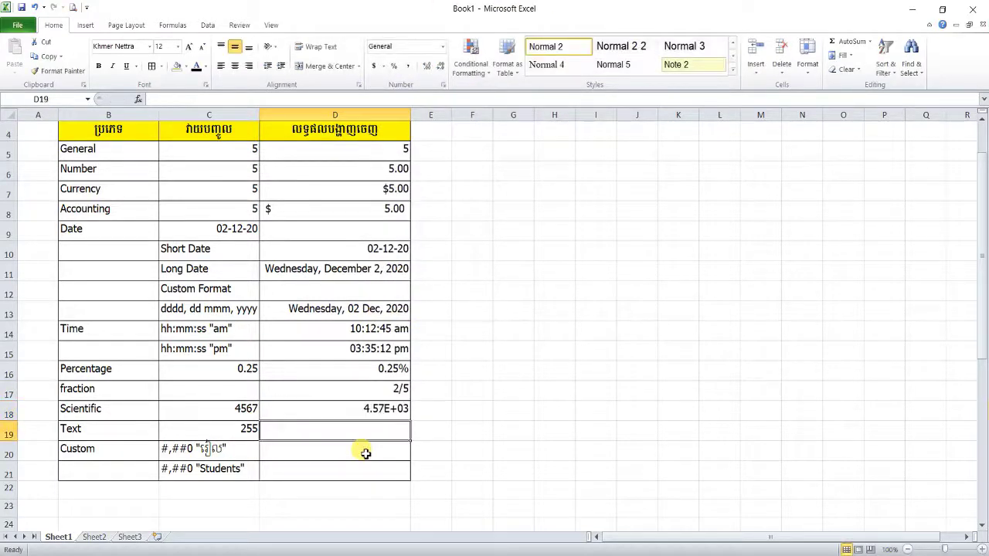
- Format D19 as Text and enter 255
click(443, 46)
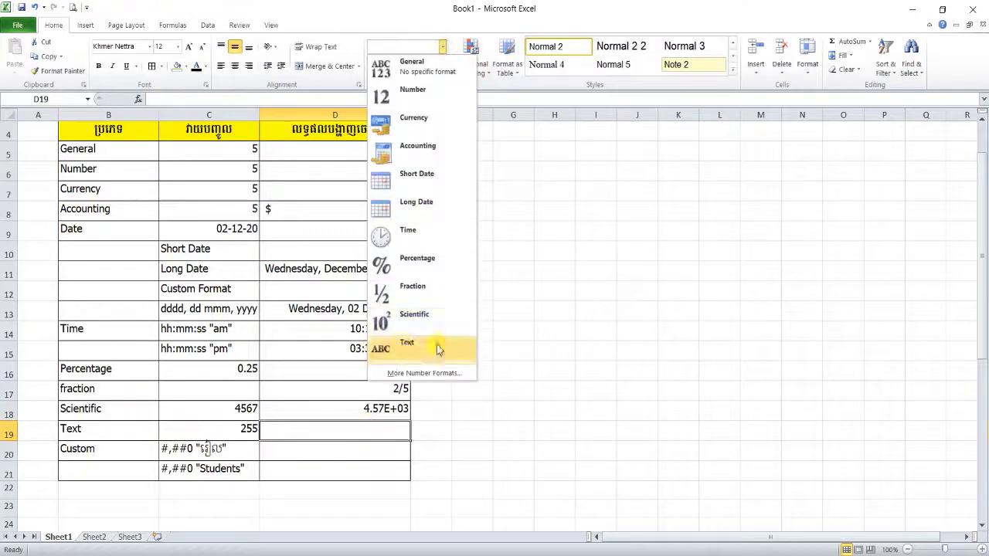
click(433, 348)
text(255)
key(Return)
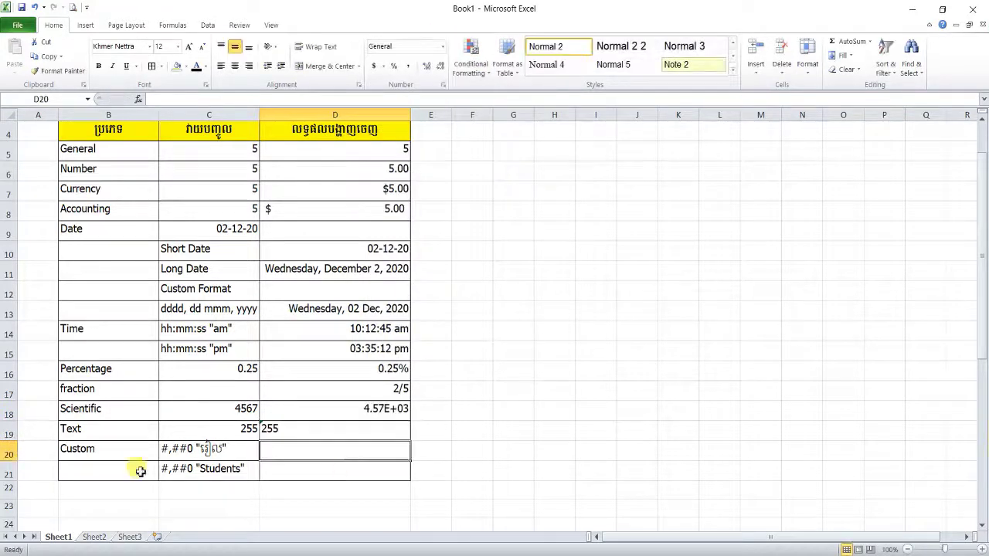
- Give D20 the custom format #,##0 "សិស្ស" and enter 1500, displayed as 1,500 with the label
right_click(323, 450)
click(363, 398)
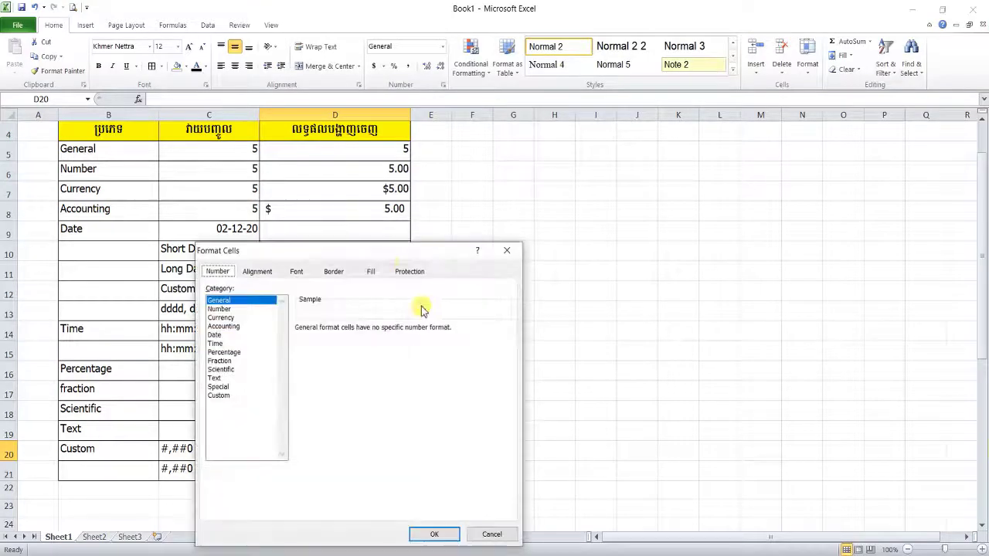
drag(386, 252, 572, 229)
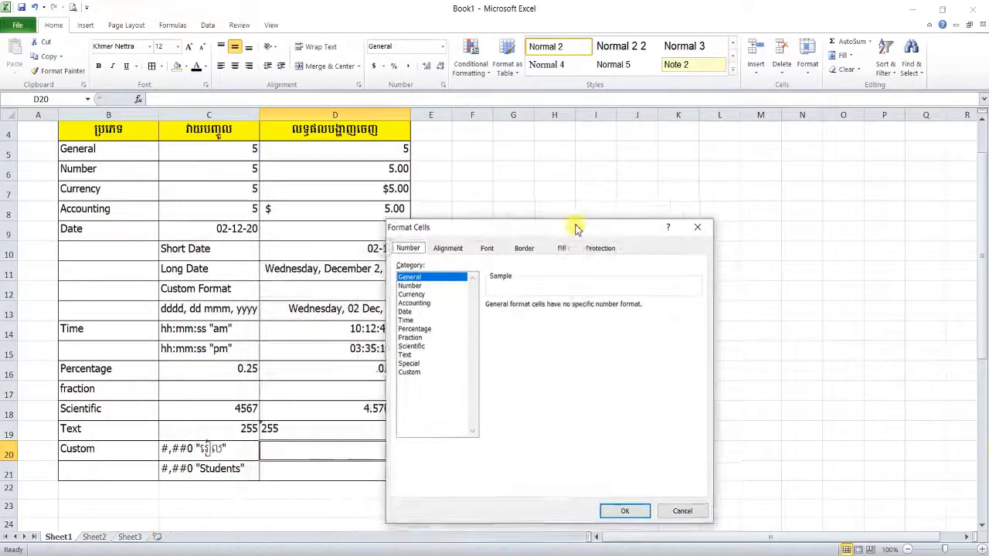
click(399, 373)
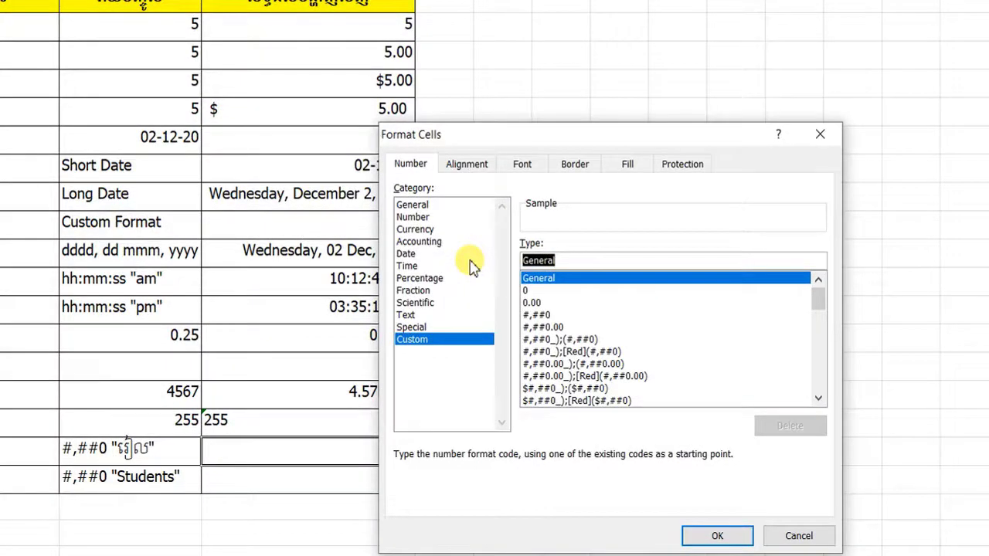
click(541, 314)
click(574, 259)
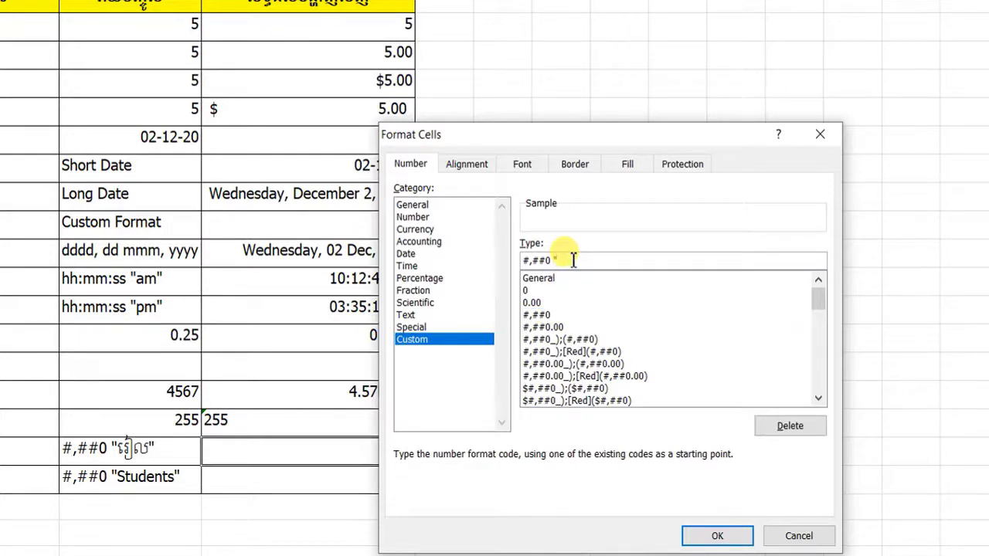
text(")
text(សិស្ស)
text(")
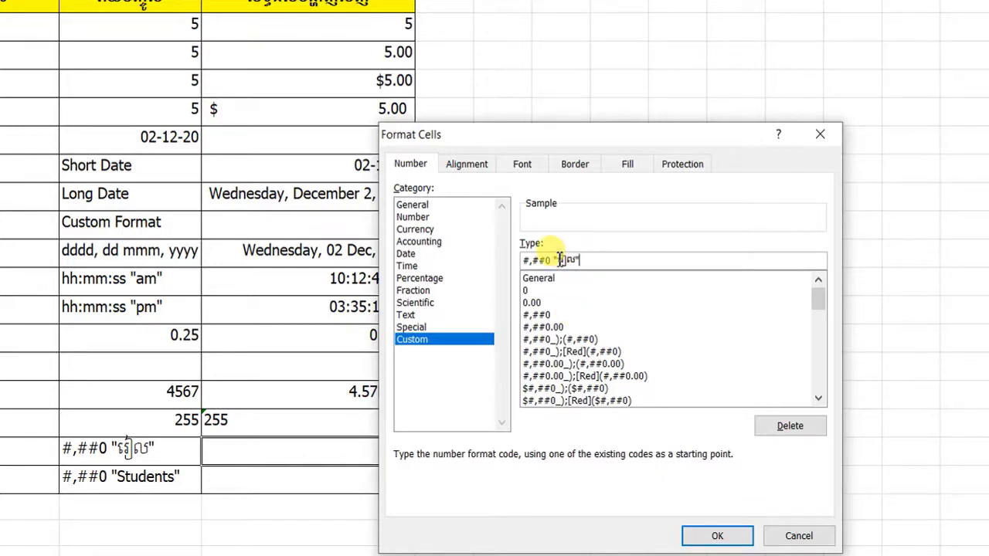
click(708, 532)
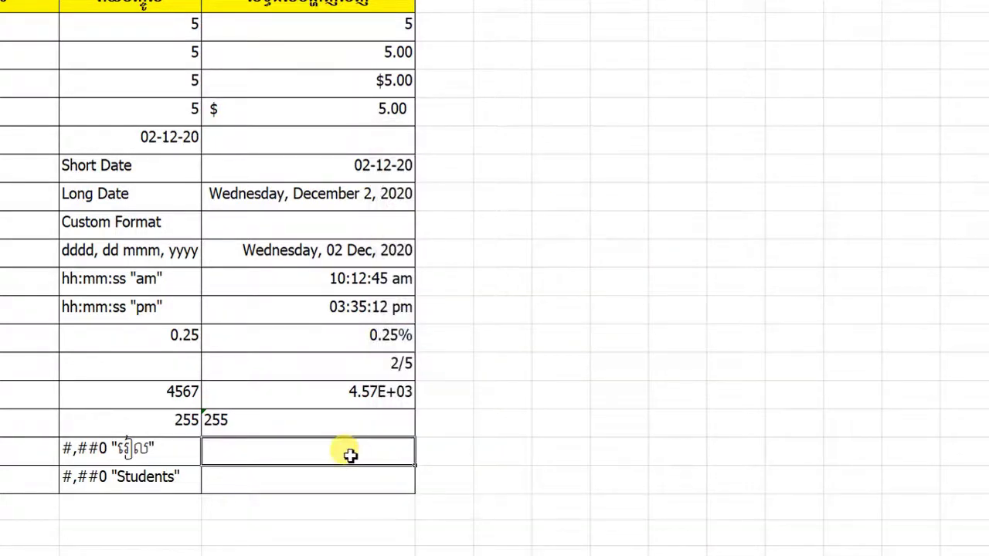
text(15)
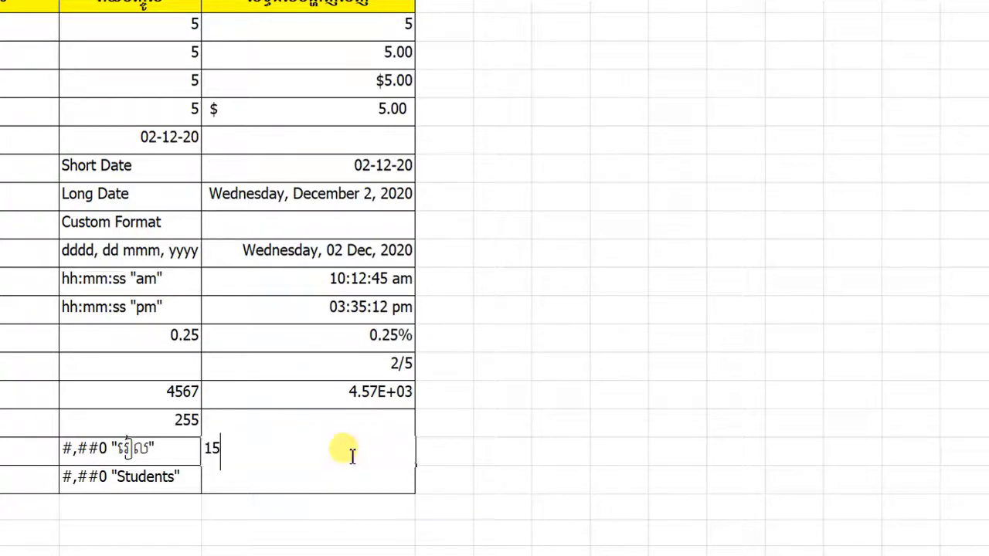
text(00)
key(Return)
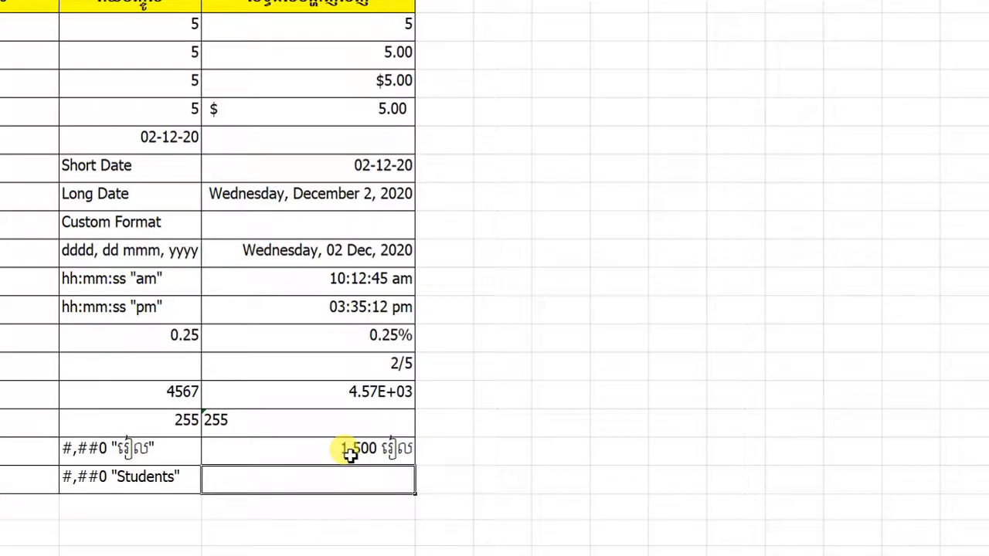
- Build the custom format code #,##0 "Students" for D21
right_click(334, 482)
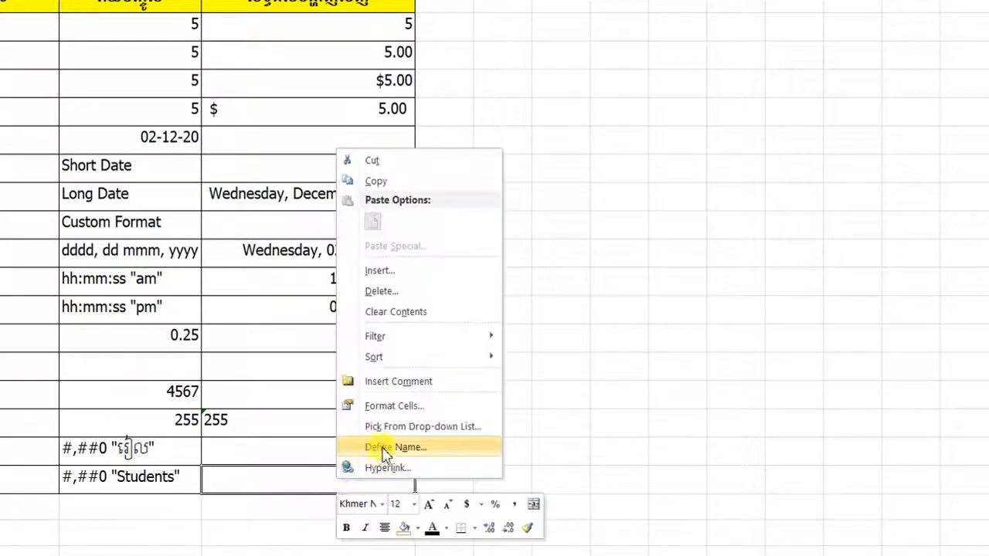
click(390, 406)
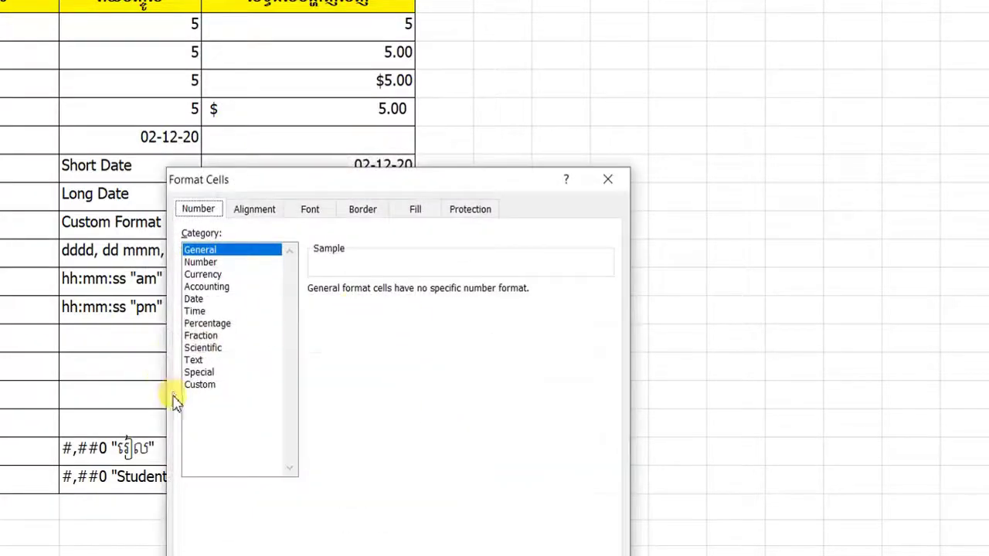
click(200, 386)
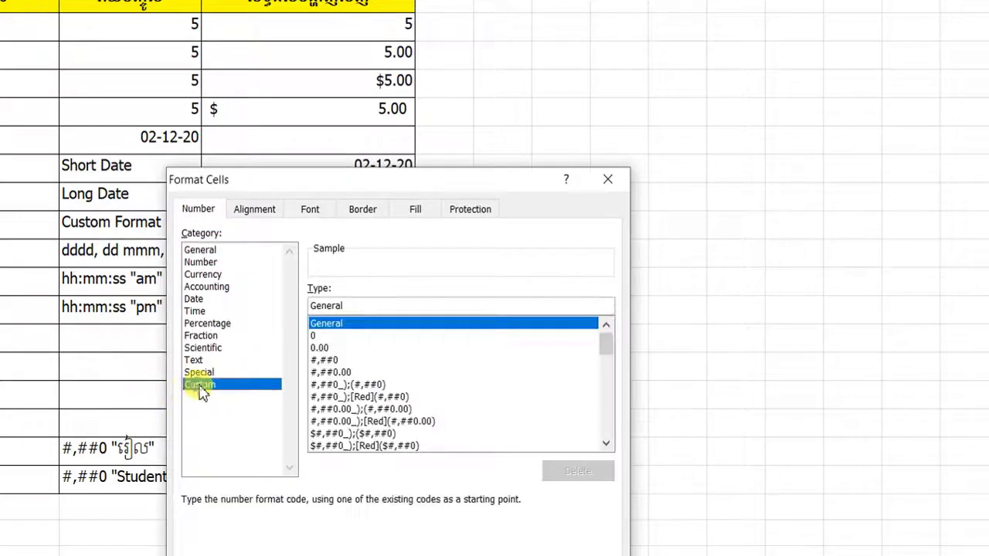
drag(353, 189, 601, 52)
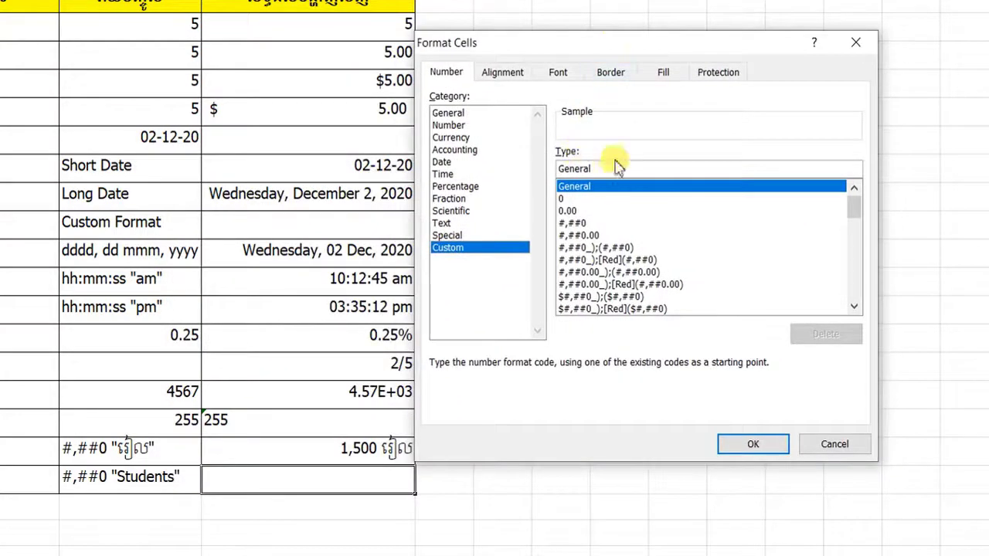
drag(624, 165, 503, 176)
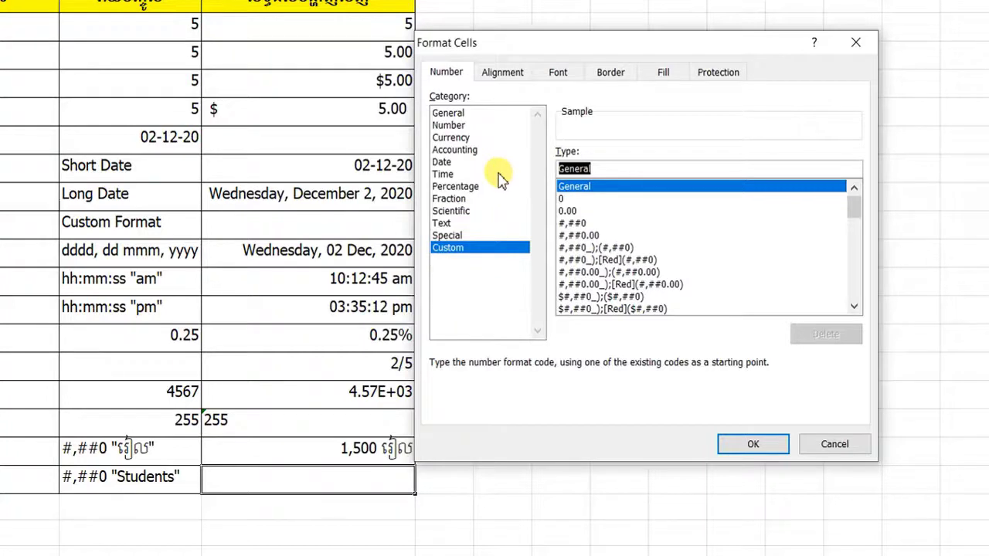
click(577, 235)
click(589, 223)
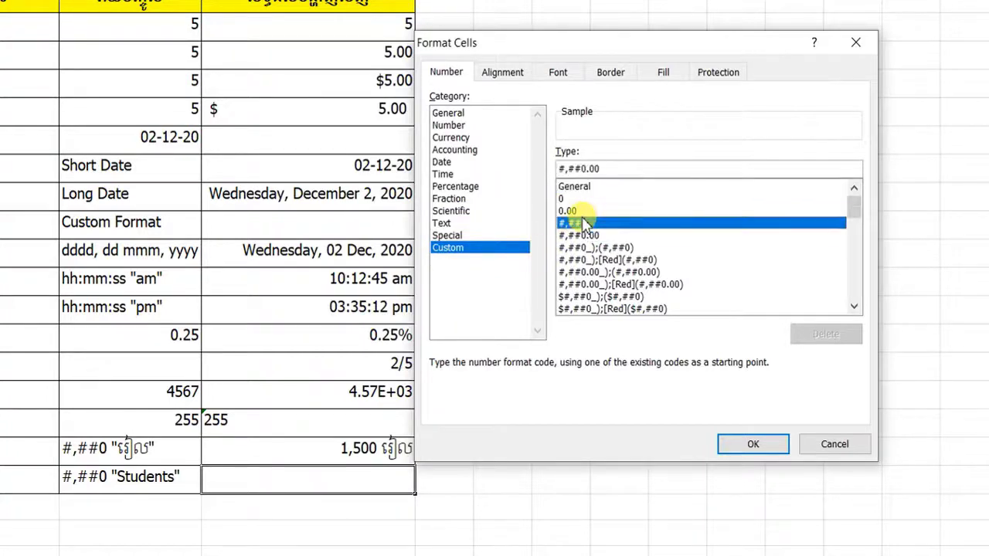
click(609, 171)
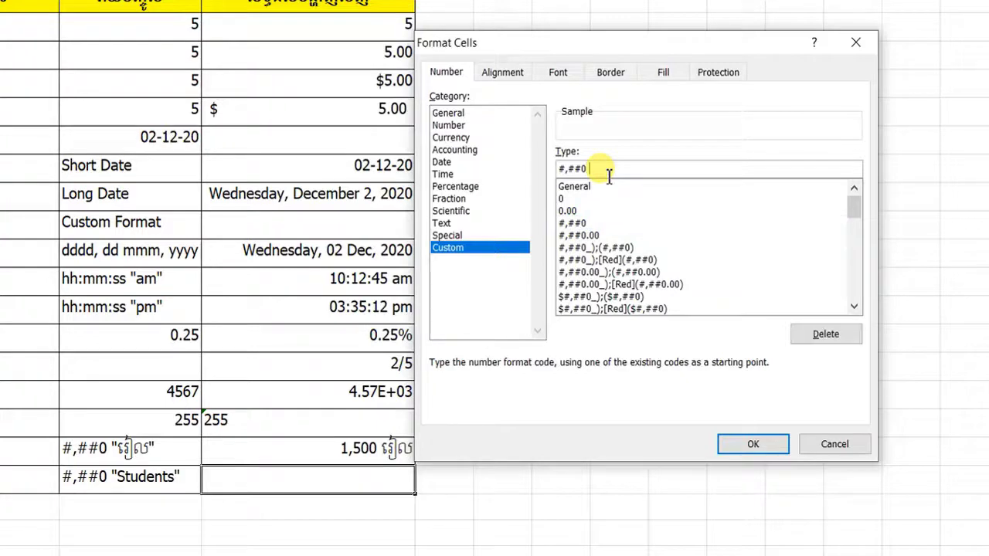
text("S)
text(t)
text(udent)
text(")
key(BackSpace)
text(s)
text(")
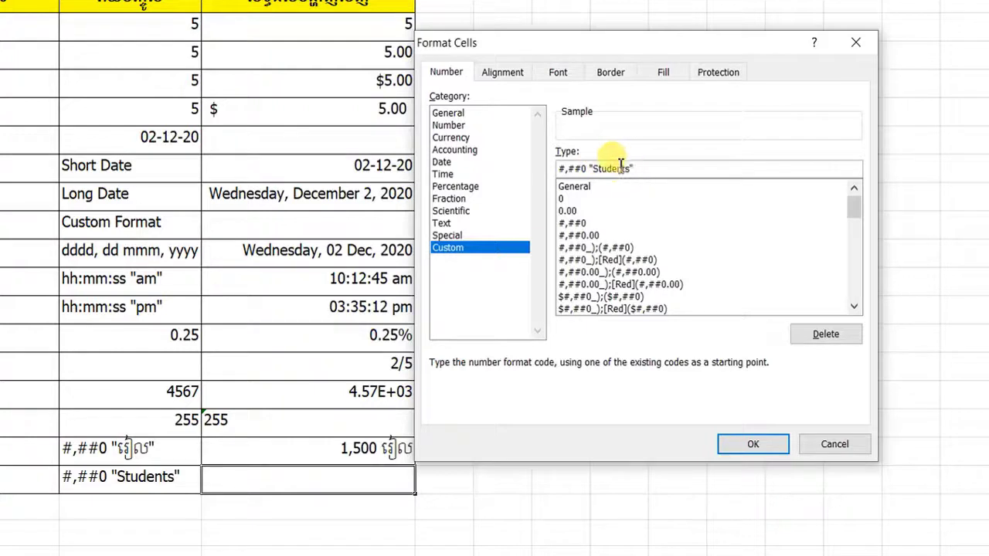
- Apply the Students format and enter 45 in D21, showing 45 Students
click(755, 447)
text(4)
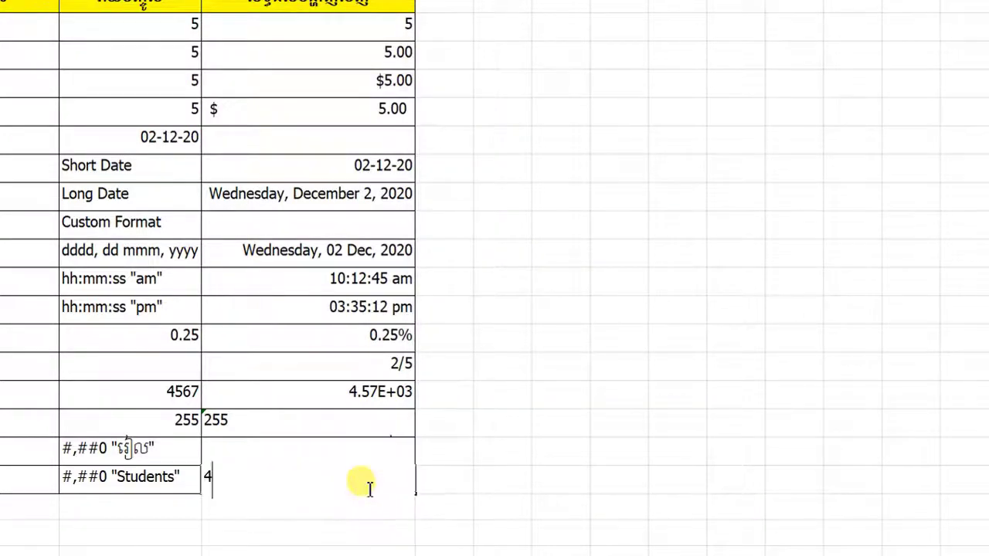
text(5)
key(Return)
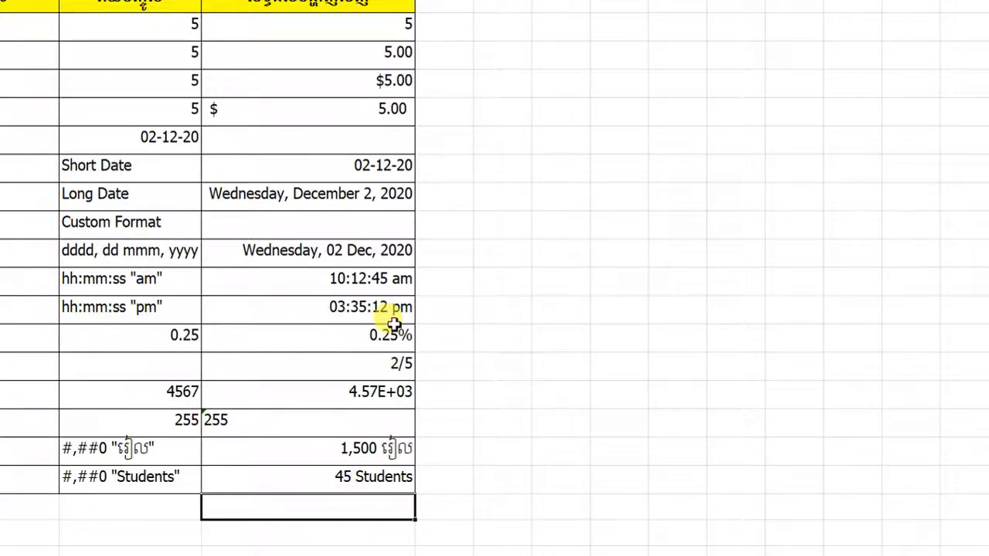
scroll(394, 324, up, 1)
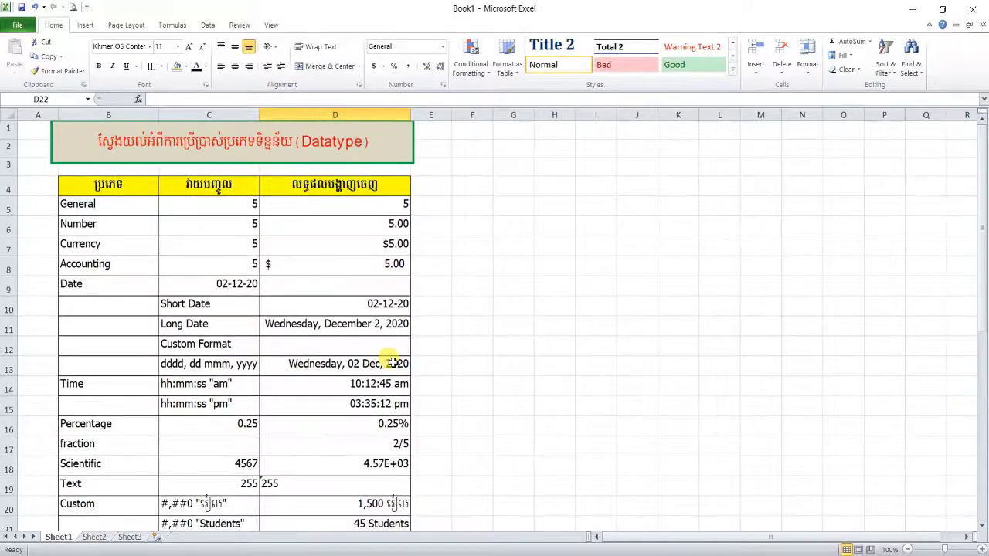
scroll(393, 363, down, 1)
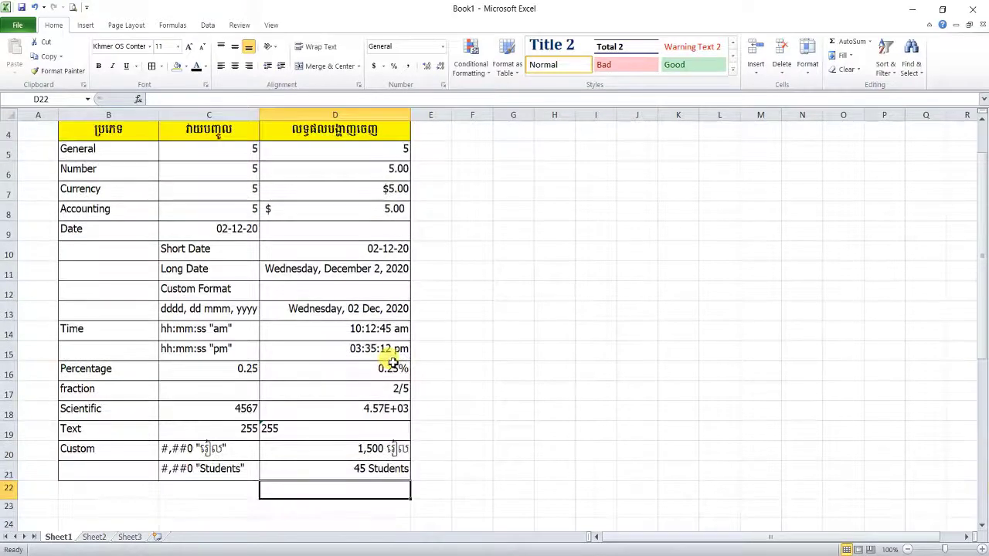